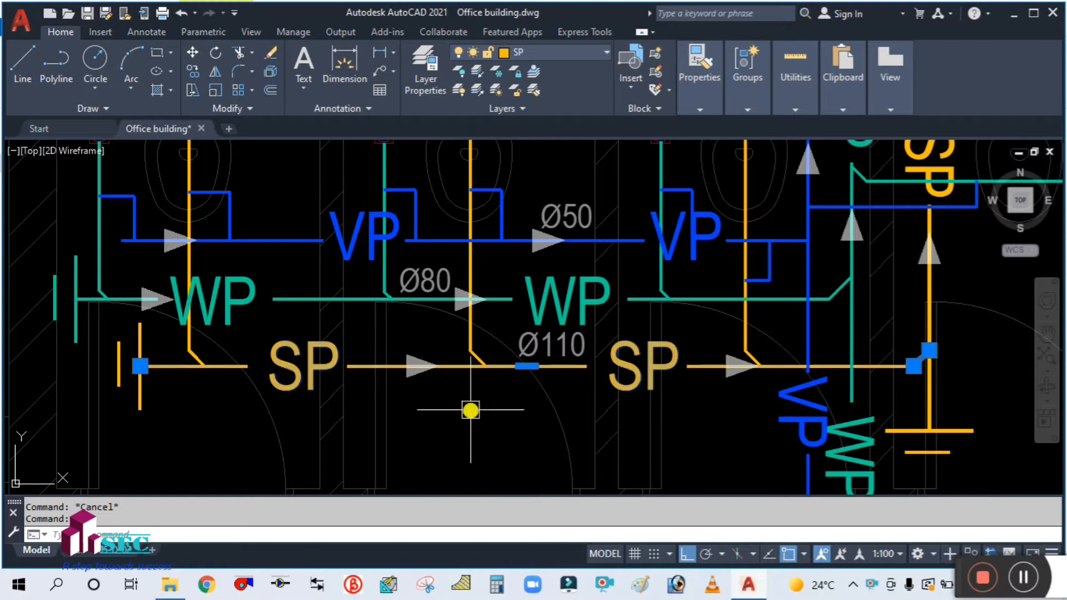
Select the SP pipe polylines, branches and end-cap lines of the toilet group and set their linetype to ByLayer
{"action": "scroll", "coordinate": [393, 382], "scroll_direction": "up", "scroll_amount": 4}
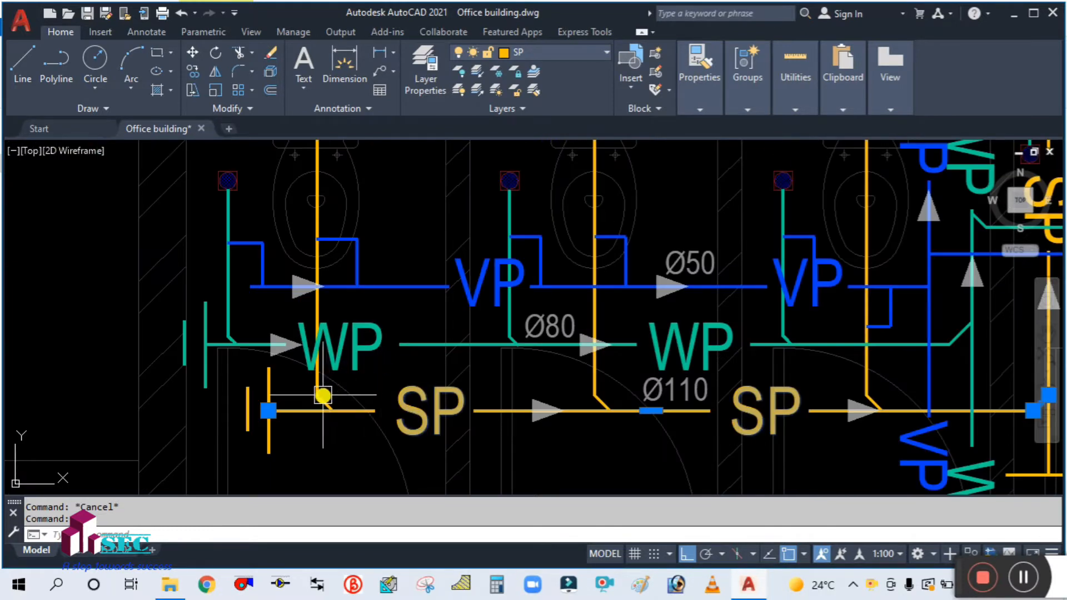
{"action": "left_click", "coordinate": [252, 392]}
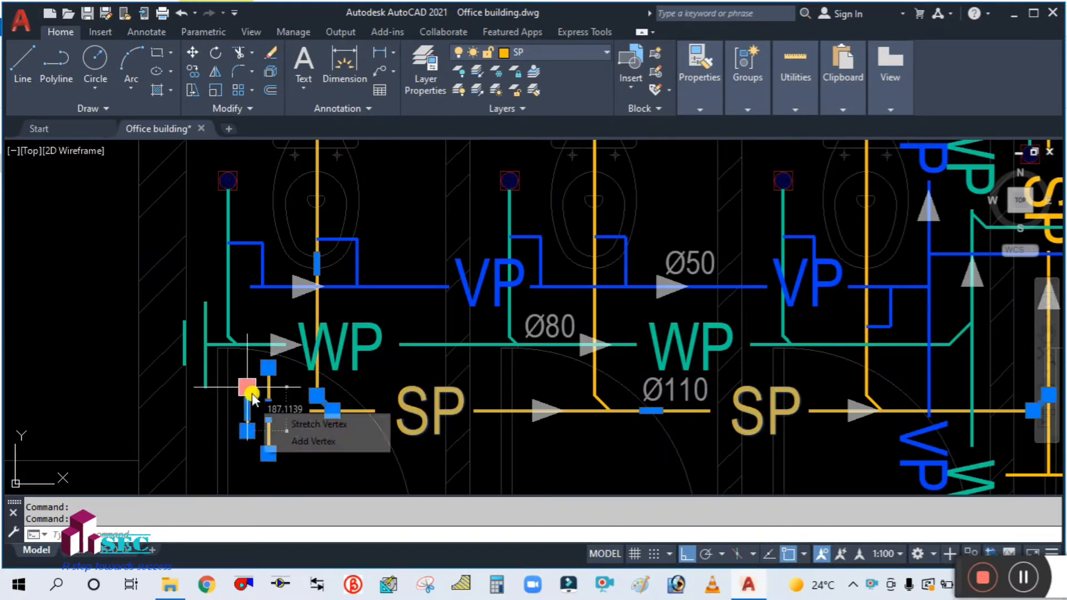
{"action": "scroll", "coordinate": [475, 336], "scroll_direction": "down", "scroll_amount": 2}
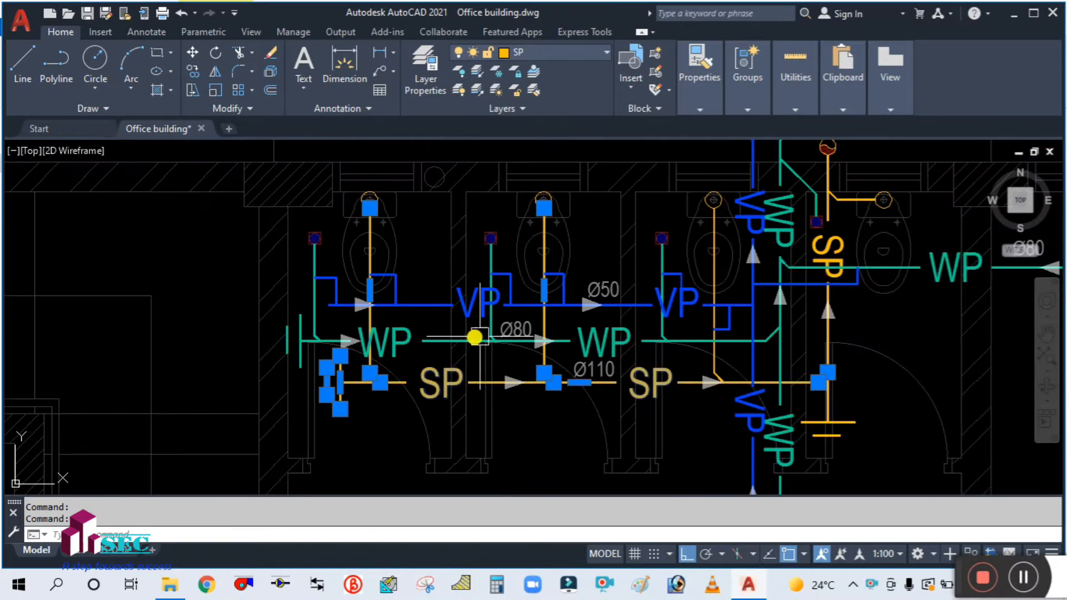
{"action": "scroll", "coordinate": [686, 364], "scroll_direction": "up", "scroll_amount": 4}
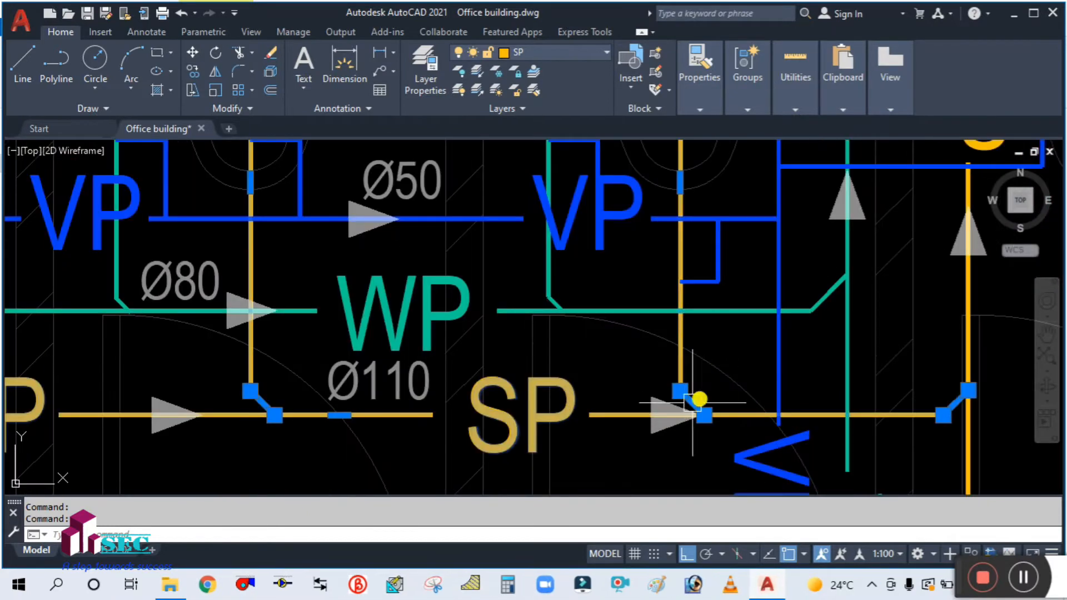
{"action": "scroll", "coordinate": [602, 372], "scroll_direction": "down", "scroll_amount": 2}
{"action": "scroll", "coordinate": [729, 398], "scroll_direction": "down", "scroll_amount": 2}
{"action": "scroll", "coordinate": [759, 414], "scroll_direction": "up", "scroll_amount": 2}
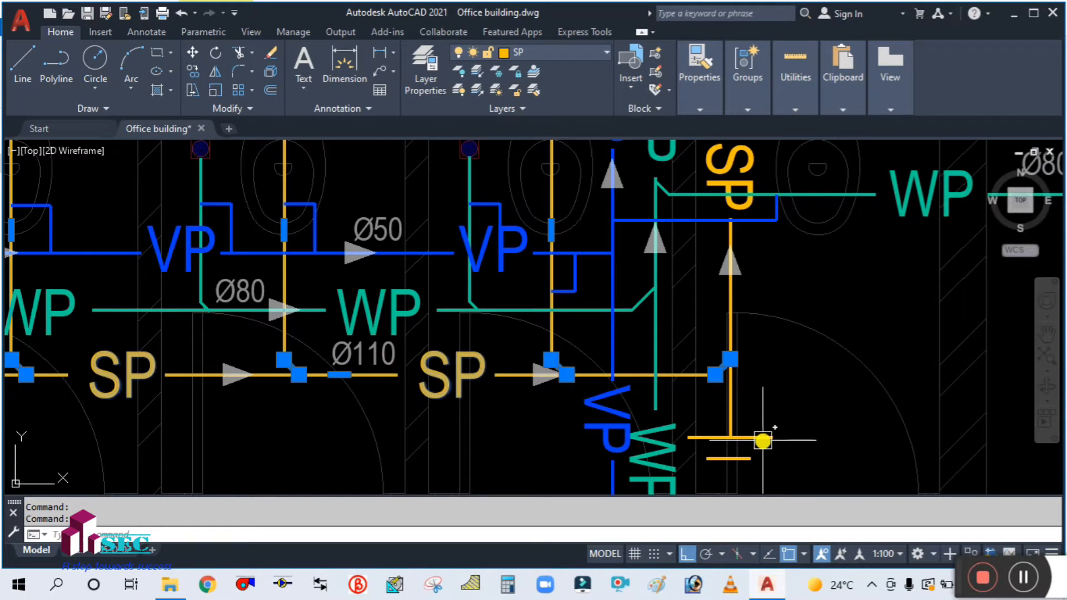
{"action": "scroll", "coordinate": [739, 431], "scroll_direction": "up", "scroll_amount": 2}
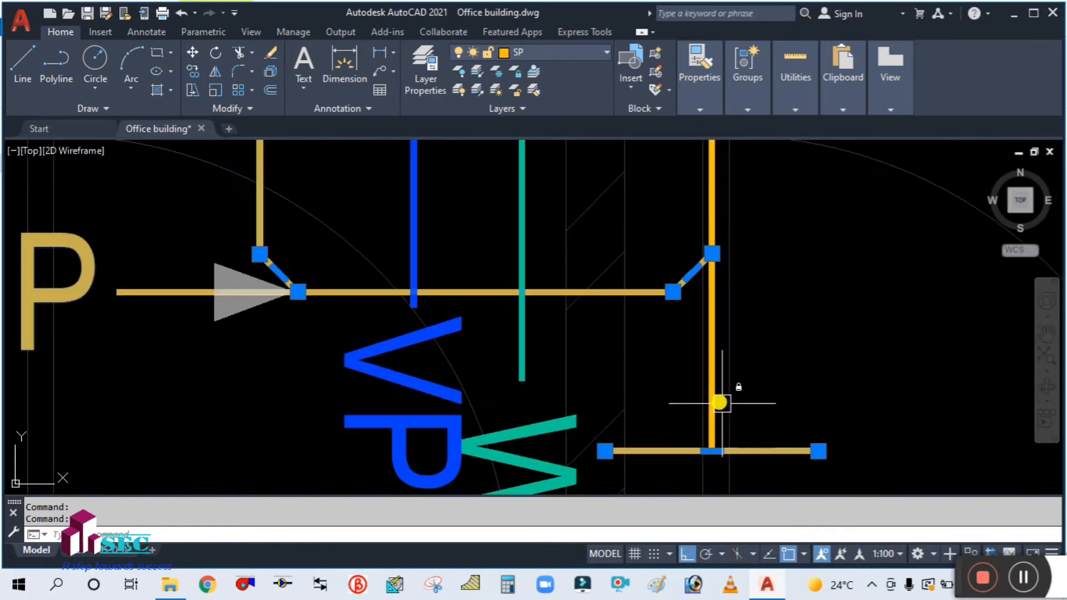
{"action": "scroll", "coordinate": [687, 433], "scroll_direction": "down", "scroll_amount": 2}
{"action": "scroll", "coordinate": [725, 283], "scroll_direction": "down", "scroll_amount": 3}
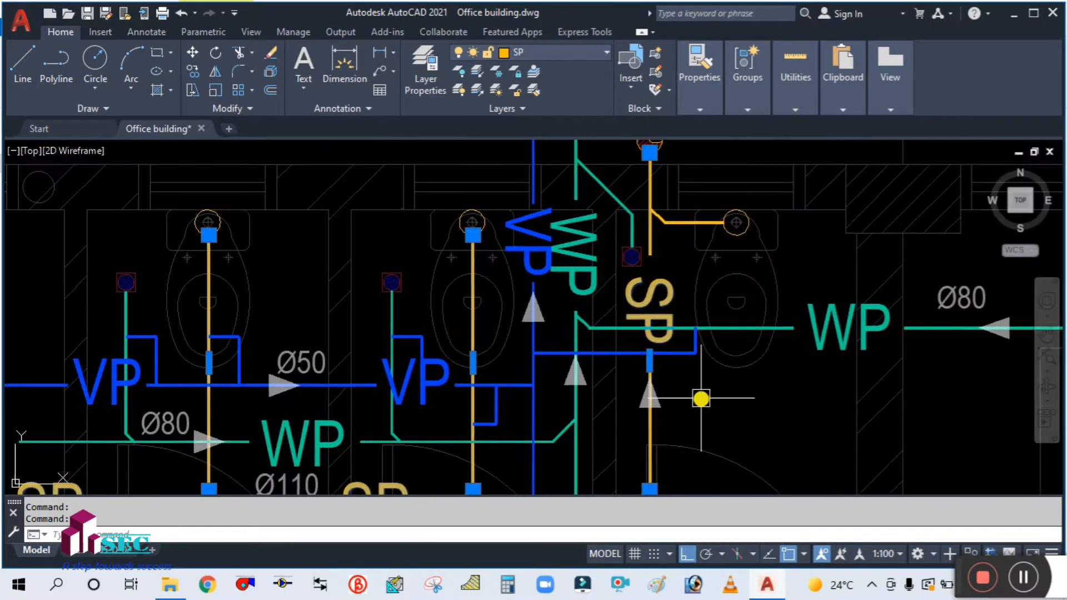
{"action": "scroll", "coordinate": [688, 343], "scroll_direction": "up", "scroll_amount": 5}
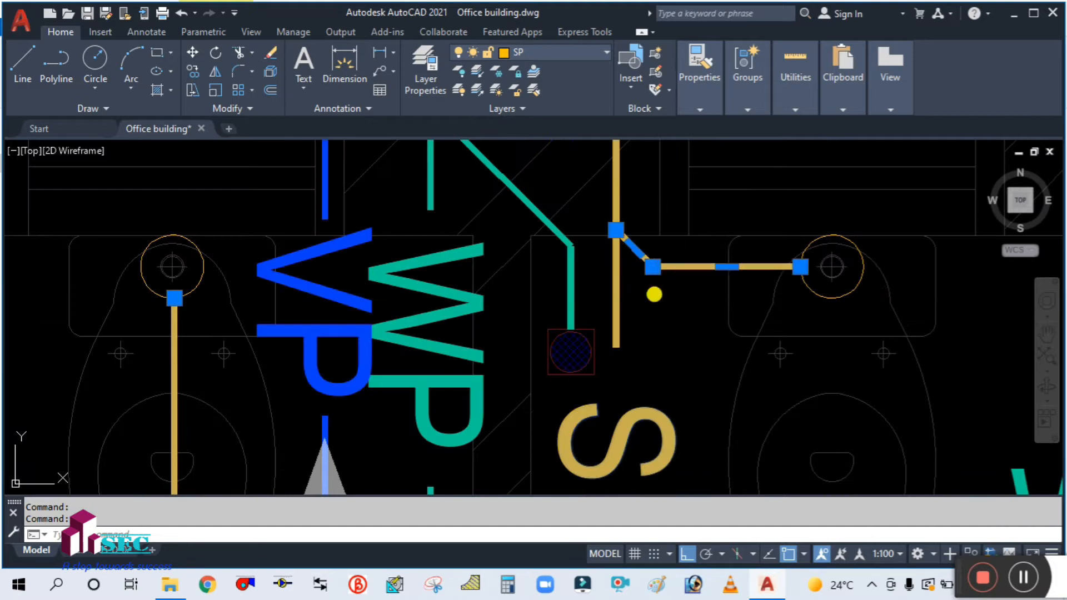
{"action": "scroll", "coordinate": [654, 294], "scroll_direction": "down", "scroll_amount": 3}
{"action": "left_click", "coordinate": [696, 97]}
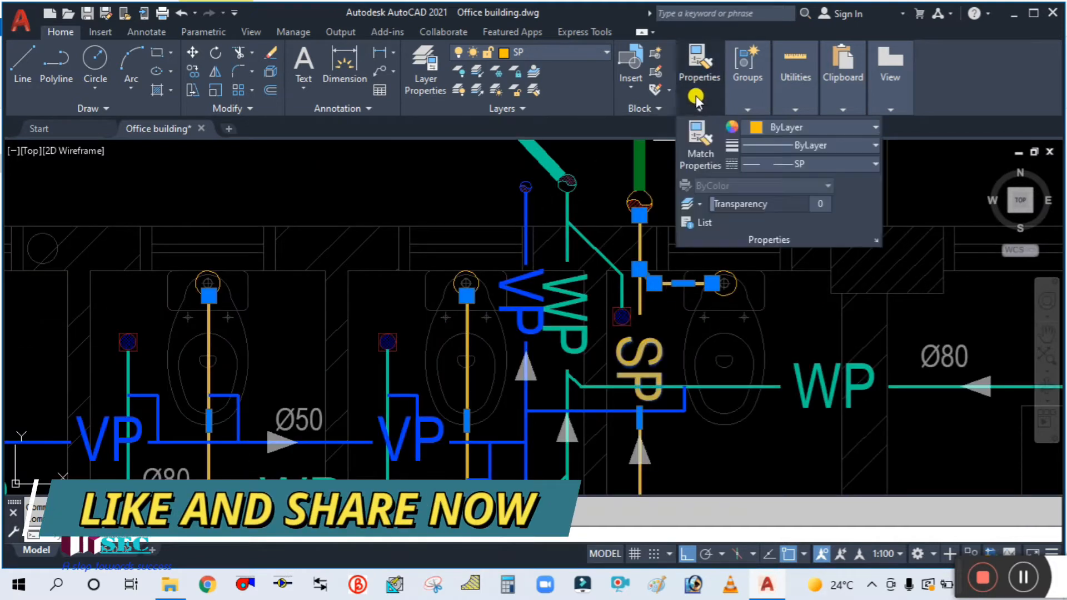
{"action": "mouse_move", "coordinate": [743, 116]}
{"action": "left_click", "coordinate": [779, 163]}
{"action": "scroll", "coordinate": [779, 232], "scroll_direction": "up", "scroll_amount": 5}
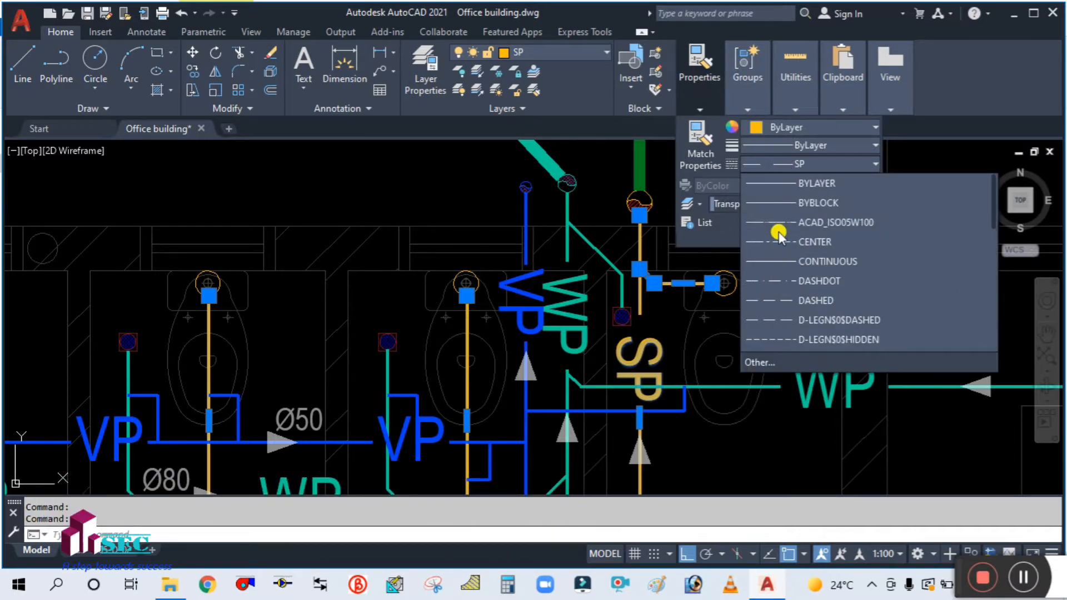
{"action": "left_click", "coordinate": [793, 183]}
{"action": "key", "text": "Escape"}
Explode the SP branch polylines serving the first and second toilets from the left
{"action": "scroll", "coordinate": [615, 215], "scroll_direction": "down", "scroll_amount": 3}
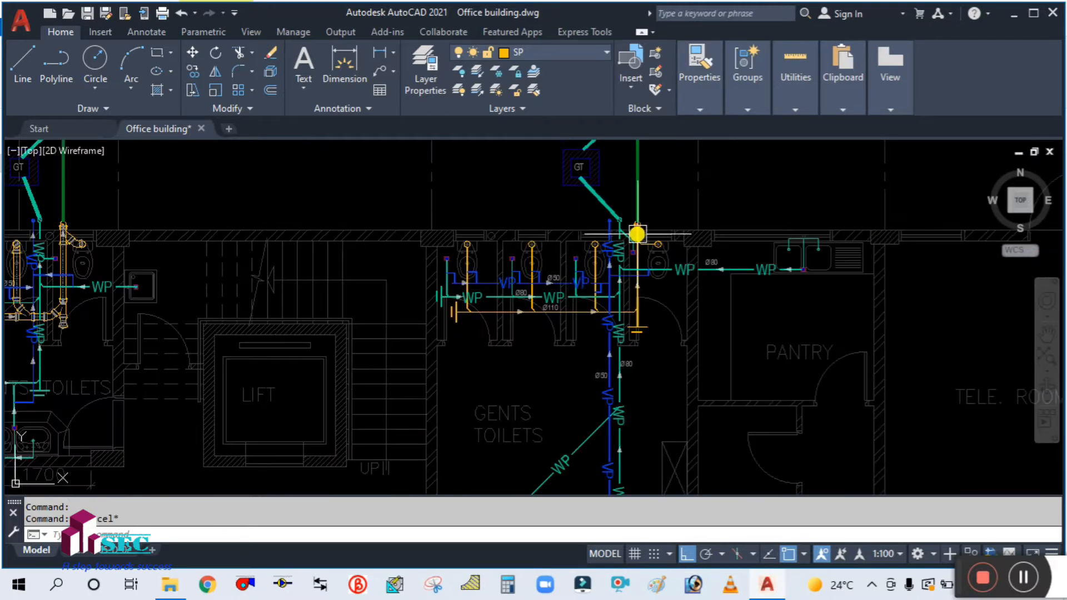
{"action": "scroll", "coordinate": [572, 287], "scroll_direction": "up", "scroll_amount": 2}
{"action": "scroll", "coordinate": [454, 367], "scroll_direction": "up", "scroll_amount": 2}
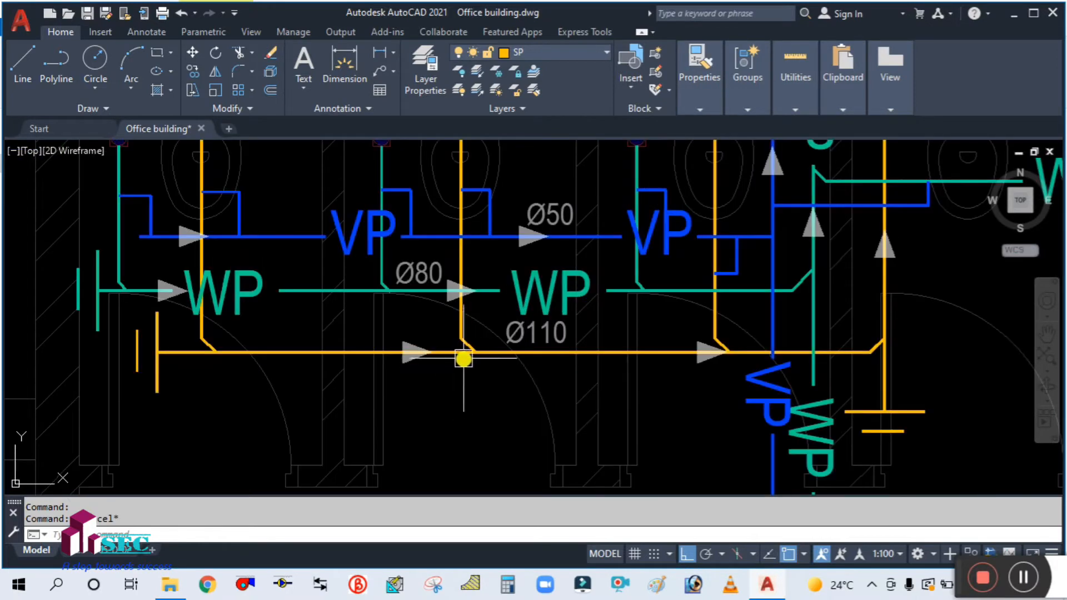
{"action": "type", "text": "x"}
{"action": "key", "text": "Return"}
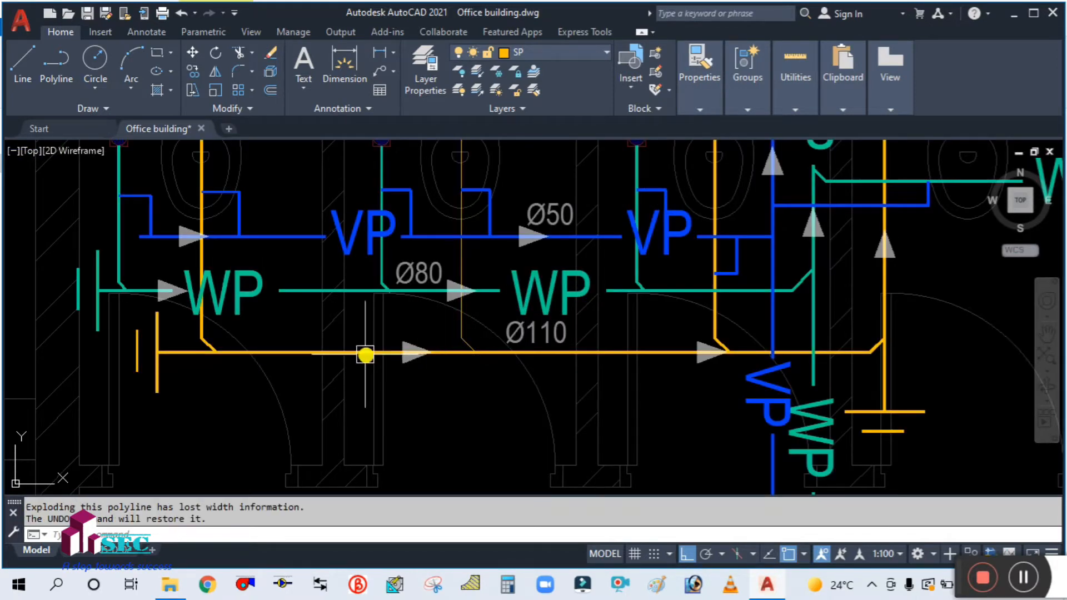
{"action": "key", "text": "Escape"}
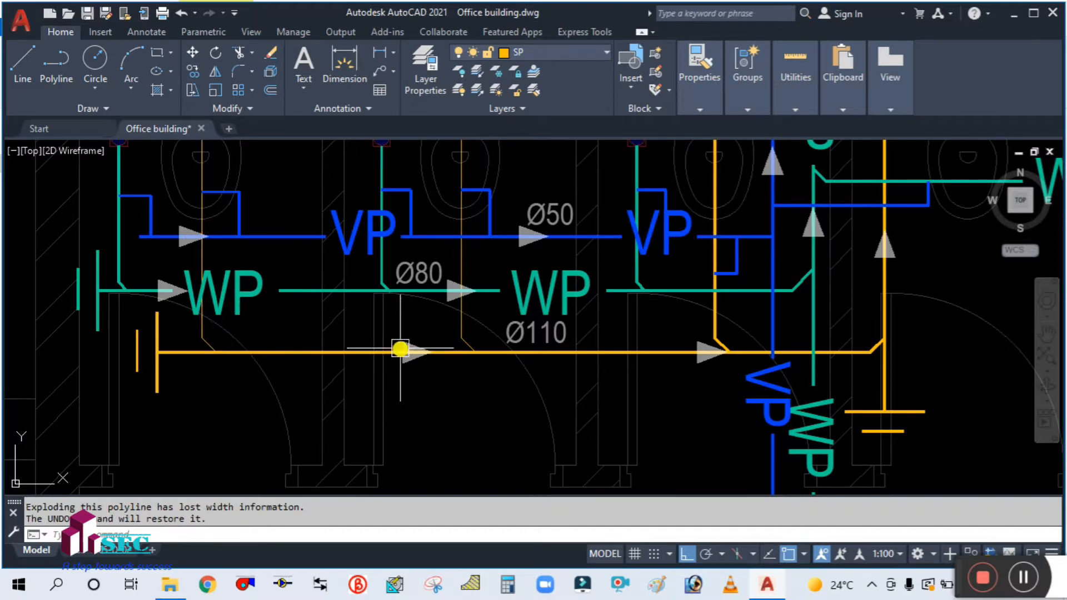
Explode the Ø110 horizontal SP main with its diagonal connectors and the third toilet's SP branch
{"action": "left_click", "coordinate": [477, 353]}
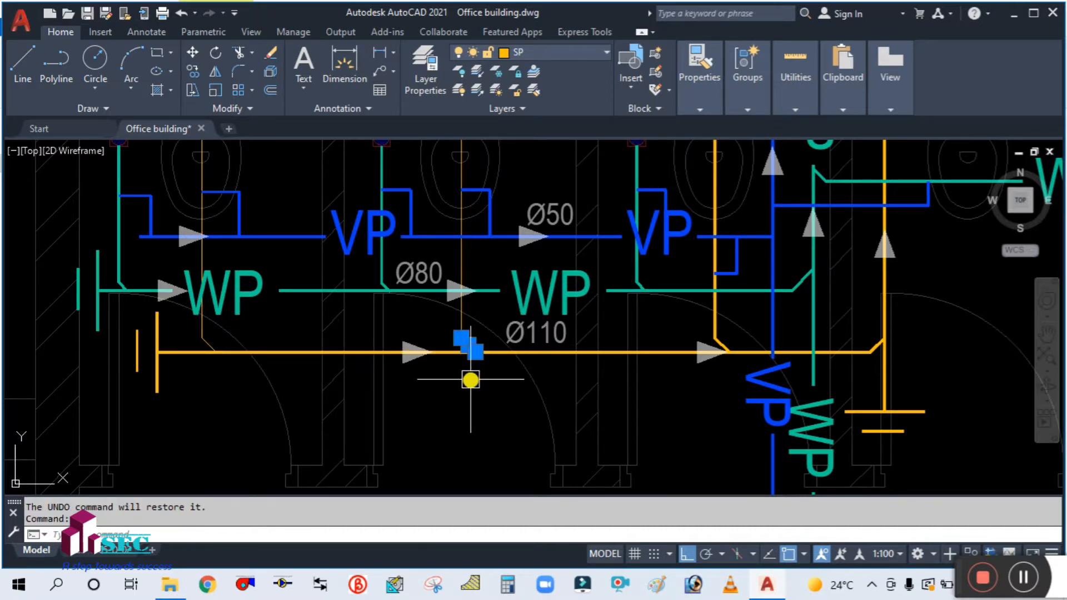
{"action": "left_click", "coordinate": [489, 356]}
{"action": "type", "text": "x"}
{"action": "key", "text": "Return"}
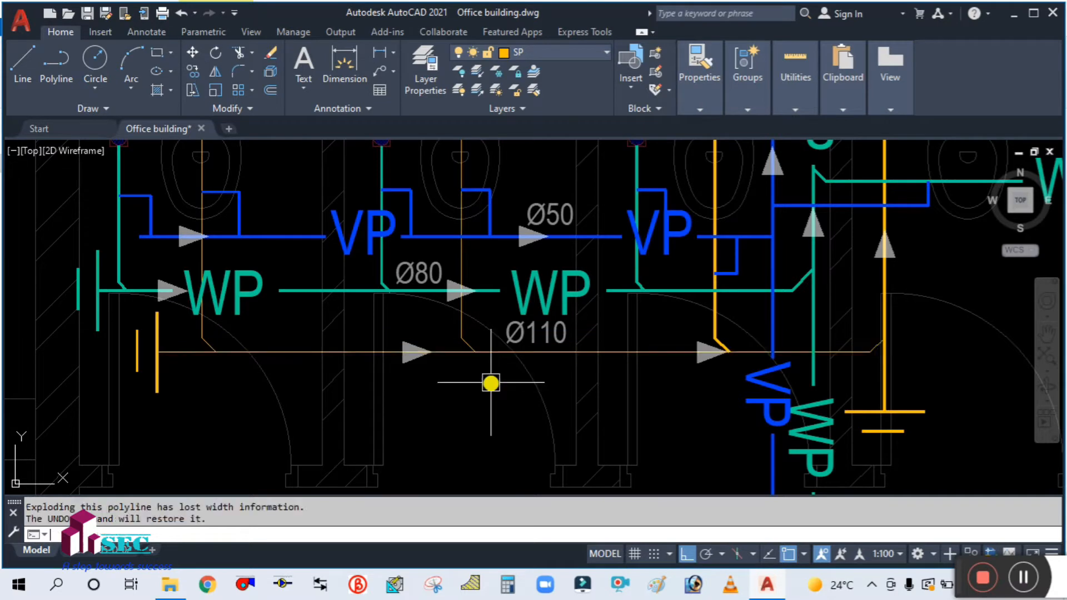
{"action": "left_click", "coordinate": [715, 333]}
{"action": "type", "text": "x"}
{"action": "key", "text": "Return"}
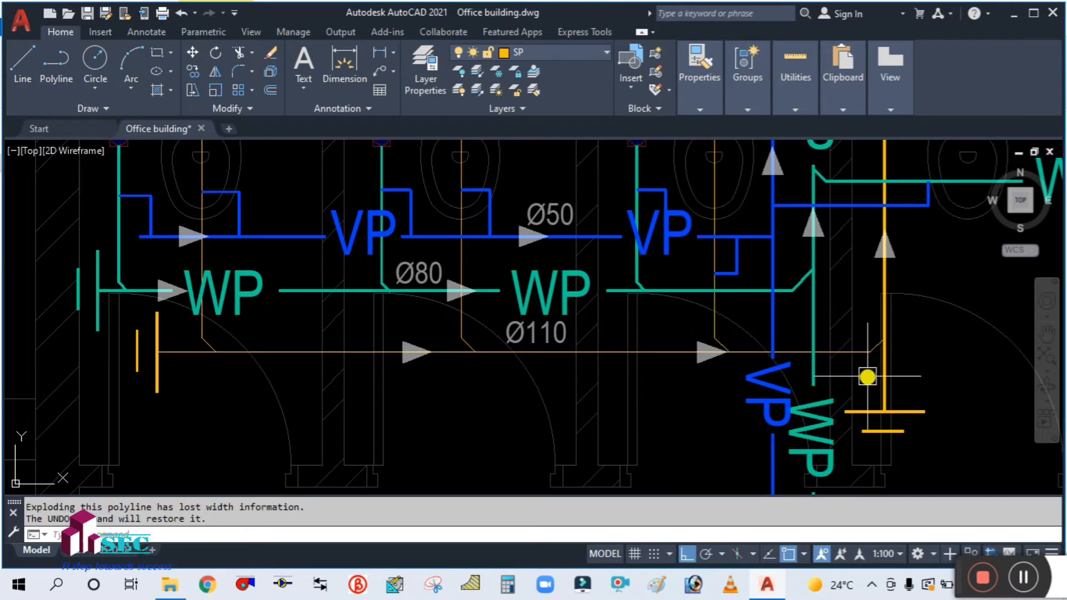
Explode the vertical SP pipe beside the right-hand toilet and the end-cap lines at its lower end
{"action": "scroll", "coordinate": [882, 372], "scroll_direction": "up", "scroll_amount": 4}
{"action": "scroll", "coordinate": [852, 362], "scroll_direction": "down", "scroll_amount": 4}
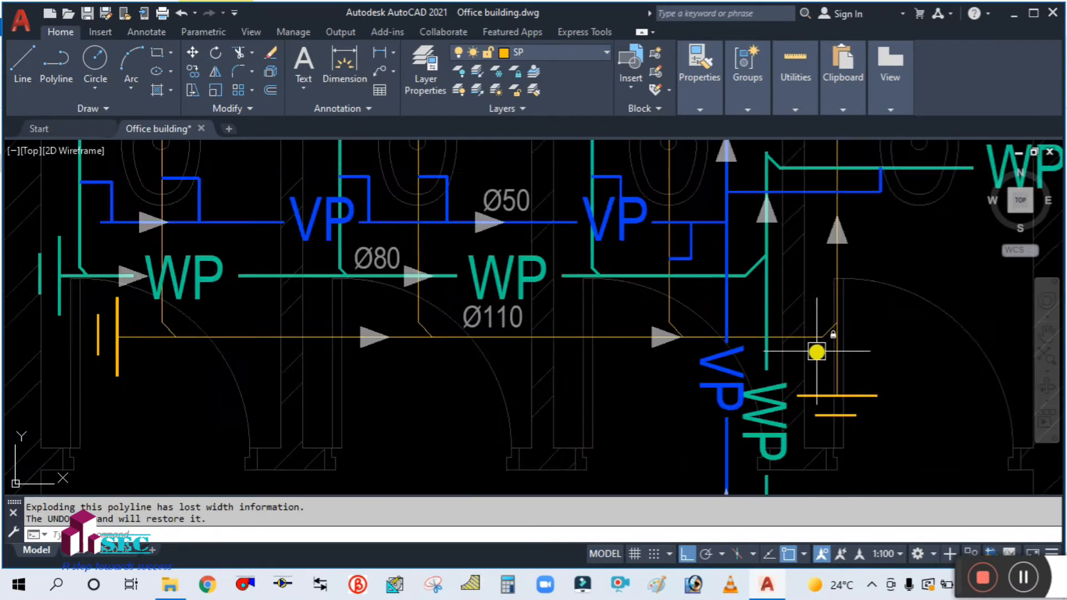
{"action": "type", "text": "x"}
{"action": "key", "text": "Return"}
{"action": "scroll", "coordinate": [856, 416], "scroll_direction": "down", "scroll_amount": 4}
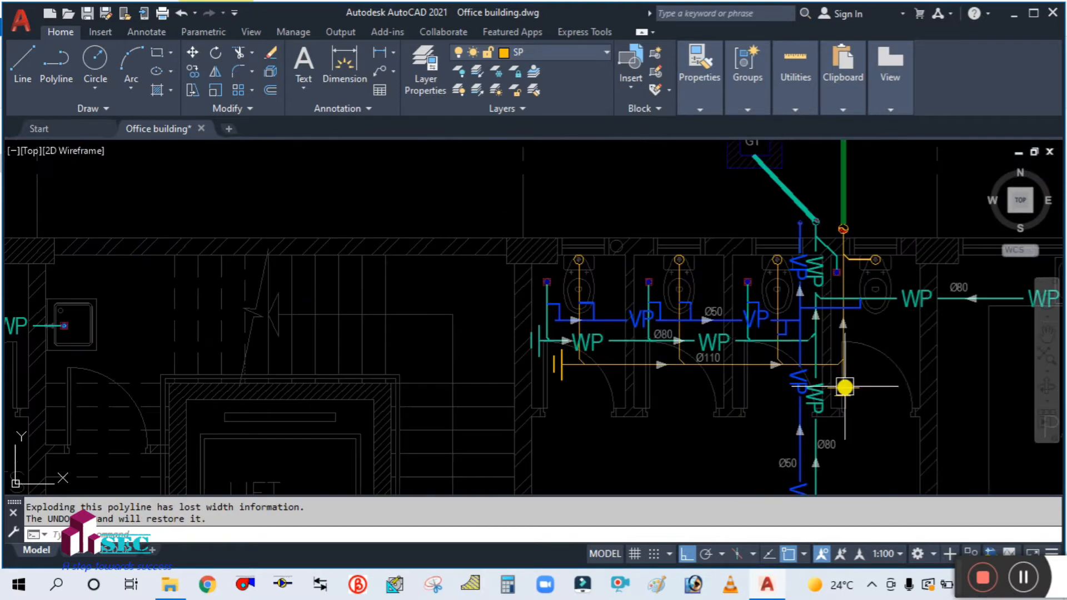
Explode the end-cap lines at the left end of the SP main and the short branch to the right-hand toilet
{"action": "scroll", "coordinate": [561, 275], "scroll_direction": "up", "scroll_amount": 4}
{"action": "scroll", "coordinate": [548, 298], "scroll_direction": "down", "scroll_amount": 4}
{"action": "scroll", "coordinate": [553, 395], "scroll_direction": "up", "scroll_amount": 4}
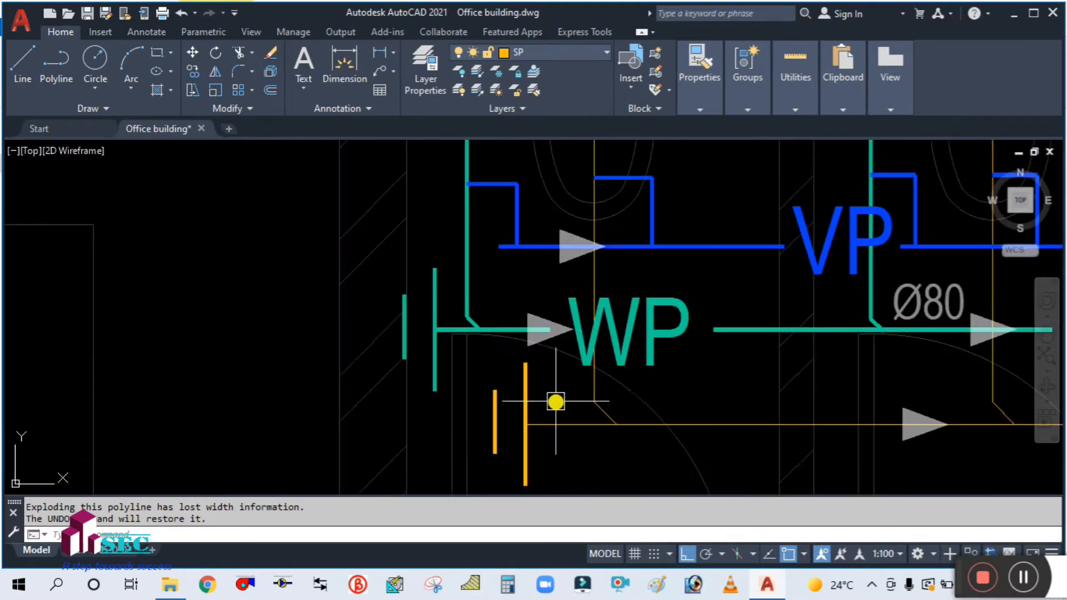
{"action": "left_click", "coordinate": [494, 401]}
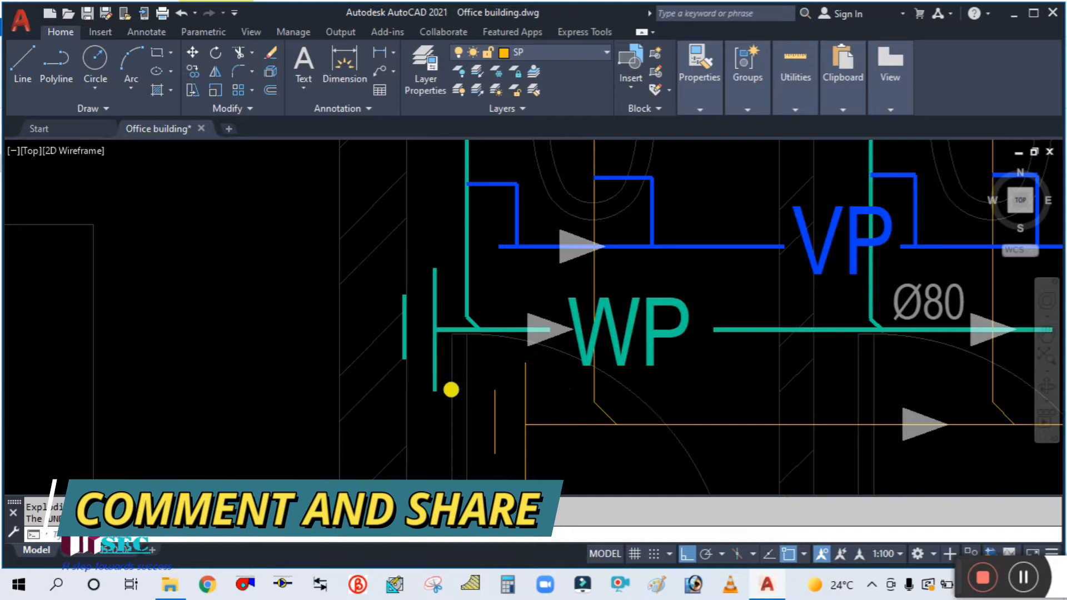
{"action": "scroll", "coordinate": [743, 309], "scroll_direction": "down", "scroll_amount": 4}
{"action": "scroll", "coordinate": [758, 293], "scroll_direction": "up", "scroll_amount": 4}
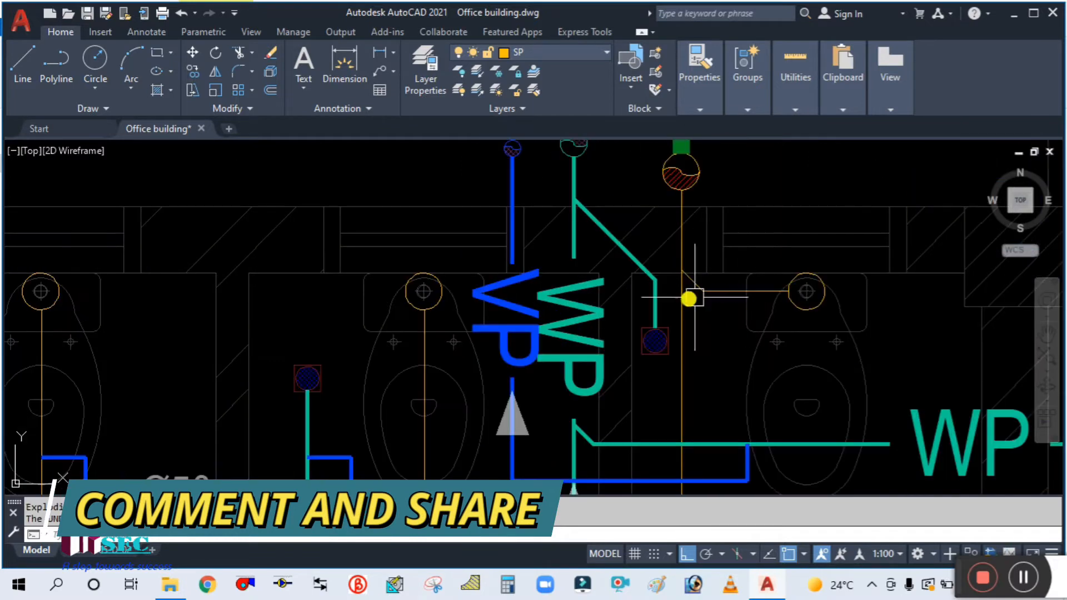
{"action": "scroll", "coordinate": [608, 302], "scroll_direction": "down", "scroll_amount": 4}
{"action": "scroll", "coordinate": [617, 315], "scroll_direction": "up", "scroll_amount": 3}
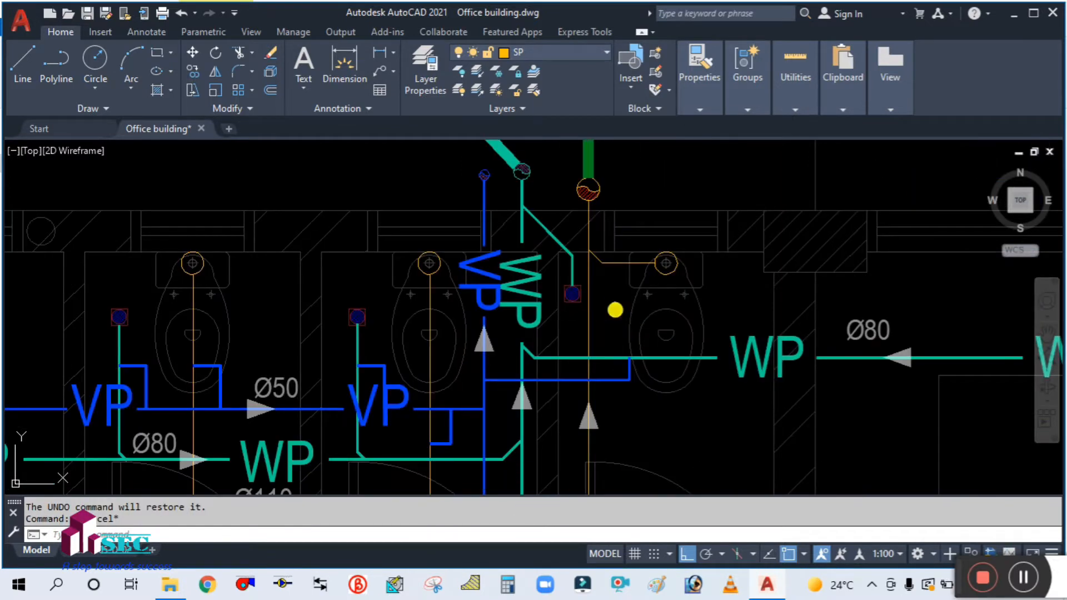
Offset the vertical SP pipe line by 55, half of the 110 pipe diameter, to both sides
{"action": "middle_click_drag", "start_coordinate": [615, 310], "coordinate": [659, 321]}
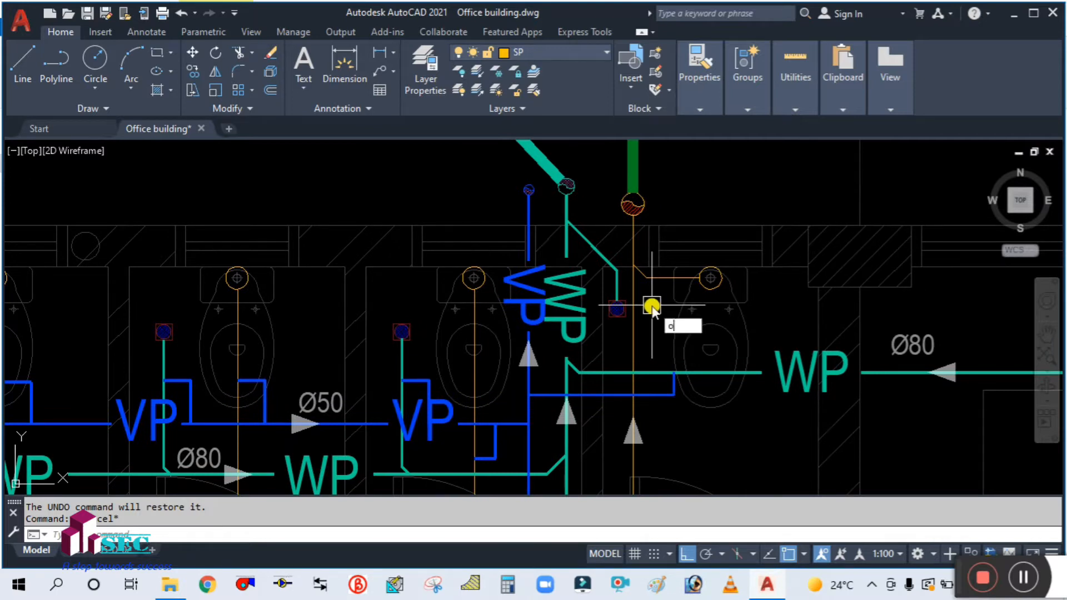
{"action": "key", "text": "Return"}
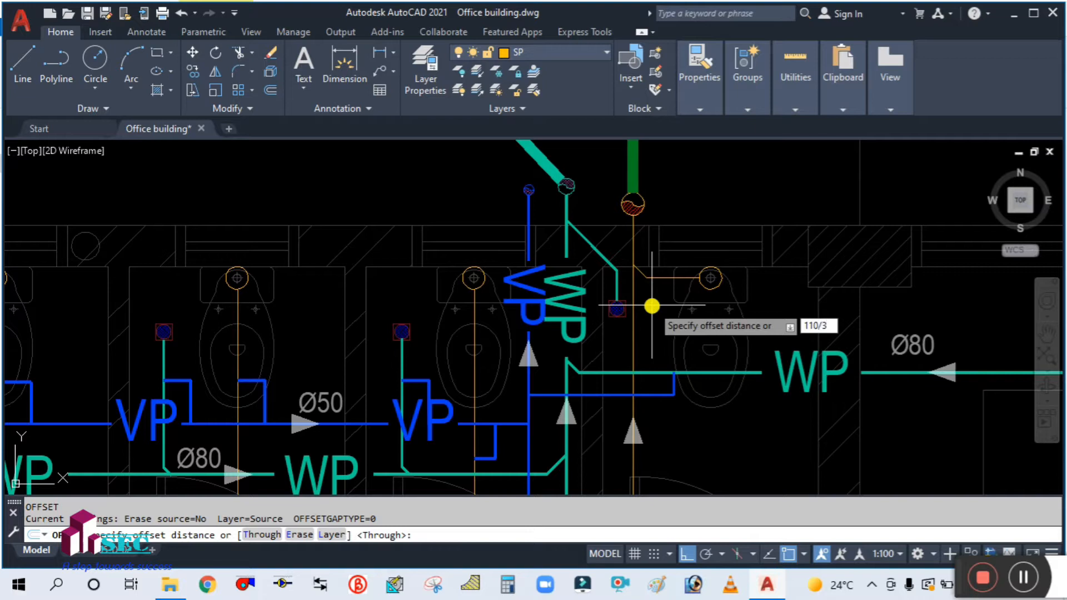
{"action": "key", "text": "Return"}
{"action": "left_click", "coordinate": [633, 342]}
{"action": "left_click", "coordinate": [660, 348]}
{"action": "scroll", "coordinate": [633, 347], "scroll_direction": "up", "scroll_amount": 4}
{"action": "scroll", "coordinate": [629, 349], "scroll_direction": "up", "scroll_amount": 1}
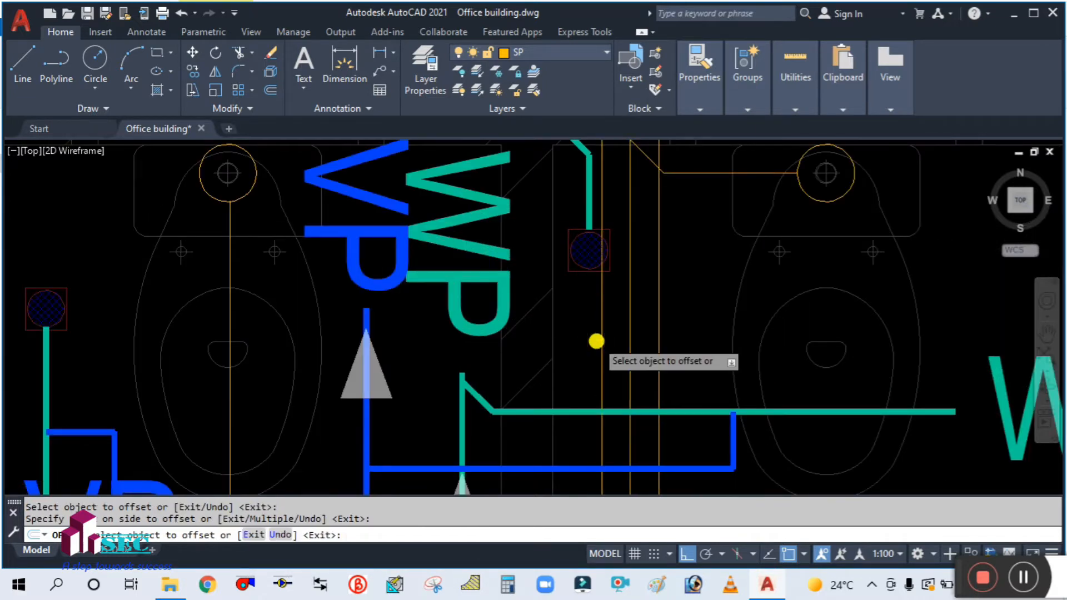
Offset the short horizontal SP branch to the right-hand toilet by 55 above and below its centerline
{"action": "scroll", "coordinate": [639, 270], "scroll_direction": "down", "scroll_amount": 2}
{"action": "scroll", "coordinate": [629, 278], "scroll_direction": "up", "scroll_amount": 4}
{"action": "left_click", "coordinate": [617, 301]}
{"action": "left_click", "coordinate": [622, 269]}
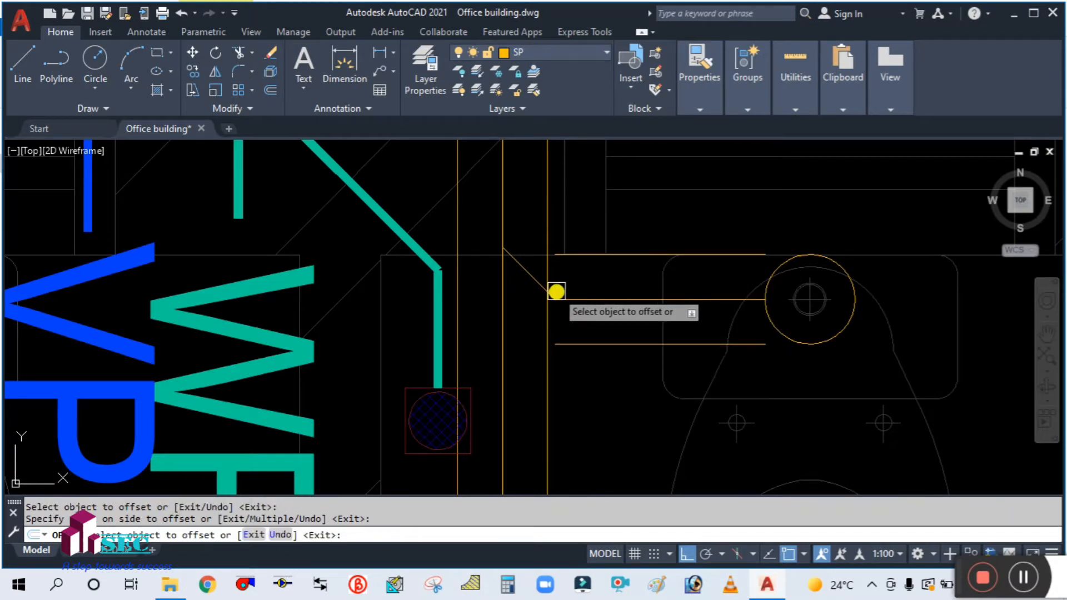
Offset the Ø110 horizontal SP main by 55 above and below its centerline
{"action": "scroll", "coordinate": [557, 295], "scroll_direction": "down", "scroll_amount": 4}
{"action": "scroll", "coordinate": [555, 311], "scroll_direction": "down", "scroll_amount": 4}
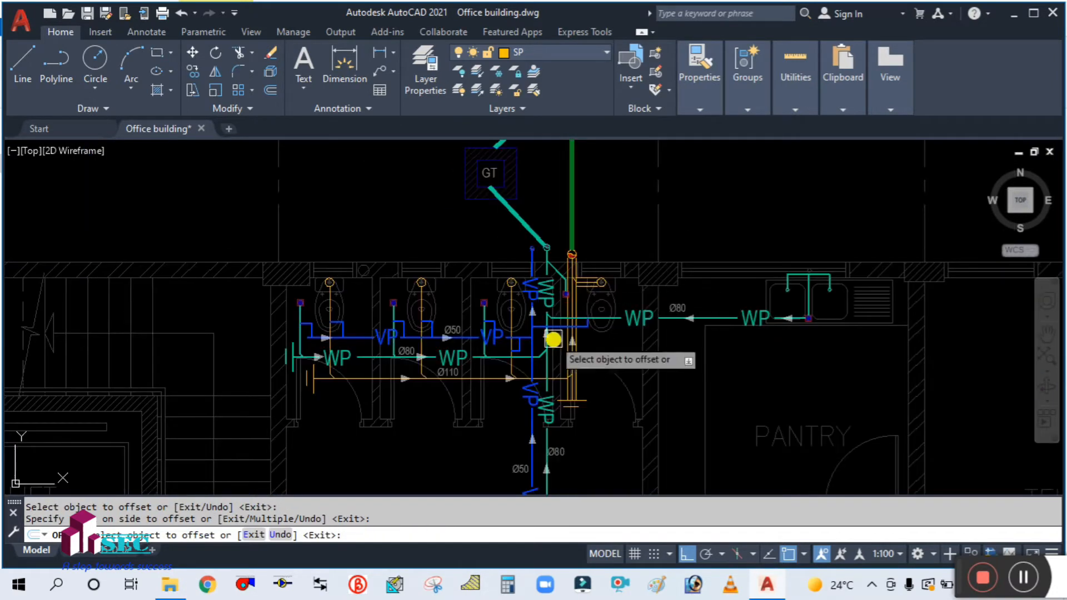
{"action": "scroll", "coordinate": [553, 384], "scroll_direction": "up", "scroll_amount": 5}
{"action": "left_click", "coordinate": [283, 367]}
{"action": "left_click", "coordinate": [284, 321]}
{"action": "left_click", "coordinate": [306, 368]}
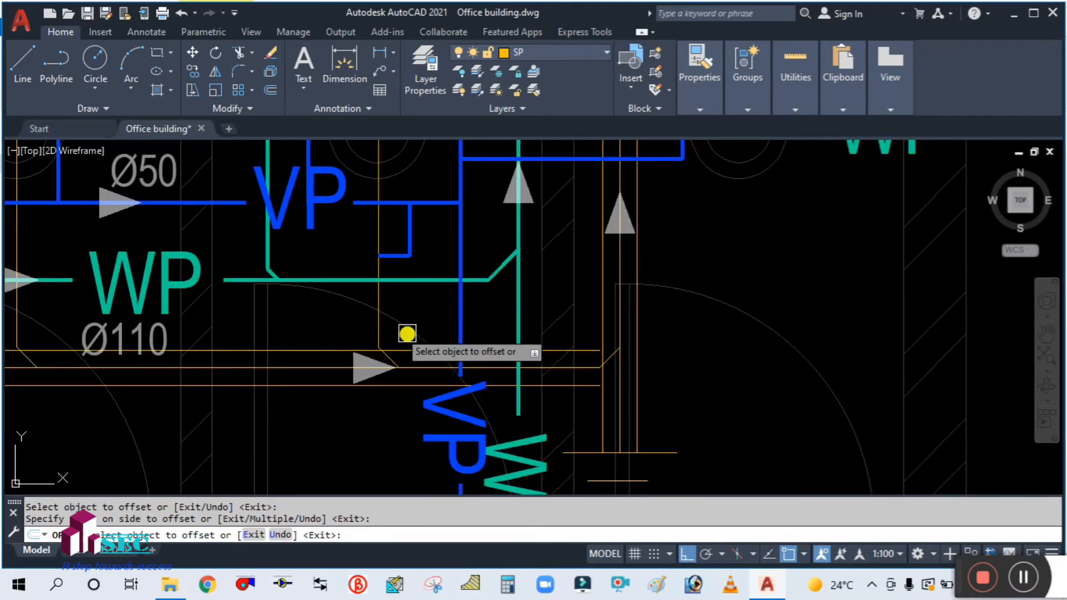
Offset the vertical SP branches of the third and second toilets by 55 to both sides
{"action": "scroll", "coordinate": [420, 328], "scroll_direction": "up", "scroll_amount": 5}
{"action": "left_click", "coordinate": [289, 317]}
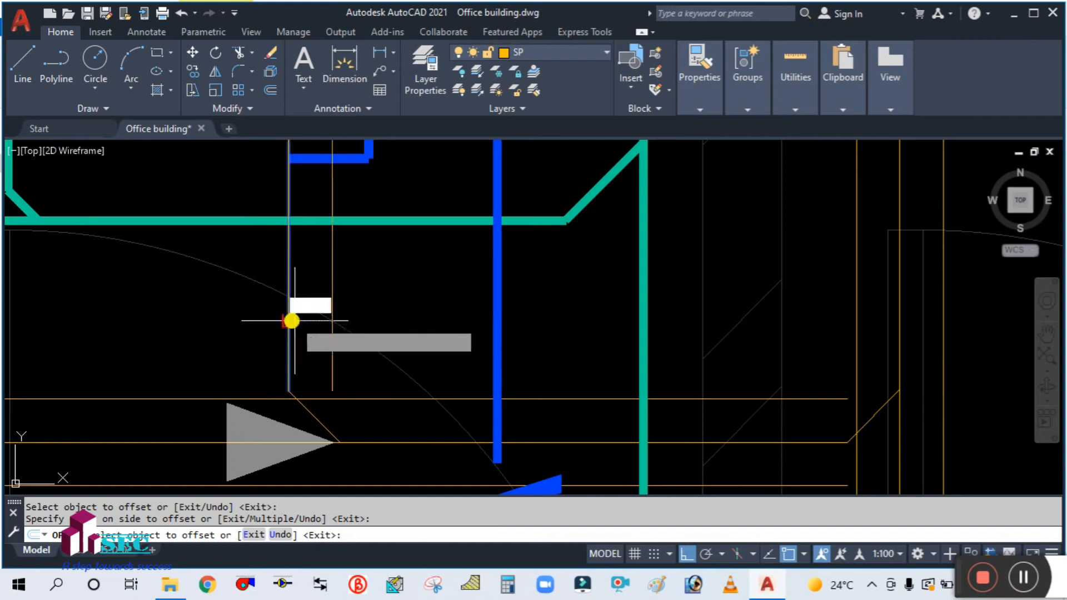
{"action": "left_click", "coordinate": [389, 335]}
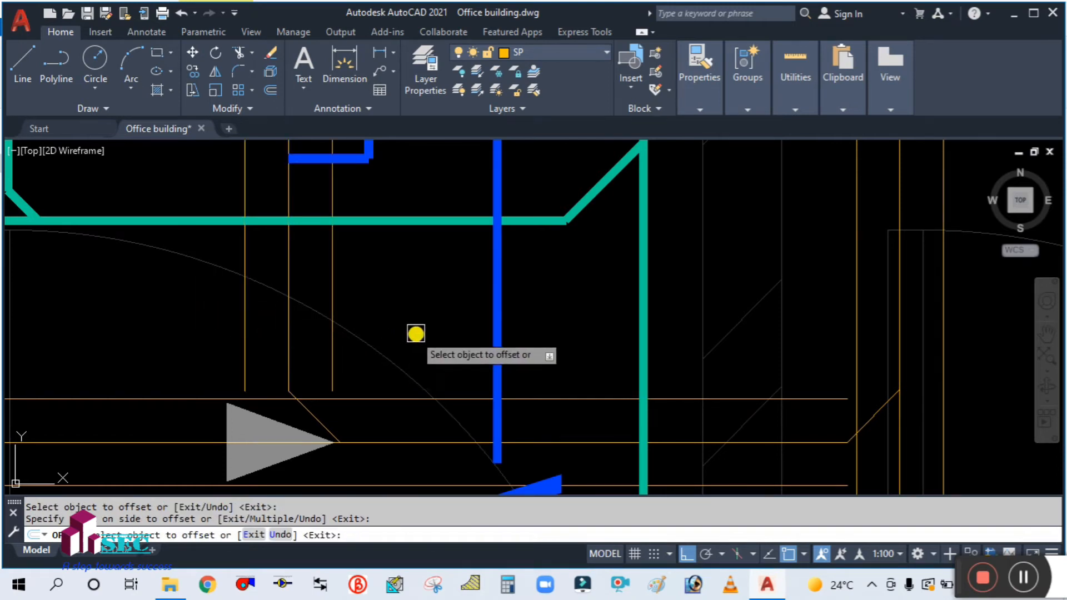
{"action": "scroll", "coordinate": [421, 329], "scroll_direction": "down", "scroll_amount": 4}
{"action": "scroll", "coordinate": [345, 333], "scroll_direction": "up", "scroll_amount": 4}
{"action": "scroll", "coordinate": [225, 320], "scroll_direction": "up", "scroll_amount": 2}
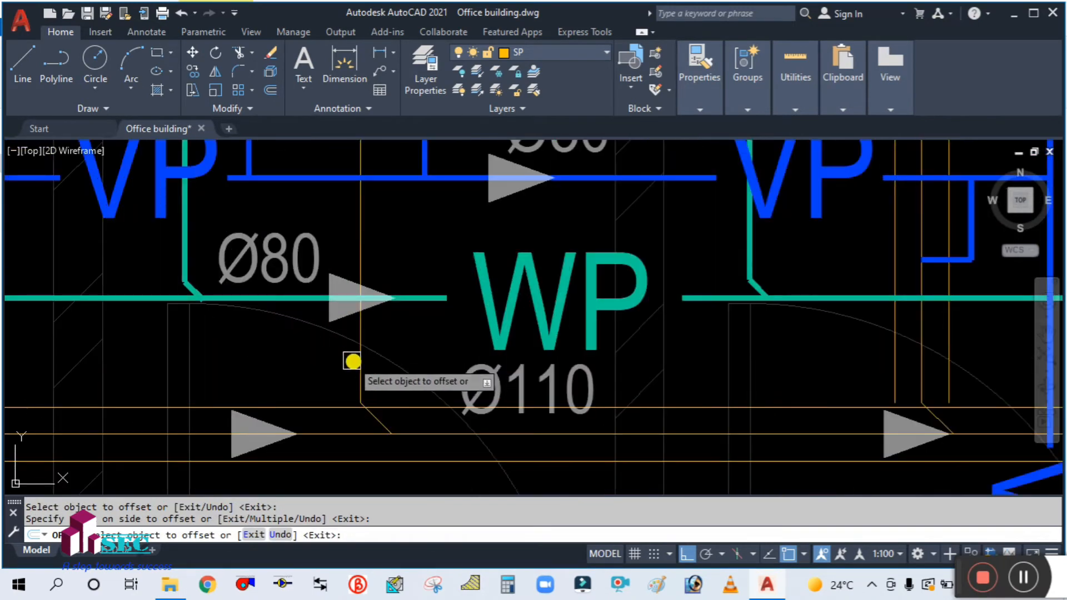
{"action": "left_click", "coordinate": [364, 355]}
{"action": "left_click", "coordinate": [424, 364]}
Offset the leftmost toilet's vertical SP branch by 55 to both sides and end the Offset command
{"action": "scroll", "coordinate": [328, 357], "scroll_direction": "down", "scroll_amount": 5}
{"action": "scroll", "coordinate": [254, 350], "scroll_direction": "up", "scroll_amount": 4}
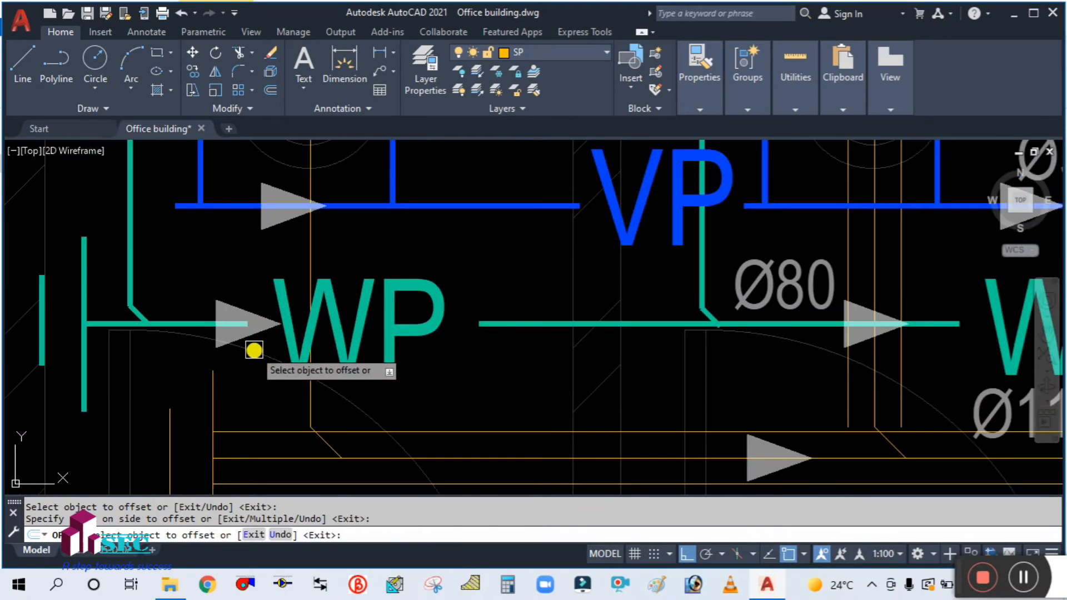
{"action": "left_click", "coordinate": [310, 403]}
{"action": "left_click", "coordinate": [268, 411]}
{"action": "left_click", "coordinate": [311, 405]}
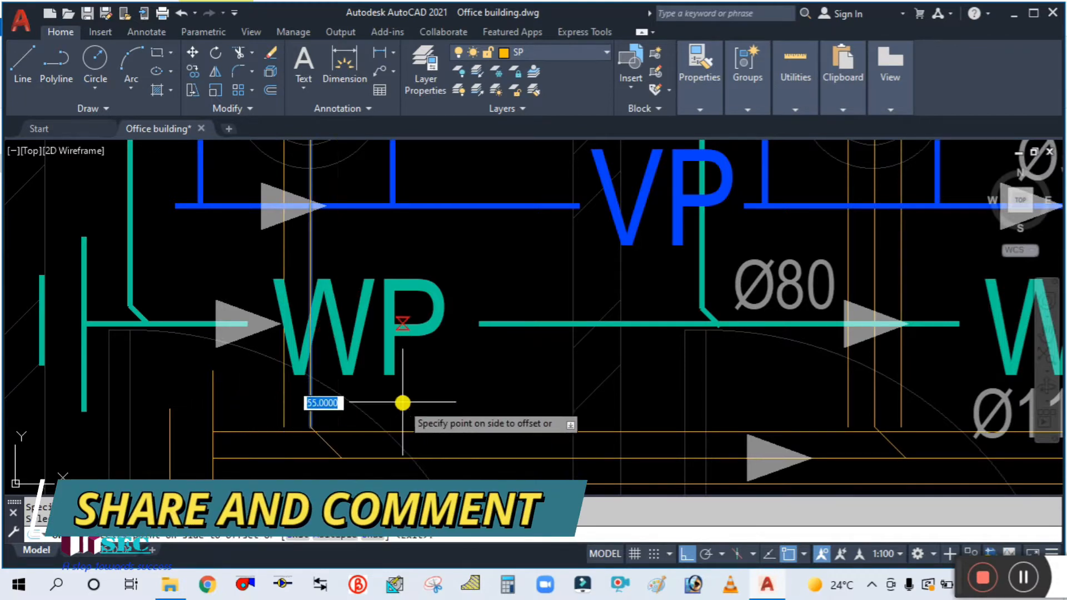
{"action": "left_click", "coordinate": [400, 405]}
{"action": "scroll", "coordinate": [393, 388], "scroll_direction": "down", "scroll_amount": 5}
{"action": "key", "text": "Escape"}
{"action": "scroll", "coordinate": [678, 334], "scroll_direction": "down", "scroll_amount": 5}
{"action": "scroll", "coordinate": [389, 361], "scroll_direction": "up", "scroll_amount": 6}
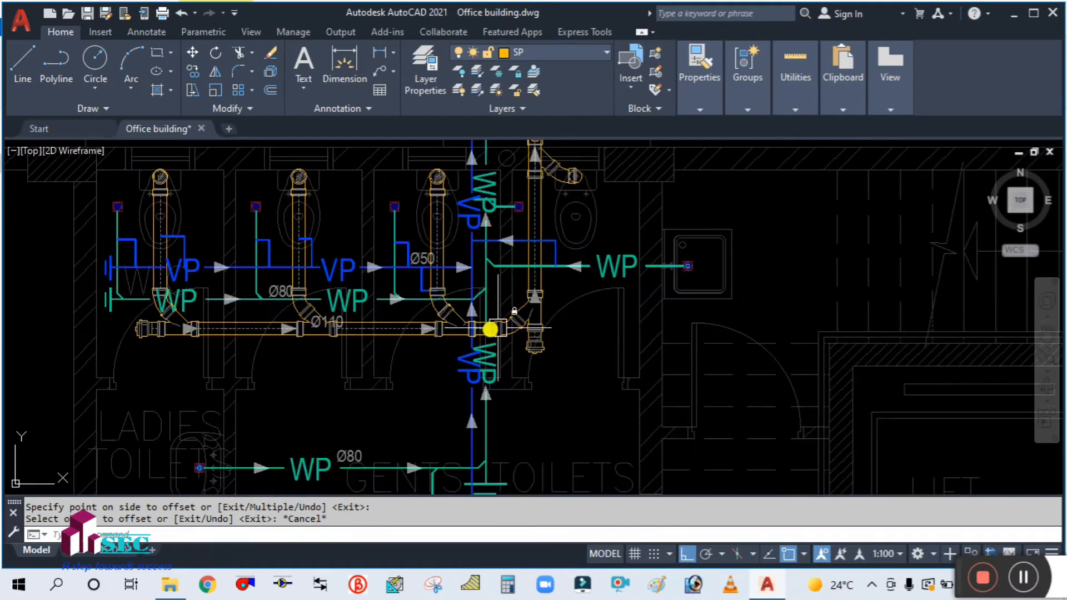
{"action": "scroll", "coordinate": [571, 278], "scroll_direction": "up", "scroll_amount": 3}
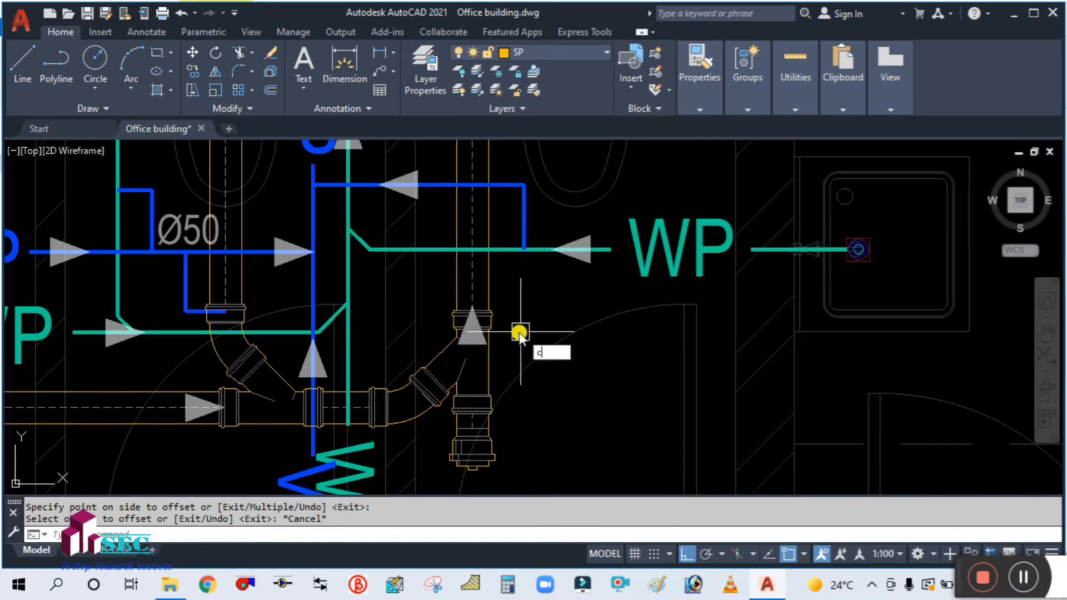
{"action": "left_click", "coordinate": [439, 357]}
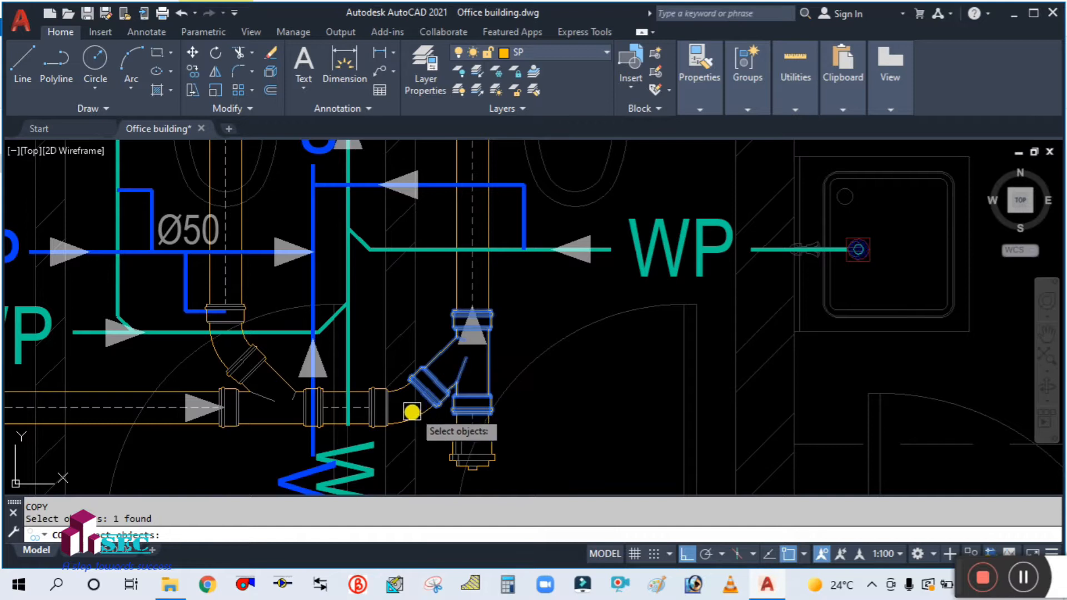
{"action": "scroll", "coordinate": [485, 312], "scroll_direction": "up", "scroll_amount": 3}
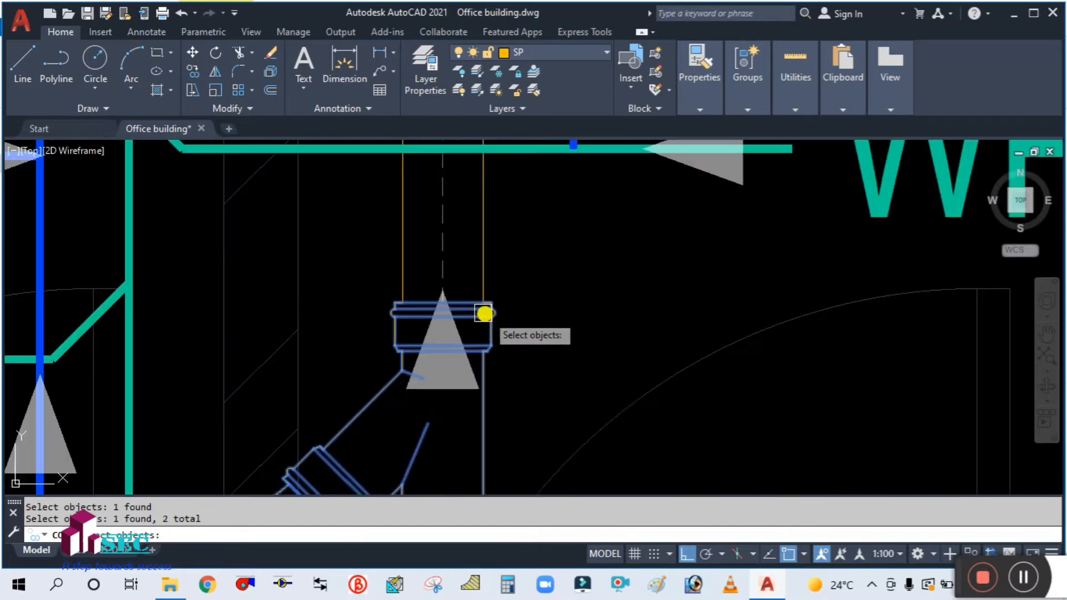
{"action": "key", "text": "Return"}
{"action": "left_click", "coordinate": [445, 300]}
{"action": "scroll", "coordinate": [445, 302], "scroll_direction": "down", "scroll_amount": 3}
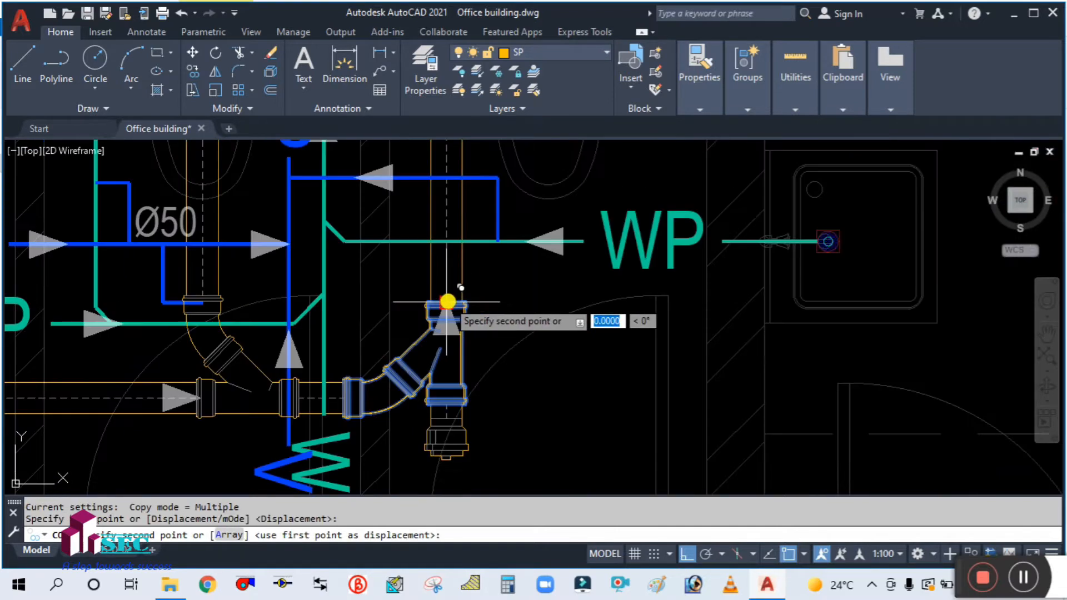
{"action": "key", "text": "Escape"}
Copy the wye, 45° elbow and end cap from the finished toilet block onto the vertical SP pipe of the gents toilets between grids 8 and 9
{"action": "key", "text": "Return"}
{"action": "left_click", "coordinate": [412, 388]}
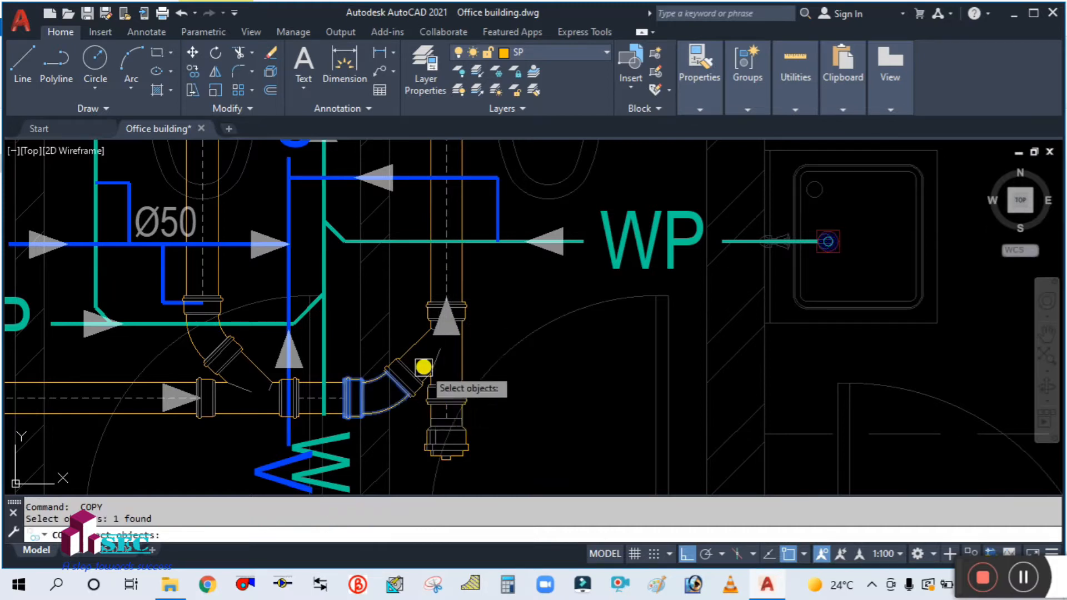
{"action": "left_click", "coordinate": [418, 349]}
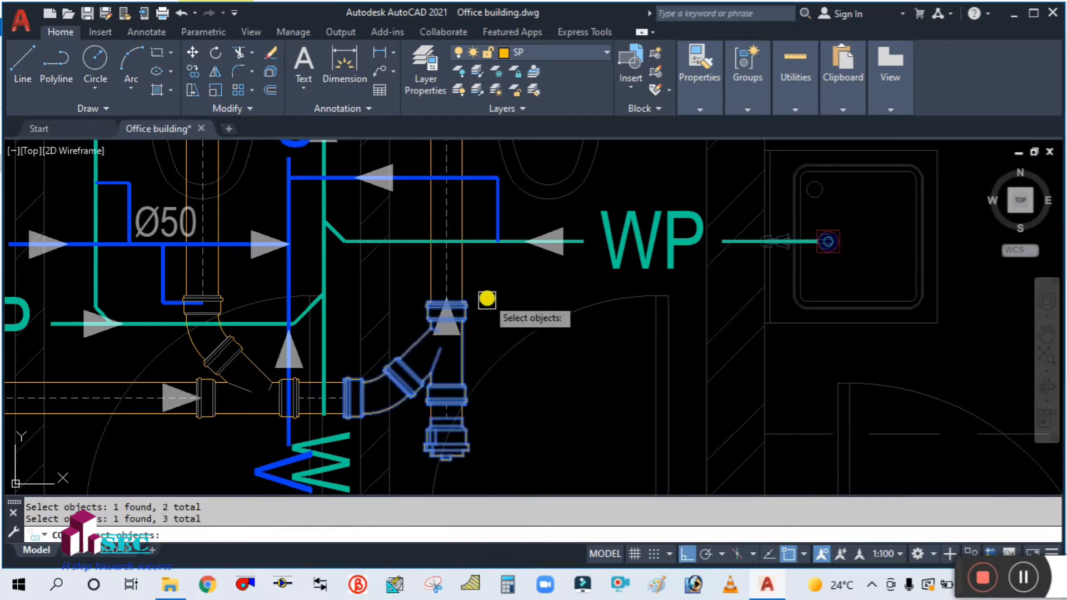
{"action": "scroll", "coordinate": [486, 316], "scroll_direction": "up", "scroll_amount": 3}
{"action": "key", "text": "Return"}
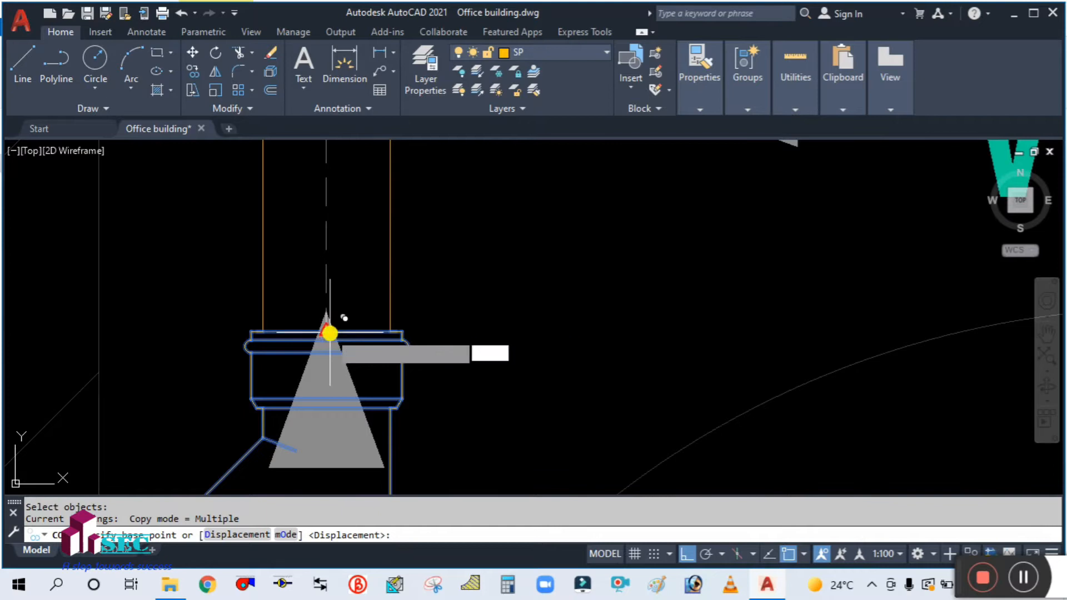
{"action": "left_click", "coordinate": [329, 333]}
{"action": "scroll", "coordinate": [328, 341], "scroll_direction": "down", "scroll_amount": 5}
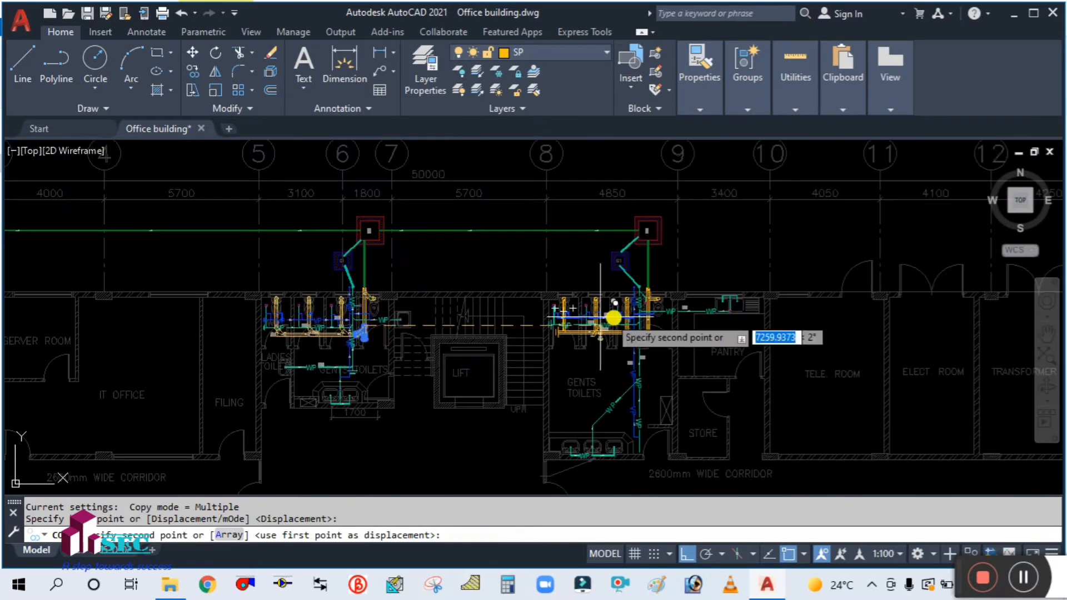
{"action": "scroll", "coordinate": [582, 318], "scroll_direction": "up", "scroll_amount": 6}
{"action": "scroll", "coordinate": [595, 371], "scroll_direction": "up", "scroll_amount": 3}
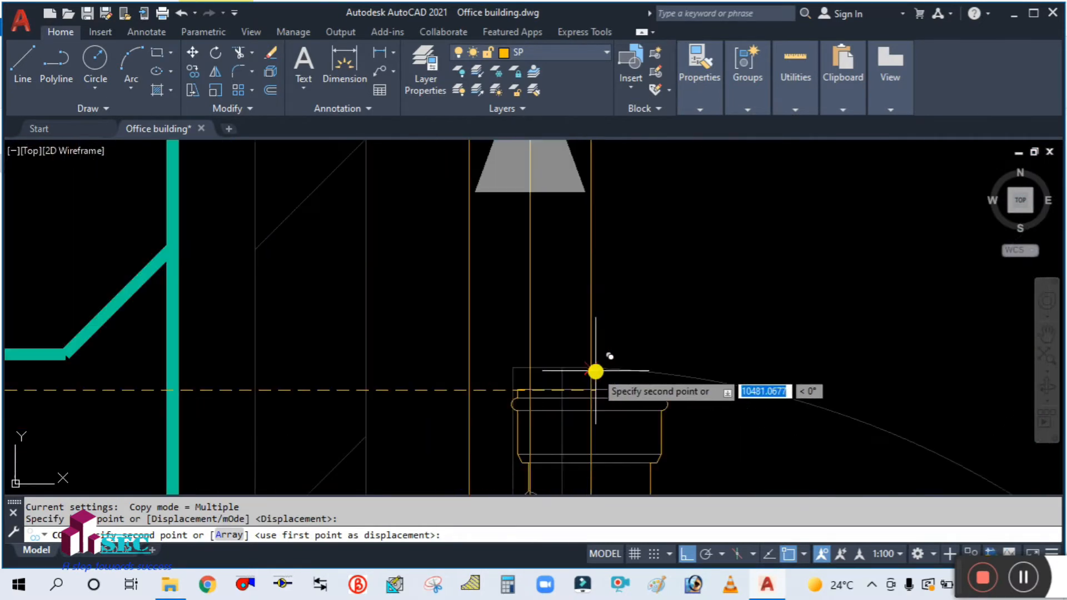
{"action": "left_click", "coordinate": [528, 387]}
{"action": "key", "text": "Escape"}
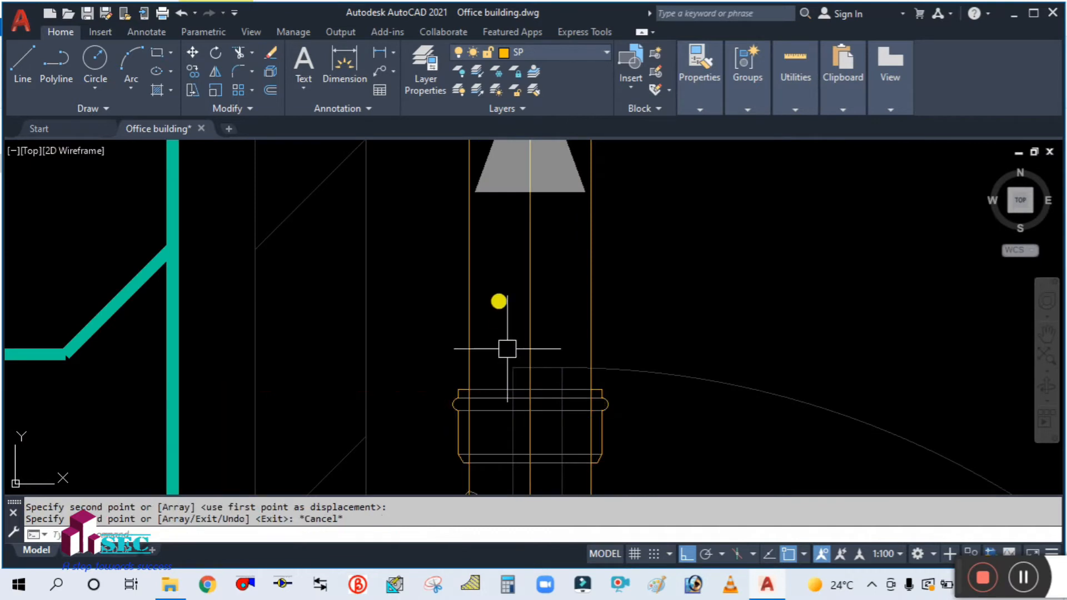
Erase the leftover short horizontal lines at the lower end of the gents toilets' vertical SP pipe
{"action": "scroll", "coordinate": [507, 350], "scroll_direction": "down", "scroll_amount": 4}
{"action": "scroll", "coordinate": [535, 357], "scroll_direction": "up", "scroll_amount": 4}
{"action": "middle_click_drag", "start_coordinate": [529, 352], "coordinate": [658, 332]}
{"action": "scroll", "coordinate": [658, 331], "scroll_direction": "down", "scroll_amount": 4}
{"action": "scroll", "coordinate": [639, 379], "scroll_direction": "up", "scroll_amount": 4}
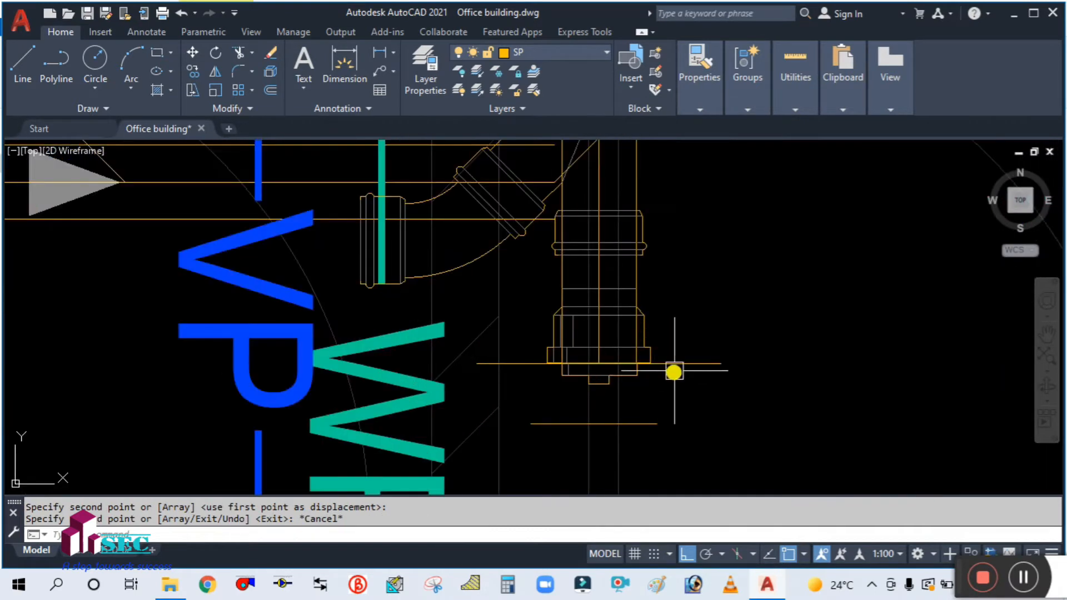
{"action": "left_click", "coordinate": [678, 365]}
{"action": "type", "text": "E"}
{"action": "key", "text": "Return"}
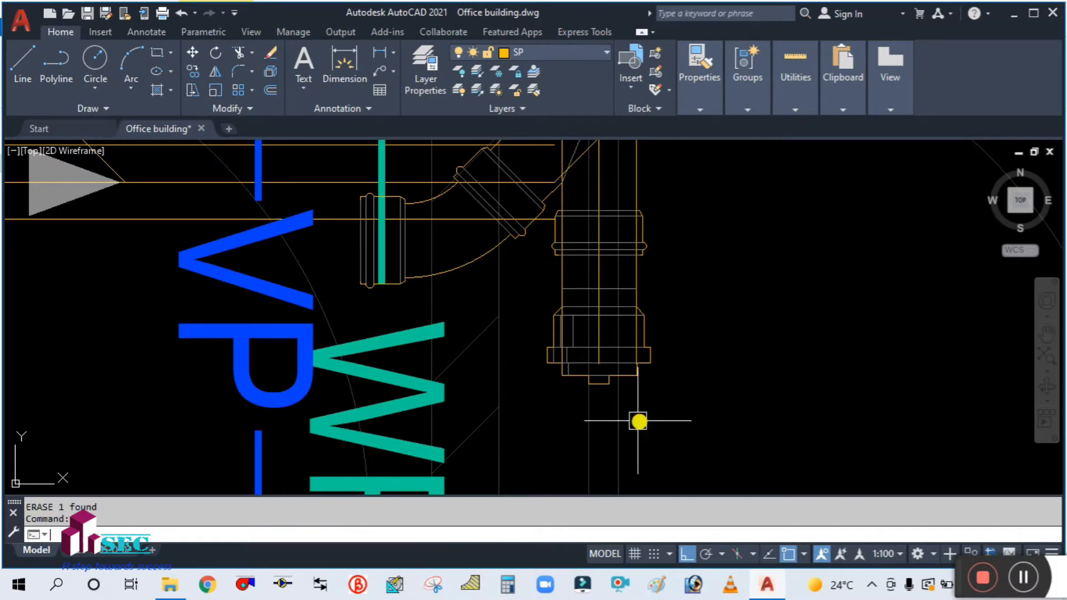
{"action": "scroll", "coordinate": [638, 420], "scroll_direction": "down", "scroll_amount": 2}
{"action": "scroll", "coordinate": [446, 355], "scroll_direction": "down", "scroll_amount": 2}
{"action": "type", "text": "M"}
{"action": "key", "text": "Return"}
{"action": "scroll", "coordinate": [544, 367], "scroll_direction": "down", "scroll_amount": 3}
{"action": "scroll", "coordinate": [578, 349], "scroll_direction": "up", "scroll_amount": 1}
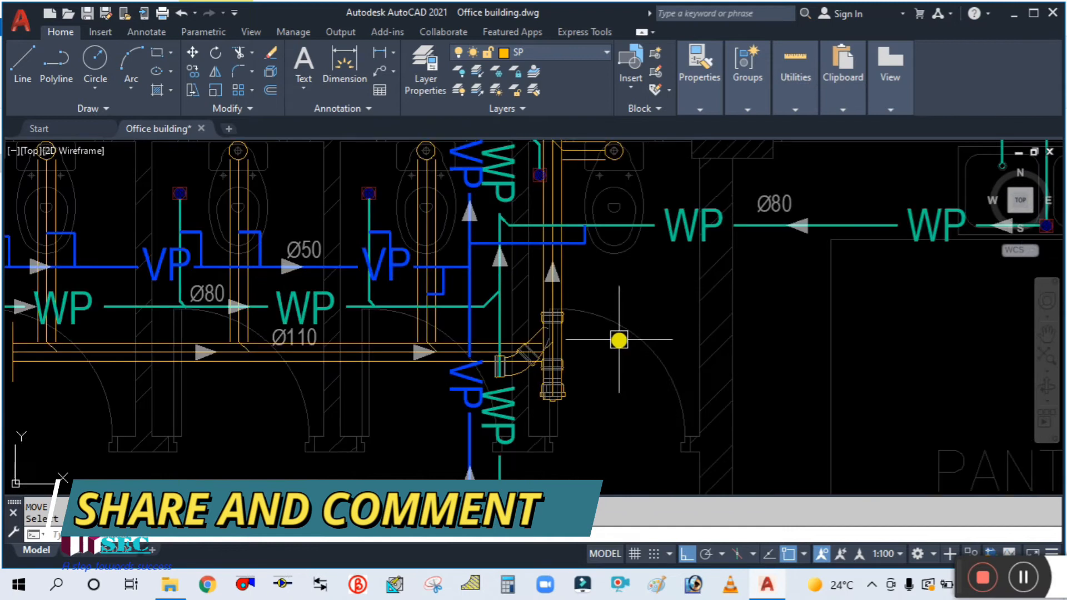
{"action": "key", "text": "Return"}
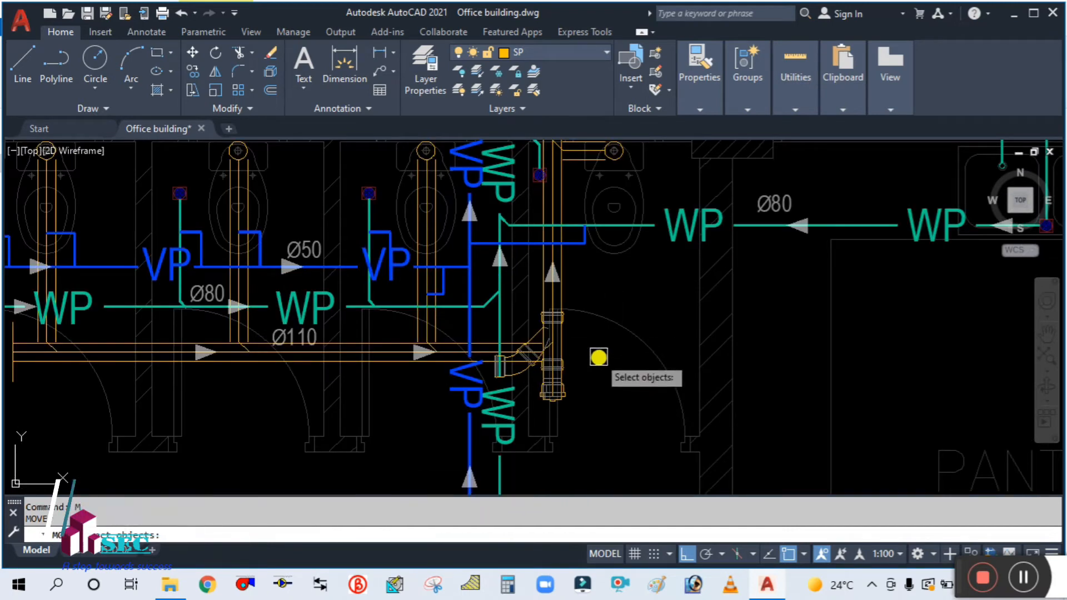
Move the copied elbow, wye and end cap vertically so the elbow's socket centre sits on the horizontal SP main's centerline
{"action": "scroll", "coordinate": [591, 357], "scroll_direction": "up", "scroll_amount": 4}
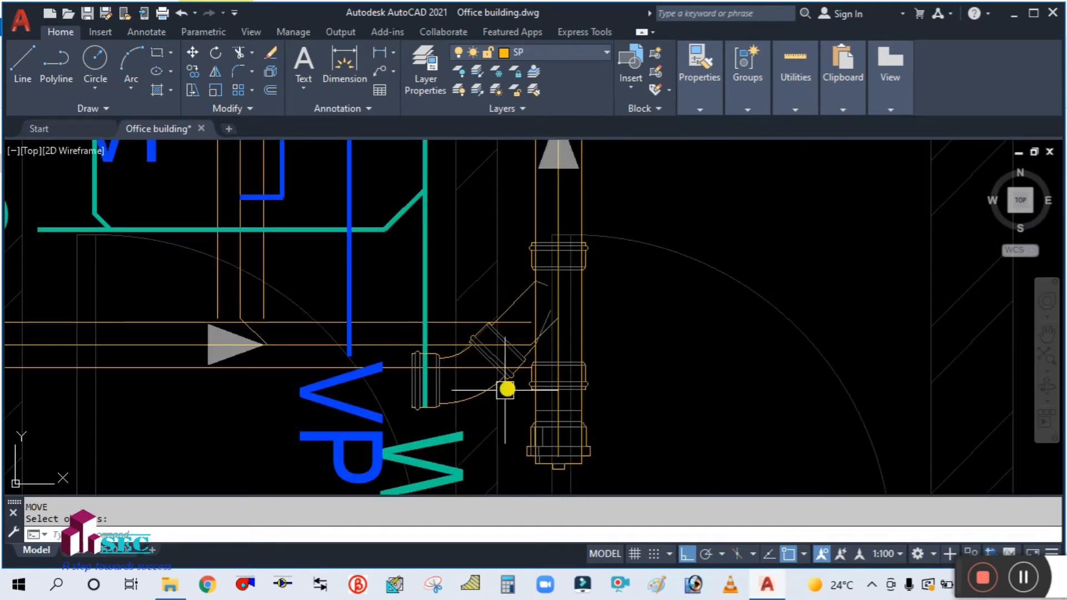
{"action": "type", "text": "m"}
{"action": "key", "text": "Return"}
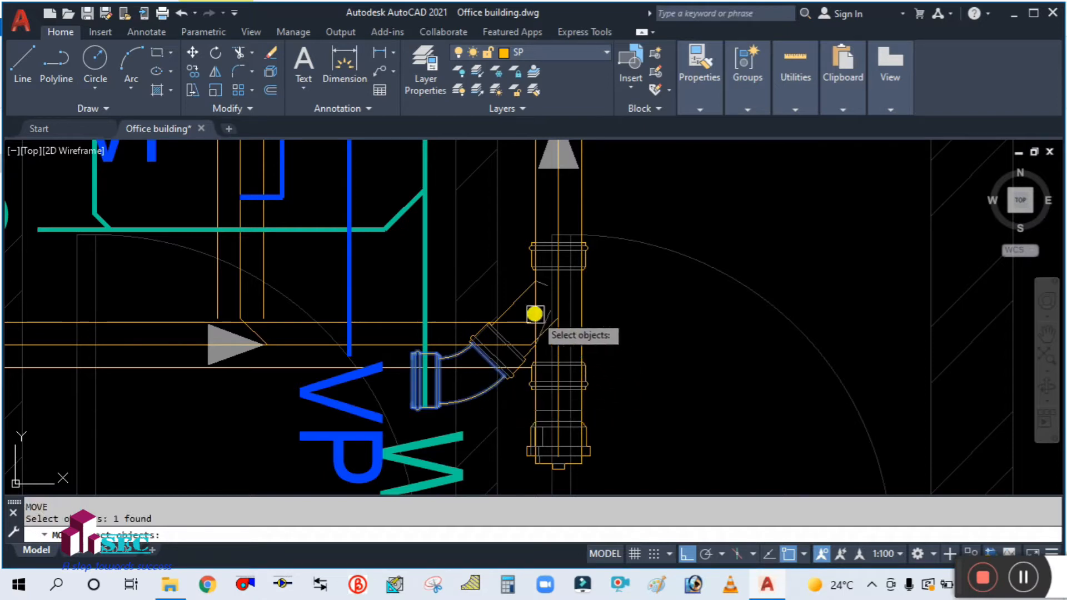
{"action": "left_click", "coordinate": [524, 293]}
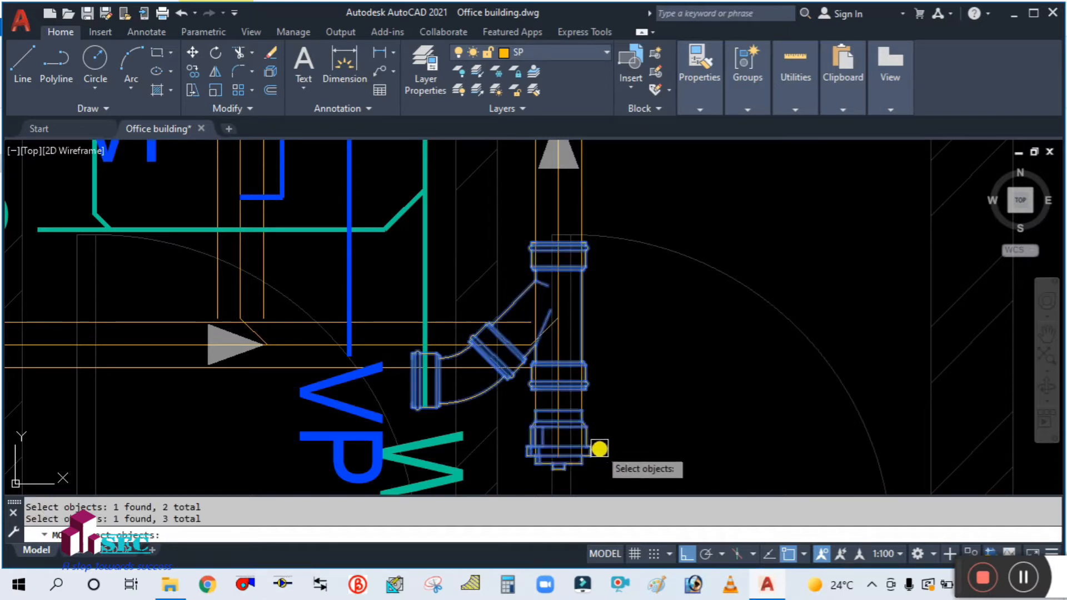
{"action": "scroll", "coordinate": [383, 371], "scroll_direction": "up", "scroll_amount": 2}
{"action": "key", "text": "Return"}
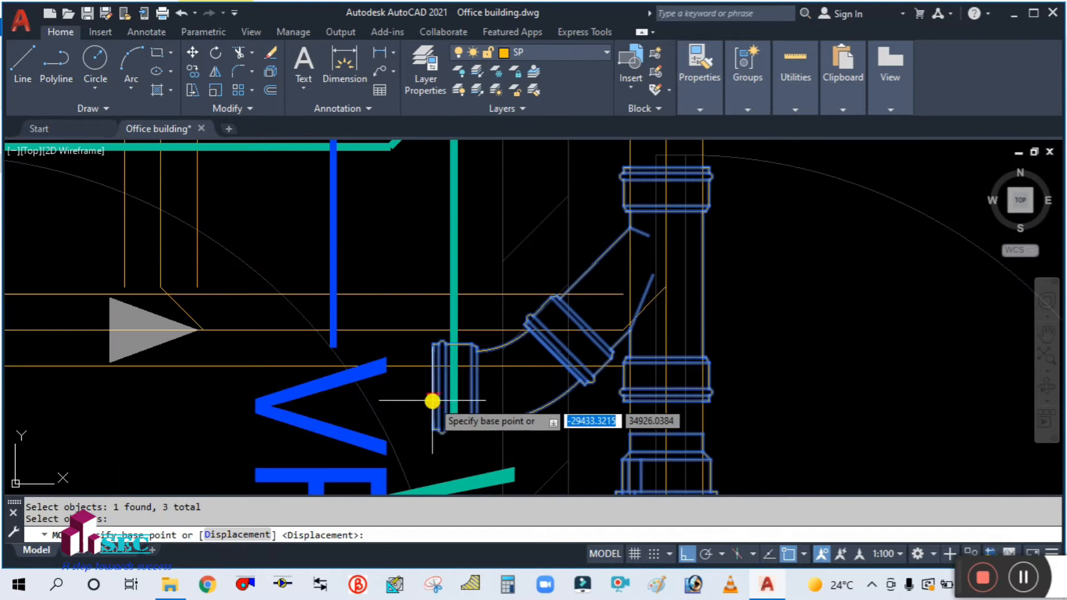
{"action": "left_click", "coordinate": [433, 381]}
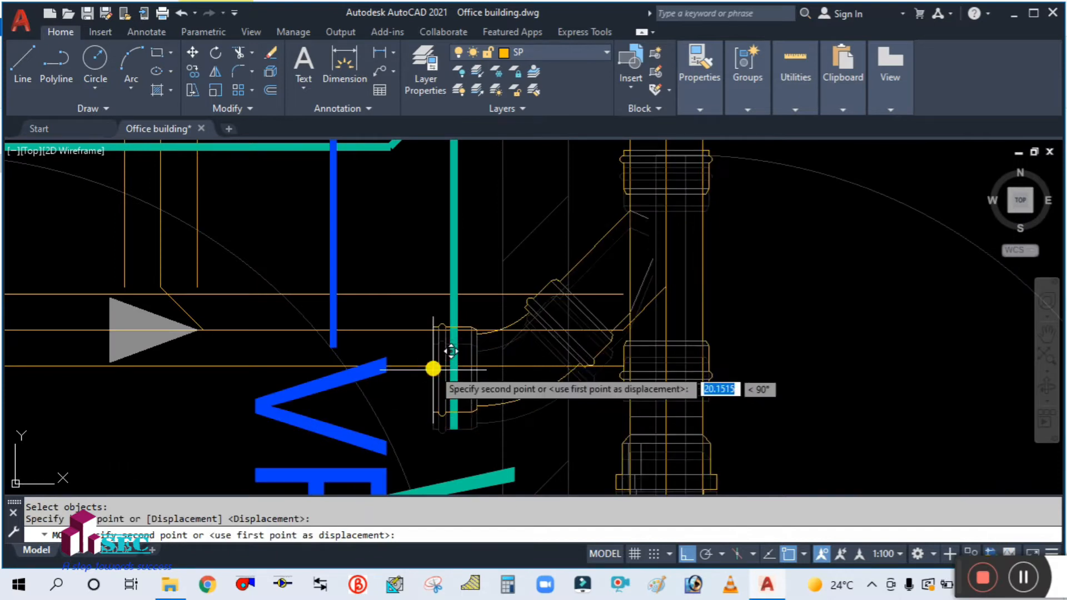
{"action": "left_click", "coordinate": [434, 332]}
{"action": "scroll", "coordinate": [514, 381], "scroll_direction": "down", "scroll_amount": 3}
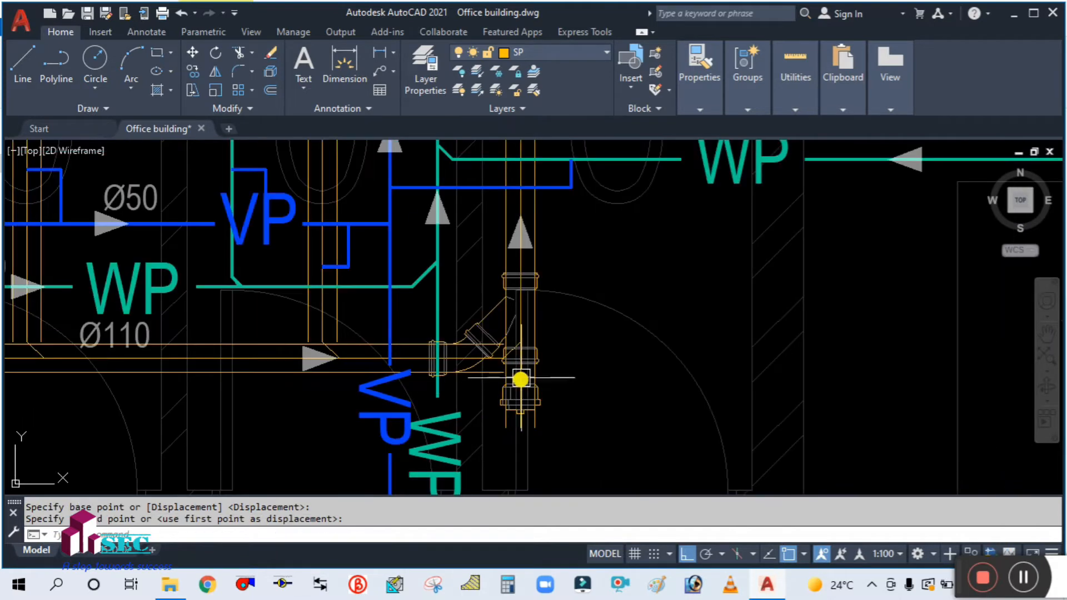
{"action": "middle_click_drag", "start_coordinate": [559, 362], "coordinate": [574, 383]}
{"action": "scroll", "coordinate": [558, 390], "scroll_direction": "up", "scroll_amount": 2}
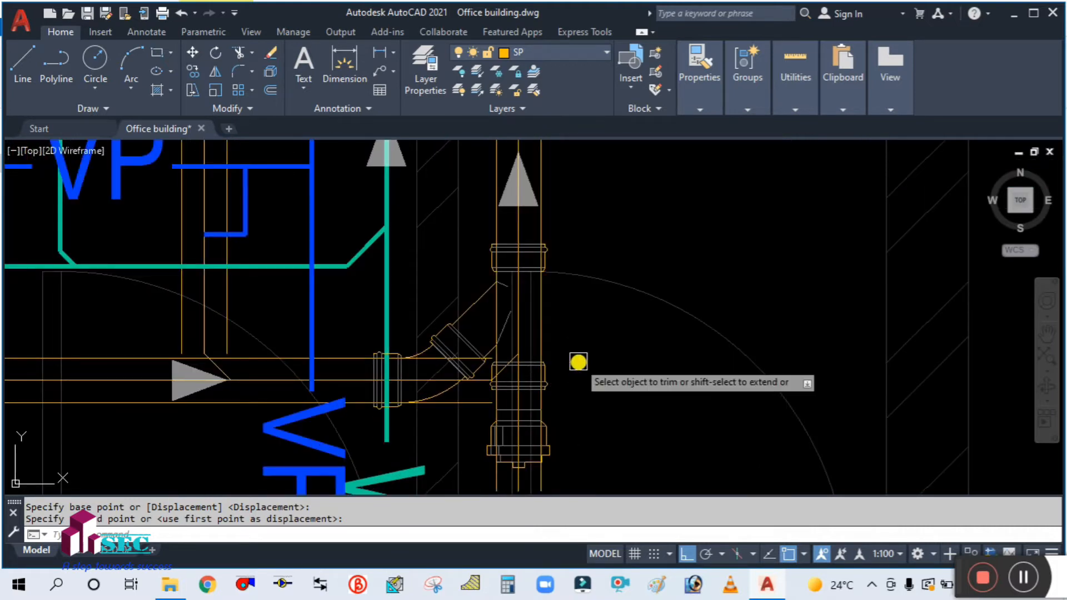
{"action": "type", "text": "tr"}
{"action": "key", "text": "Return"}
{"action": "scroll", "coordinate": [392, 384], "scroll_direction": "up", "scroll_amount": 5}
{"action": "left_click", "coordinate": [419, 376]}
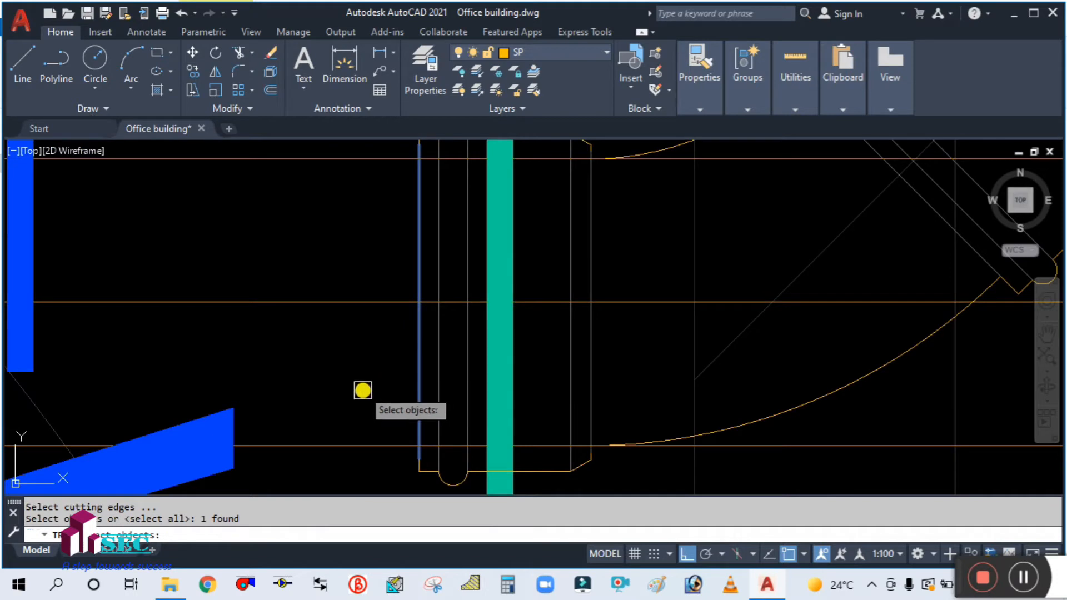
{"action": "scroll", "coordinate": [502, 316], "scroll_direction": "down", "scroll_amount": 3}
{"action": "scroll", "coordinate": [517, 244], "scroll_direction": "up", "scroll_amount": 6}
{"action": "scroll", "coordinate": [515, 223], "scroll_direction": "down", "scroll_amount": 4}
{"action": "key", "text": "Escape"}
{"action": "scroll", "coordinate": [516, 220], "scroll_direction": "up", "scroll_amount": 4}
{"action": "type", "text": "tr"}
{"action": "key", "text": "Return"}
{"action": "left_click", "coordinate": [507, 222]}
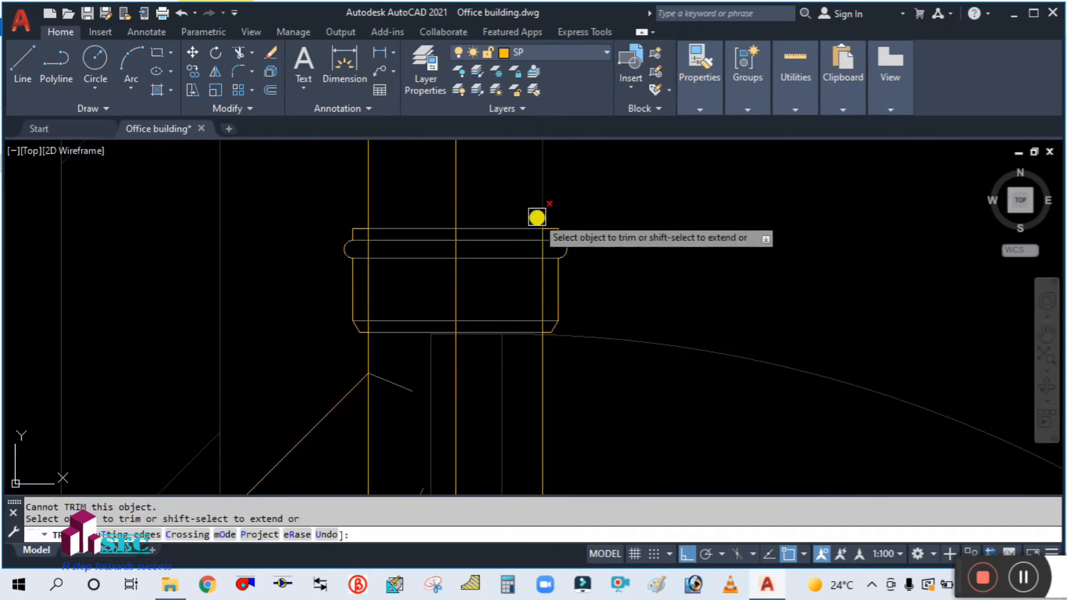
{"action": "key", "text": "Escape"}
{"action": "type", "text": "tr"}
{"action": "key", "text": "Return"}
{"action": "left_click", "coordinate": [504, 232]}
{"action": "key", "text": "Escape"}
Trim the SP pipe lines running through the copied wye and elbow with a fence, using the outer edges of their pipe sockets as cutting edges
{"action": "type", "text": "tr"}
{"action": "key", "text": "Return"}
{"action": "type", "text": "t"}
{"action": "key", "text": "Return"}
{"action": "left_click", "coordinate": [500, 228]}
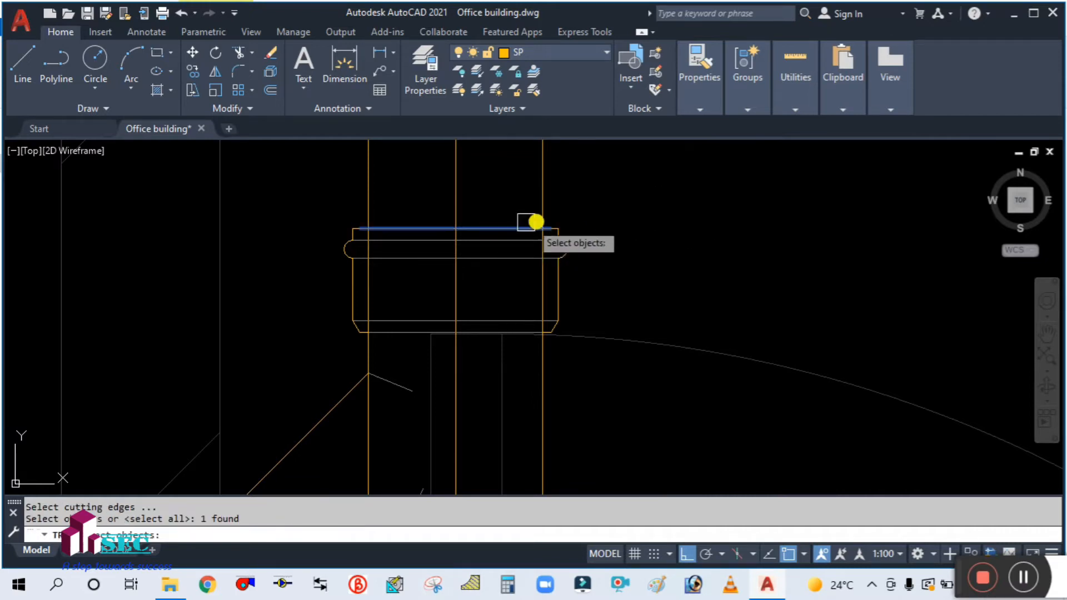
{"action": "scroll", "coordinate": [499, 246], "scroll_direction": "down", "scroll_amount": 5}
{"action": "scroll", "coordinate": [424, 352], "scroll_direction": "up", "scroll_amount": 4}
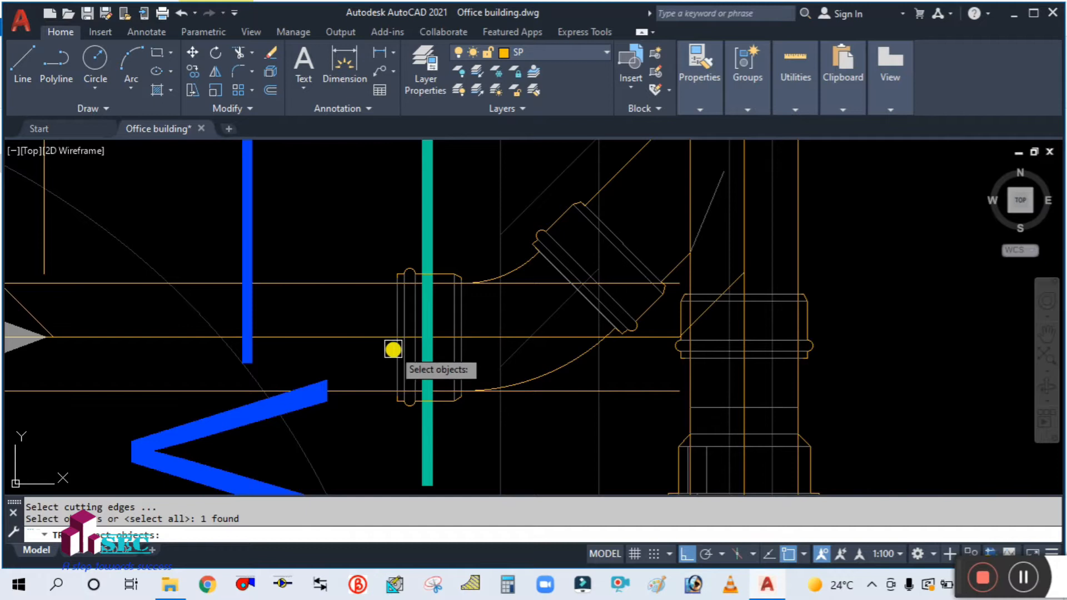
{"action": "scroll", "coordinate": [396, 346], "scroll_direction": "up", "scroll_amount": 3}
{"action": "left_click", "coordinate": [398, 344]}
{"action": "scroll", "coordinate": [398, 340], "scroll_direction": "down", "scroll_amount": 5}
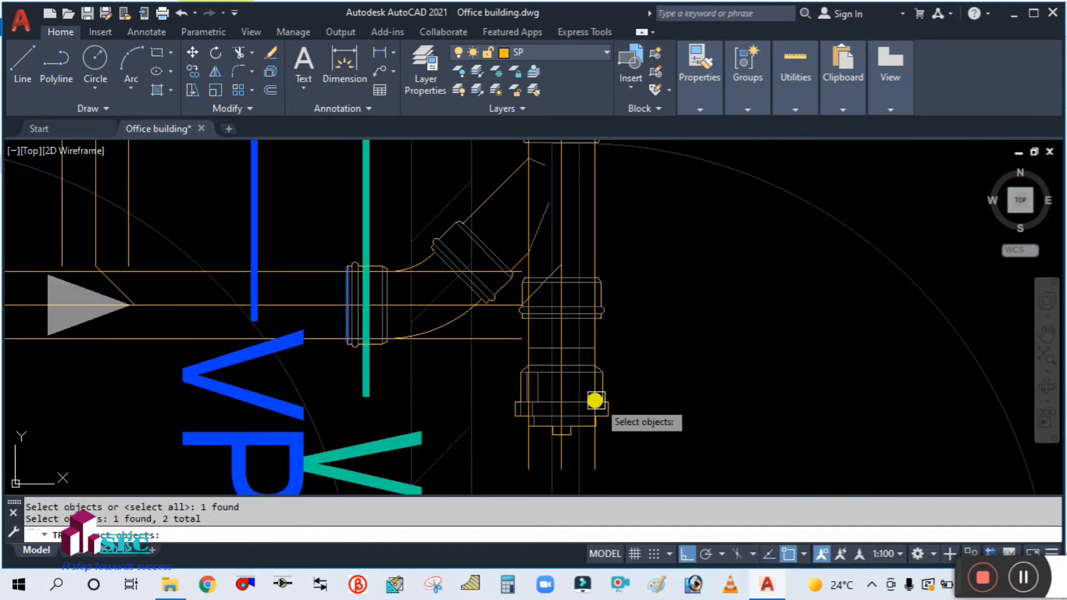
{"action": "scroll", "coordinate": [589, 392], "scroll_direction": "up", "scroll_amount": 2}
{"action": "scroll", "coordinate": [570, 278], "scroll_direction": "up", "scroll_amount": 5}
{"action": "left_click", "coordinate": [579, 321]}
{"action": "scroll", "coordinate": [634, 348], "scroll_direction": "down", "scroll_amount": 5}
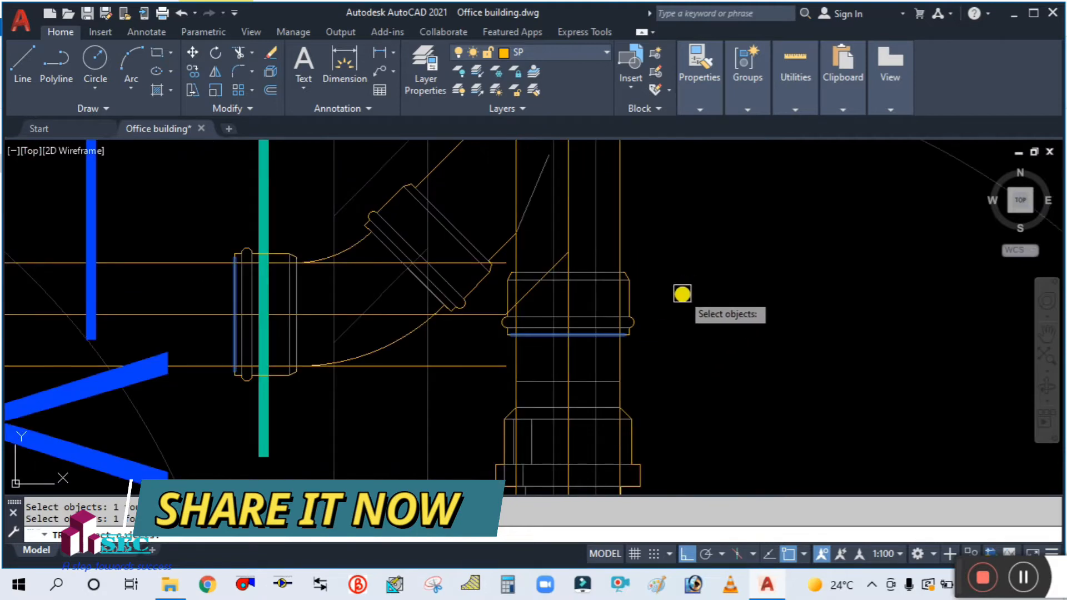
{"action": "scroll", "coordinate": [682, 293], "scroll_direction": "down", "scroll_amount": 3}
{"action": "type", "text": "f"}
{"action": "key", "text": "Return"}
{"action": "left_click", "coordinate": [695, 239]}
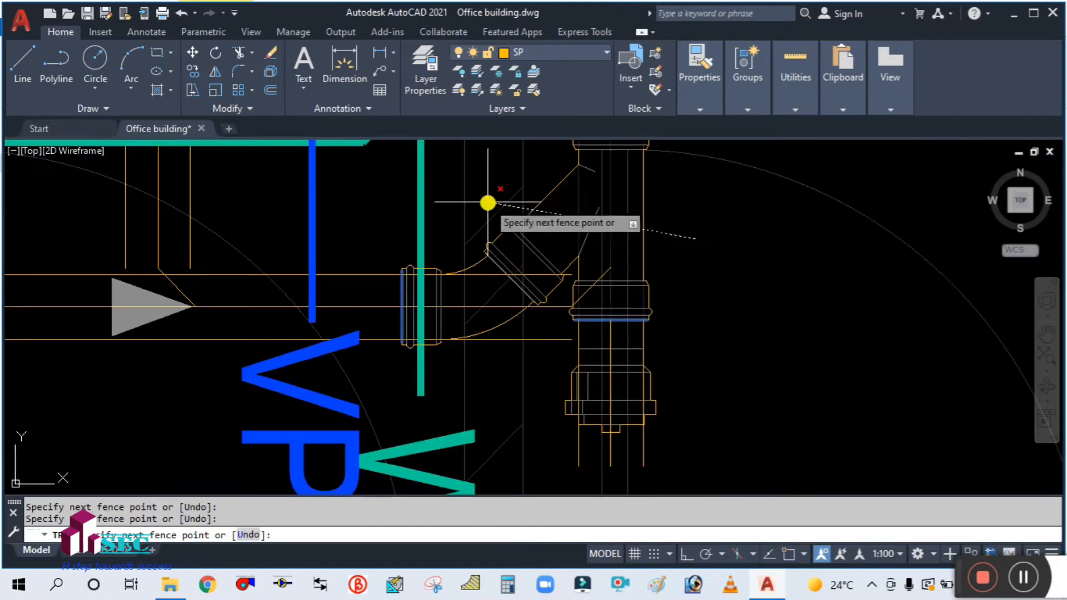
{"action": "left_click", "coordinate": [488, 203]}
{"action": "left_click", "coordinate": [495, 381]}
{"action": "left_click", "coordinate": [494, 222]}
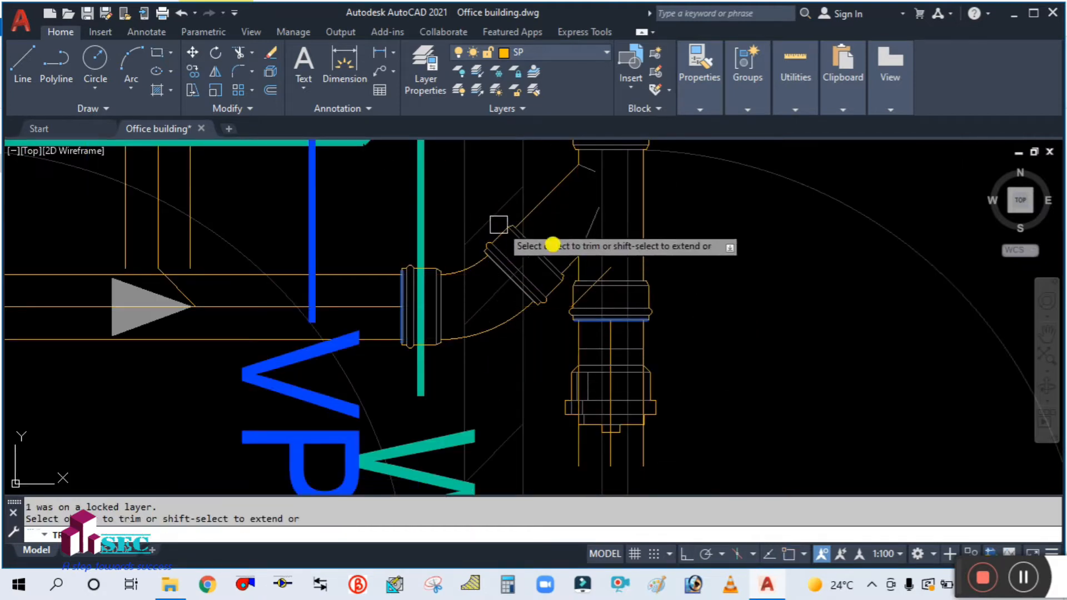
{"action": "key", "text": "Escape"}
Erase the leftover diagonal centerline segment inside the copied wye fitting
{"action": "scroll", "coordinate": [606, 270], "scroll_direction": "up", "scroll_amount": 2}
{"action": "left_click", "coordinate": [615, 259]}
{"action": "key", "text": "Delete"}
{"action": "scroll", "coordinate": [462, 322], "scroll_direction": "down", "scroll_amount": 3}
{"action": "scroll", "coordinate": [536, 337], "scroll_direction": "down", "scroll_amount": 3}
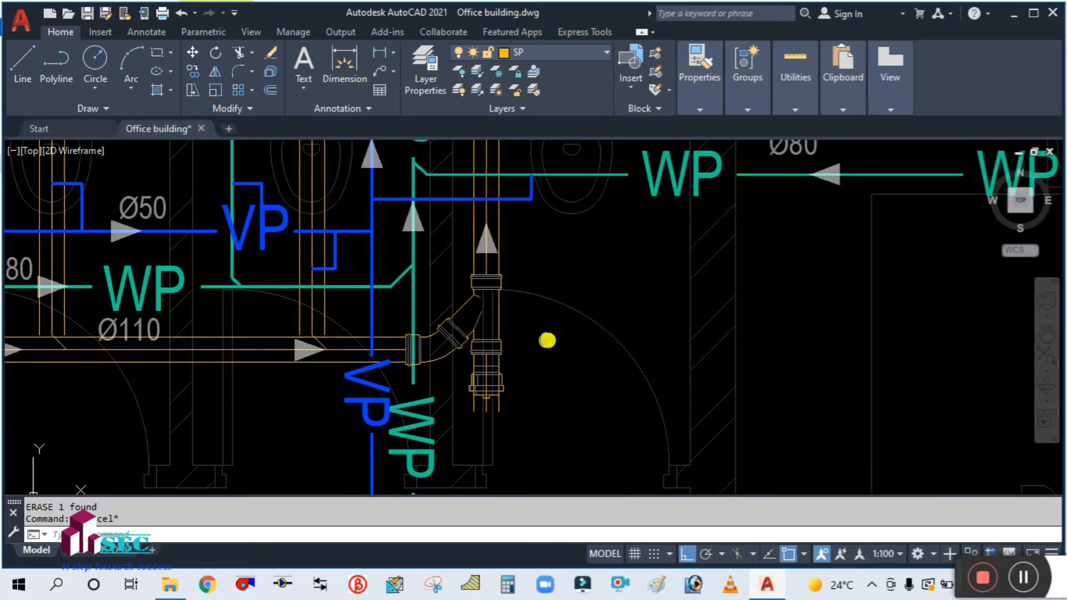
Trim the three SP pipe lines running through the end cap with a fence, using the cap's upper horizontal edge as cutting edge
{"action": "scroll", "coordinate": [525, 390], "scroll_direction": "up", "scroll_amount": 4}
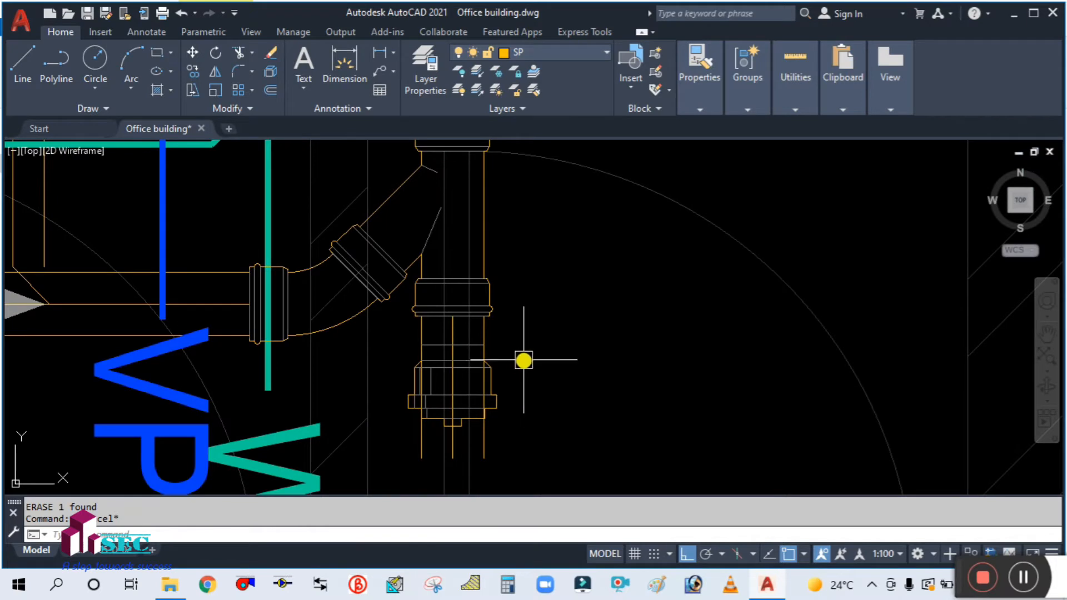
{"action": "middle_click_drag", "start_coordinate": [512, 418], "coordinate": [571, 384]}
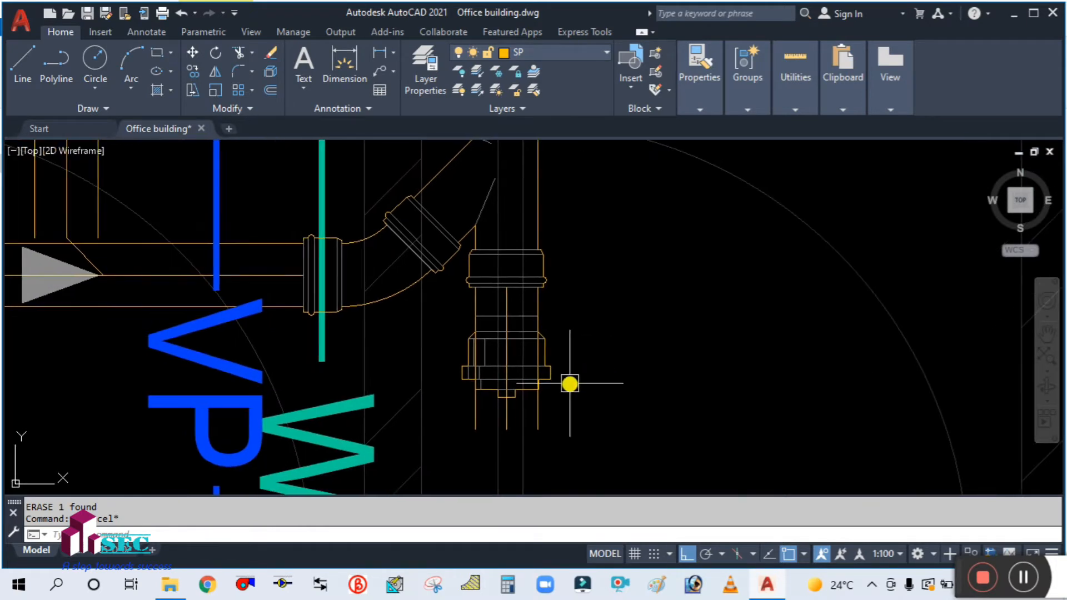
{"action": "key", "text": "Return"}
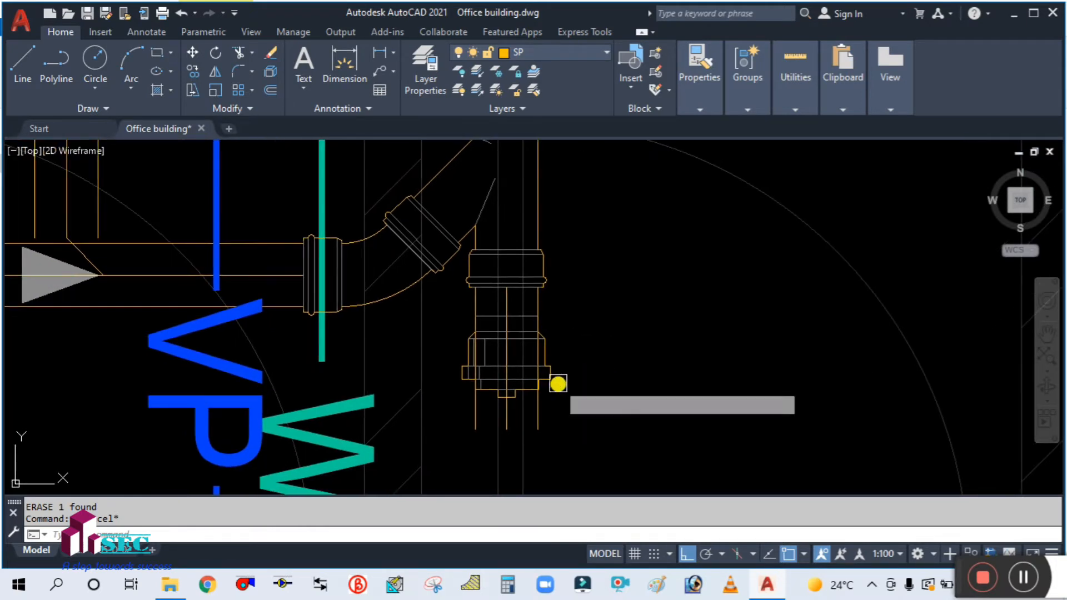
{"action": "scroll", "coordinate": [539, 339], "scroll_direction": "up", "scroll_amount": 3}
{"action": "left_click", "coordinate": [502, 288]}
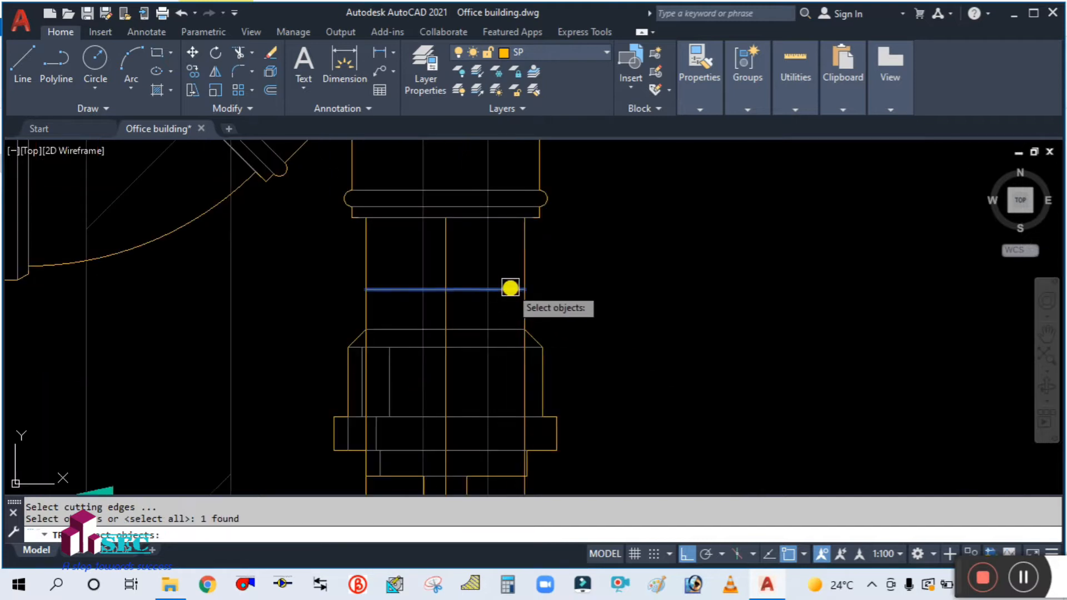
{"action": "scroll", "coordinate": [525, 290], "scroll_direction": "down", "scroll_amount": 4}
{"action": "key", "text": "Return"}
{"action": "left_click", "coordinate": [580, 316]}
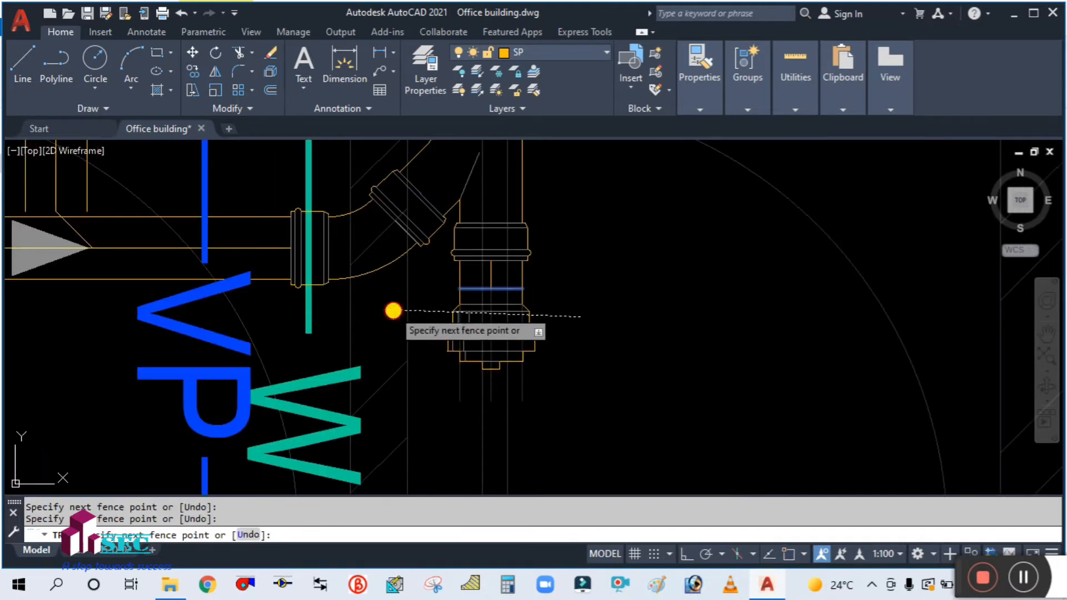
{"action": "key", "text": "Escape"}
{"action": "scroll", "coordinate": [534, 356], "scroll_direction": "down", "scroll_amount": 2}
{"action": "scroll", "coordinate": [632, 367], "scroll_direction": "up", "scroll_amount": 1}
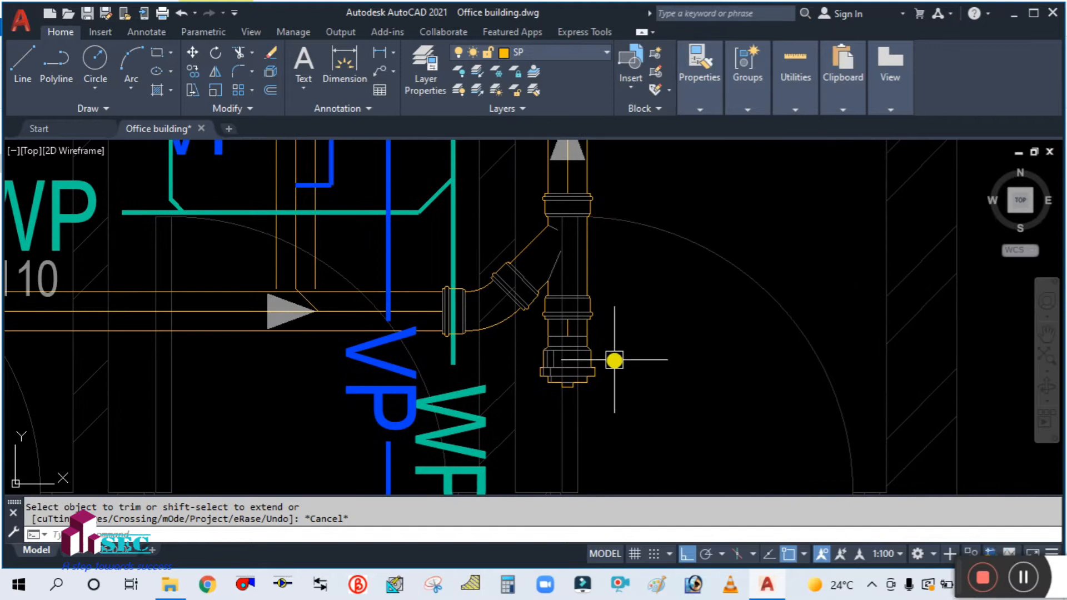
Match the dashed SP centerline properties from the finished toilets onto the horizontal main, nearest branch and vertical pipe centerlines of the gents toilets
{"action": "type", "text": "ma"}
{"action": "key", "text": "Return"}
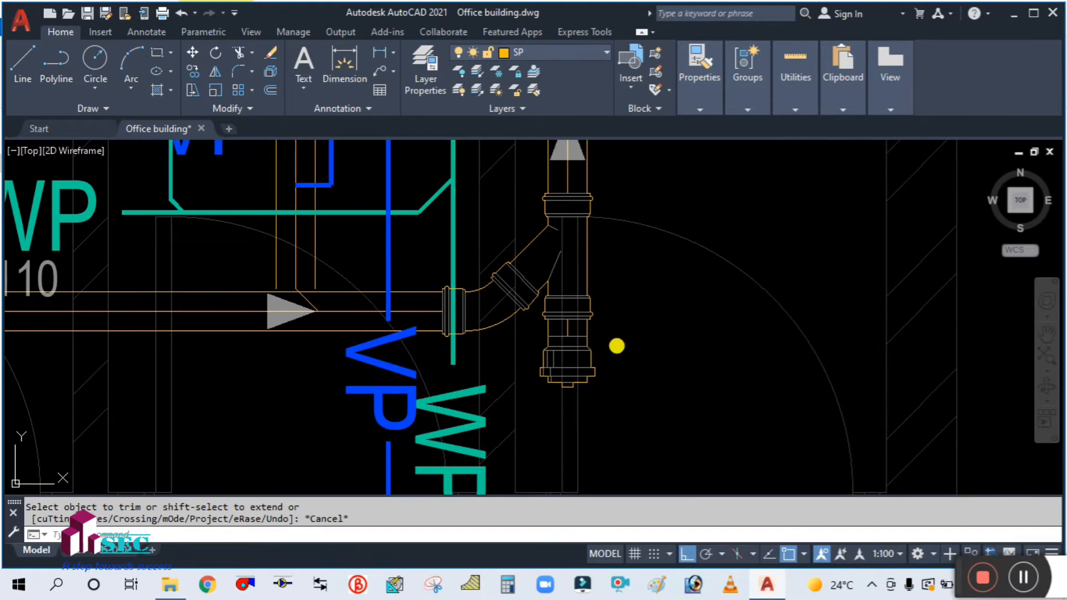
{"action": "scroll", "coordinate": [639, 346], "scroll_direction": "down", "scroll_amount": 4}
{"action": "scroll", "coordinate": [255, 334], "scroll_direction": "up", "scroll_amount": 6}
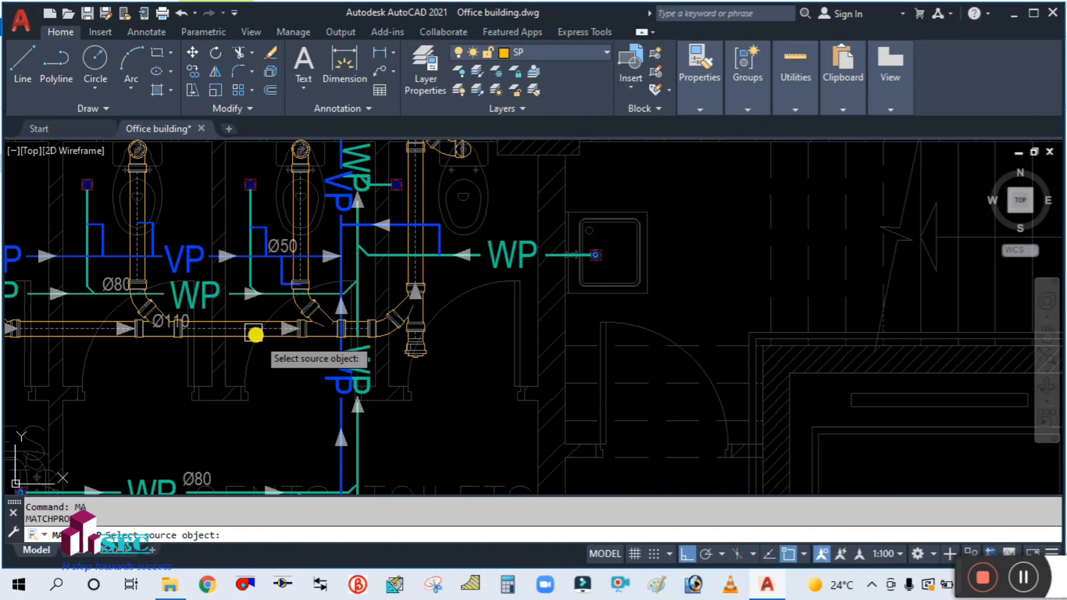
{"action": "left_click", "coordinate": [232, 332]}
{"action": "scroll", "coordinate": [231, 331], "scroll_direction": "down", "scroll_amount": 5}
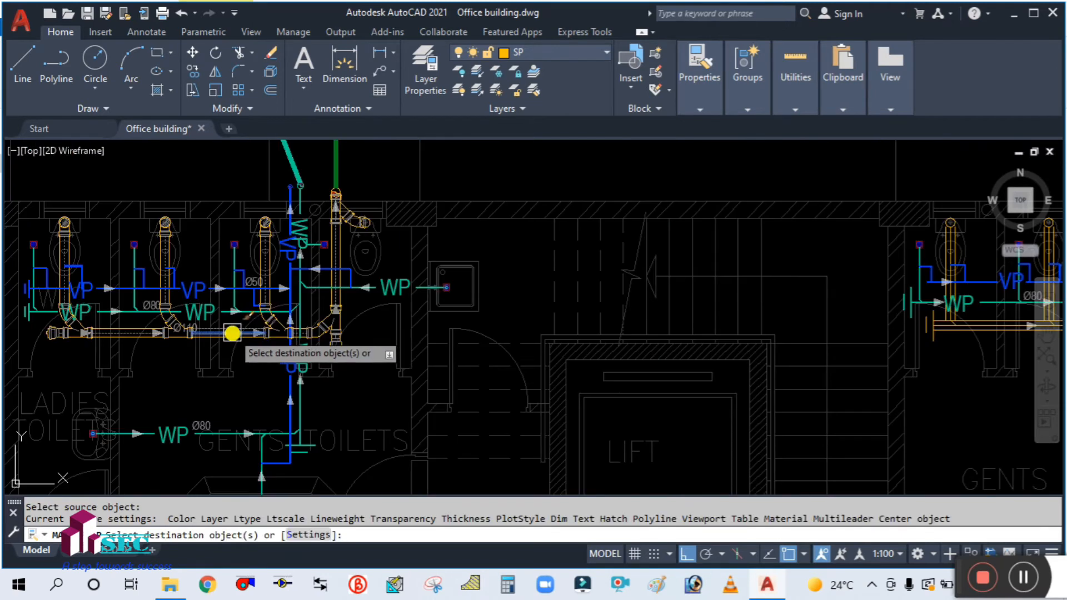
{"action": "scroll", "coordinate": [500, 350], "scroll_direction": "down", "scroll_amount": 3}
{"action": "scroll", "coordinate": [521, 351], "scroll_direction": "up", "scroll_amount": 8}
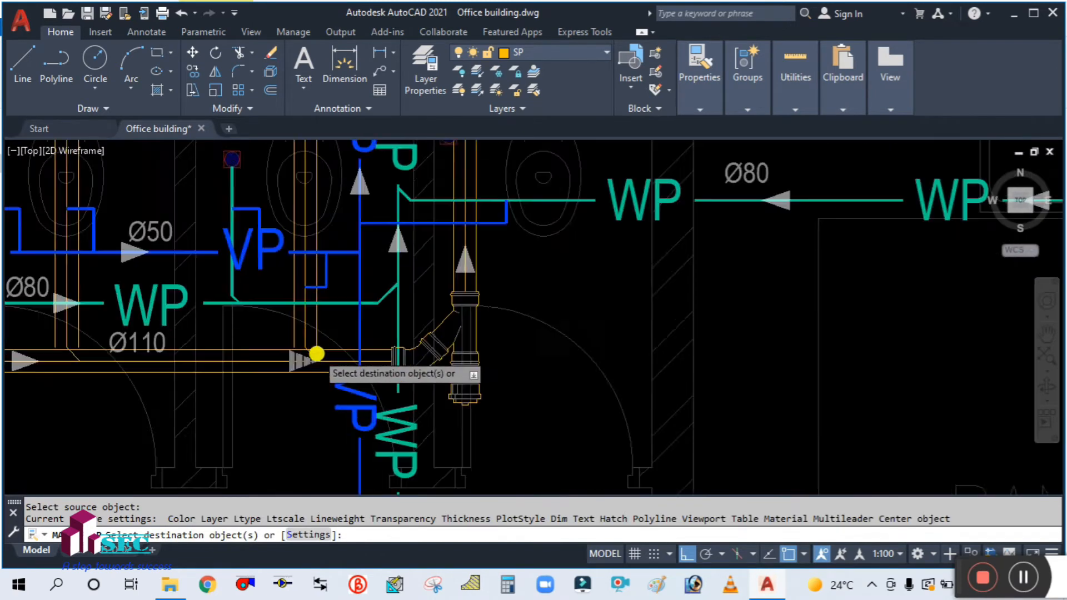
{"action": "left_click", "coordinate": [281, 312]}
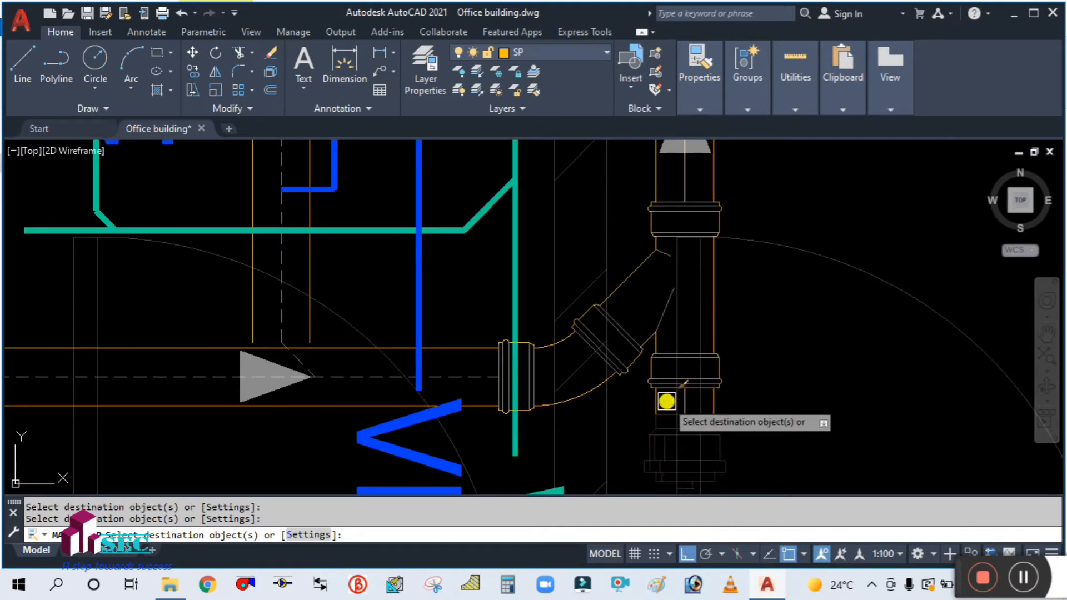
{"action": "scroll", "coordinate": [786, 369], "scroll_direction": "down", "scroll_amount": 4}
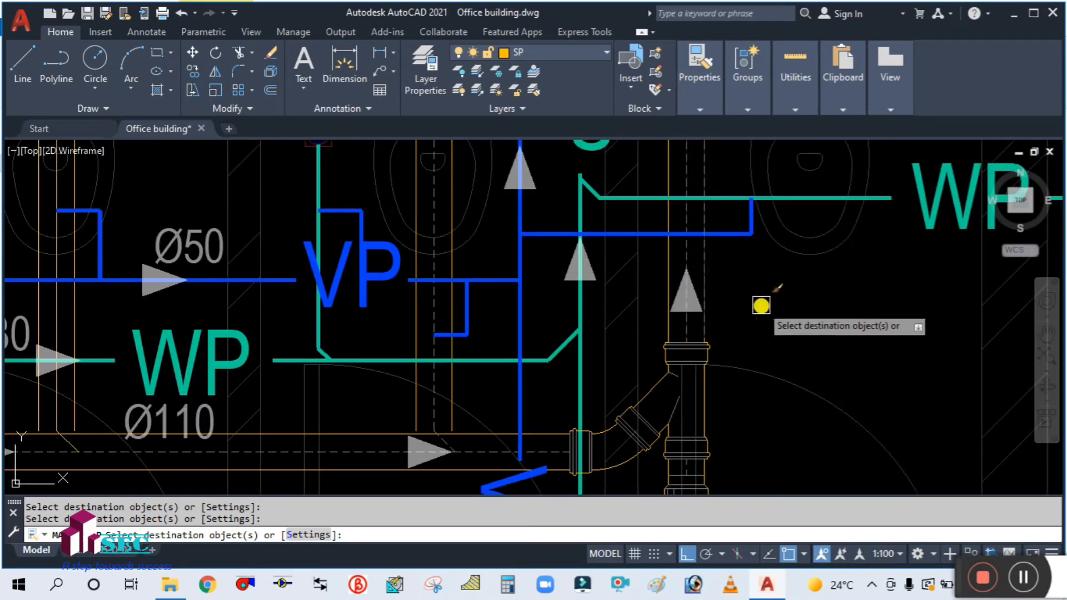
Match the same dashed centerline properties onto the remaining vertical SP branch centerlines of the gents toilets
{"action": "scroll", "coordinate": [759, 305], "scroll_direction": "down", "scroll_amount": 3}
{"action": "scroll", "coordinate": [485, 315], "scroll_direction": "up", "scroll_amount": 5}
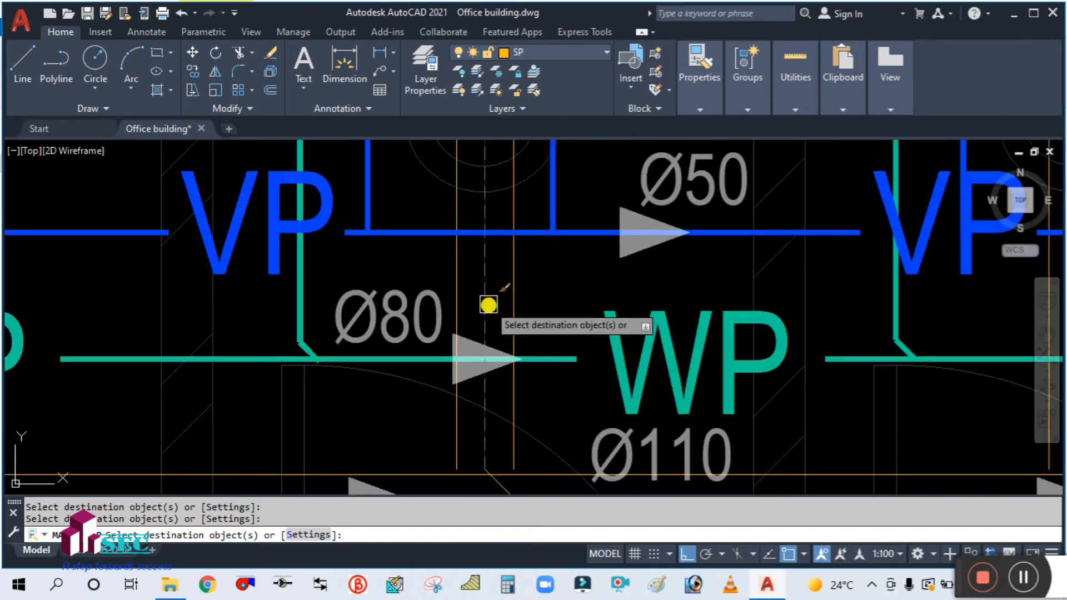
{"action": "scroll", "coordinate": [552, 305], "scroll_direction": "down", "scroll_amount": 4}
{"action": "scroll", "coordinate": [290, 297], "scroll_direction": "up", "scroll_amount": 2}
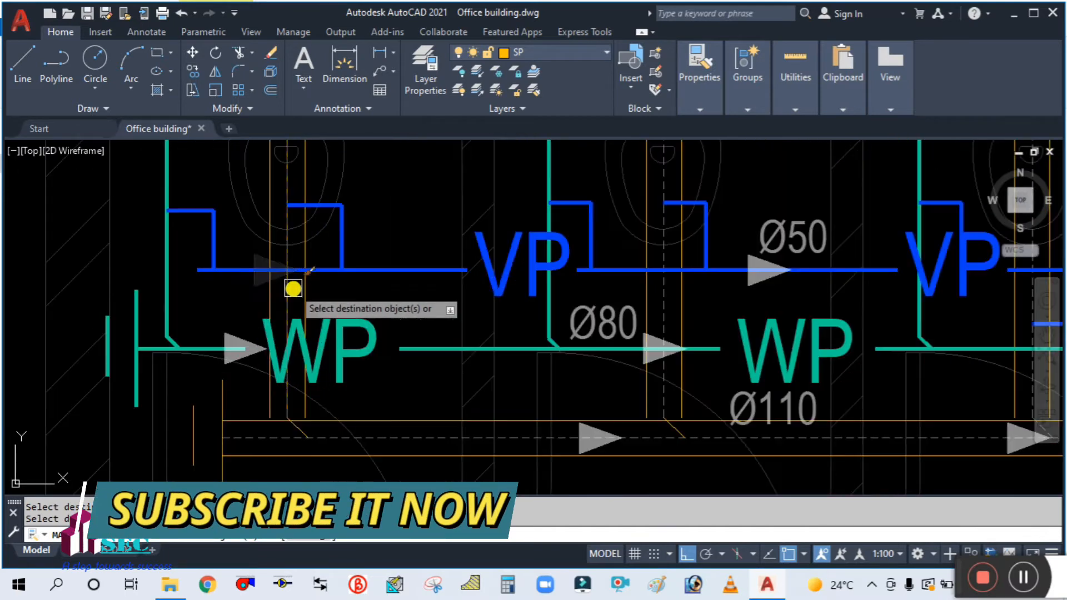
{"action": "scroll", "coordinate": [282, 300], "scroll_direction": "down", "scroll_amount": 5}
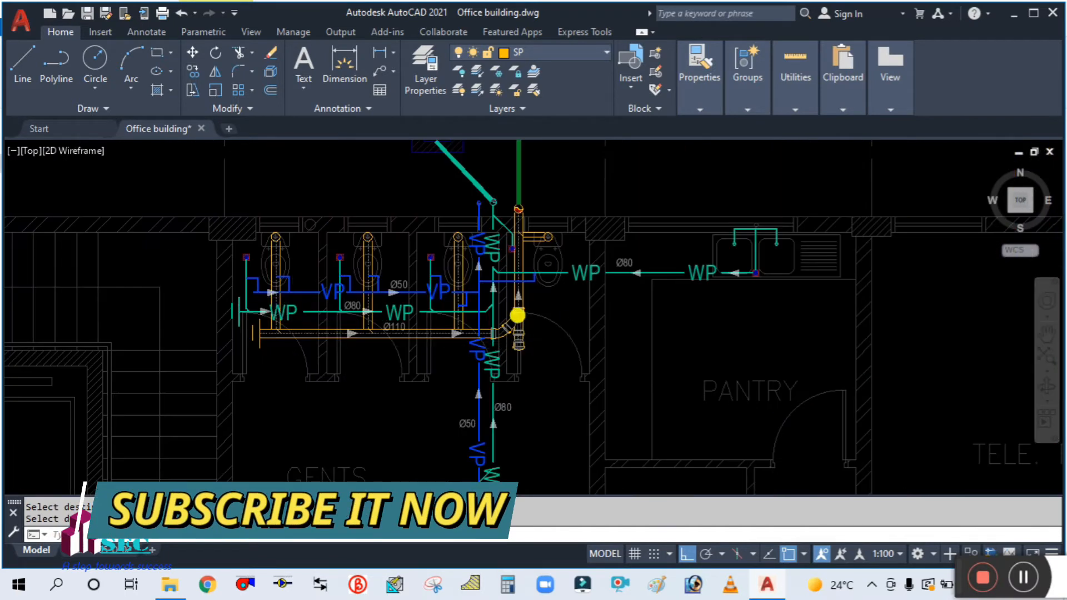
{"action": "scroll", "coordinate": [517, 315], "scroll_direction": "up", "scroll_amount": 3}
{"action": "scroll", "coordinate": [539, 339], "scroll_direction": "up", "scroll_amount": 2}
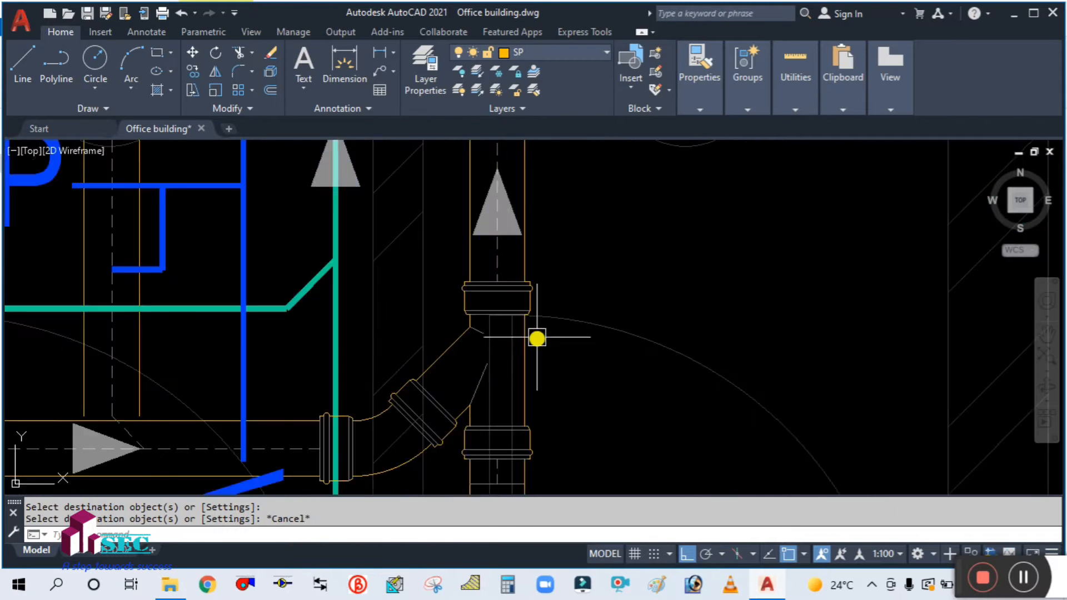
{"action": "scroll", "coordinate": [547, 336], "scroll_direction": "down", "scroll_amount": 3}
{"action": "scroll", "coordinate": [572, 312], "scroll_direction": "up", "scroll_amount": 2}
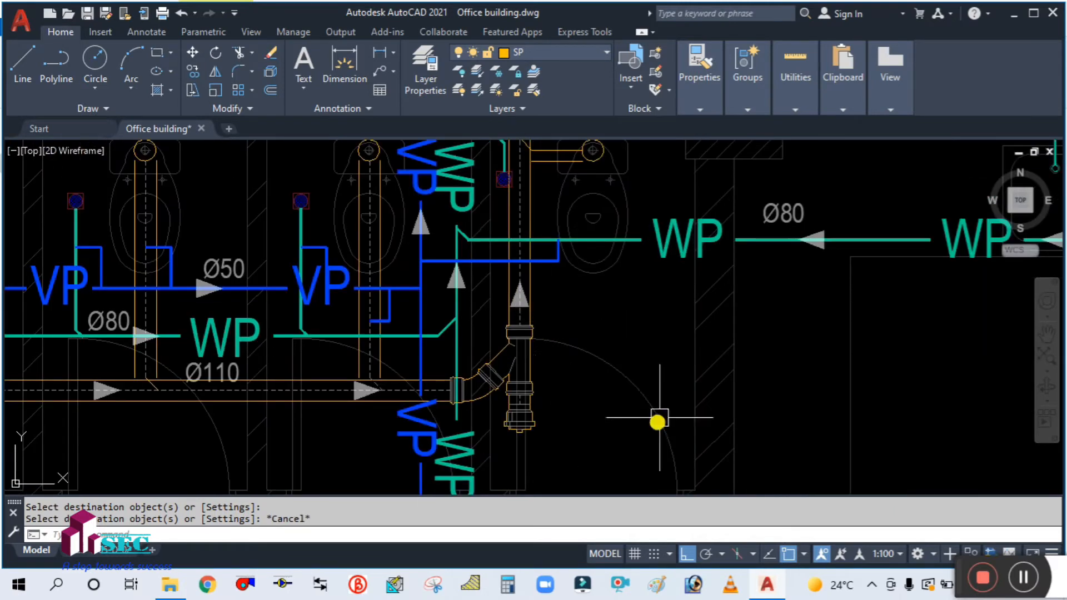
Copy the branch wye and elbow from the finished toilets, based at the elbow socket's centre, onto the centerline of the gents toilets' rightmost cubicle branch
{"action": "scroll", "coordinate": [393, 427], "scroll_direction": "down", "scroll_amount": 5}
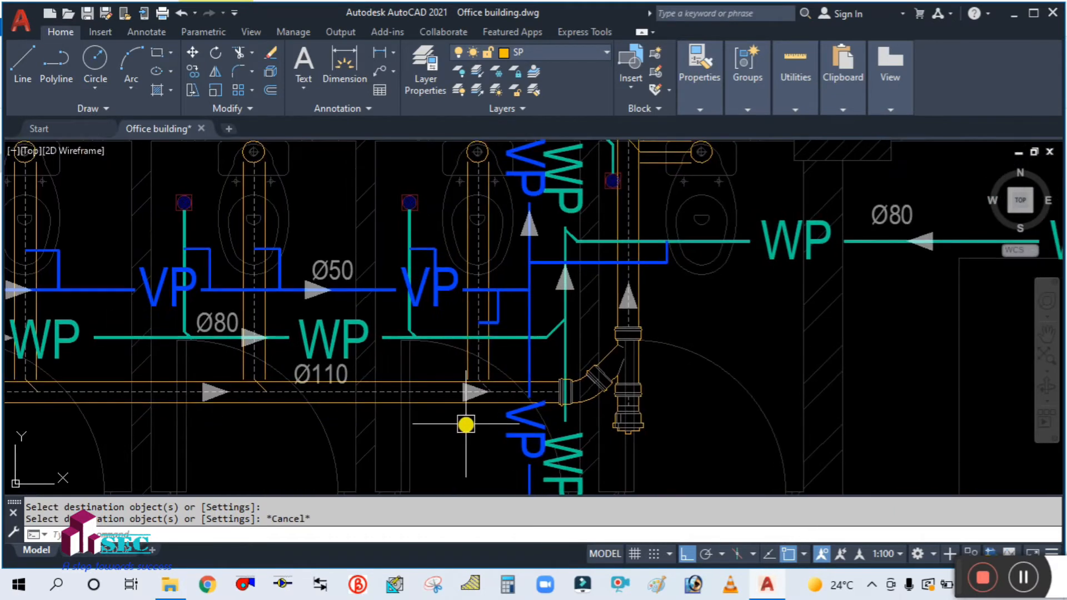
{"action": "scroll", "coordinate": [357, 419], "scroll_direction": "down", "scroll_amount": 3}
{"action": "scroll", "coordinate": [233, 410], "scroll_direction": "up", "scroll_amount": 4}
{"action": "scroll", "coordinate": [225, 398], "scroll_direction": "up", "scroll_amount": 3}
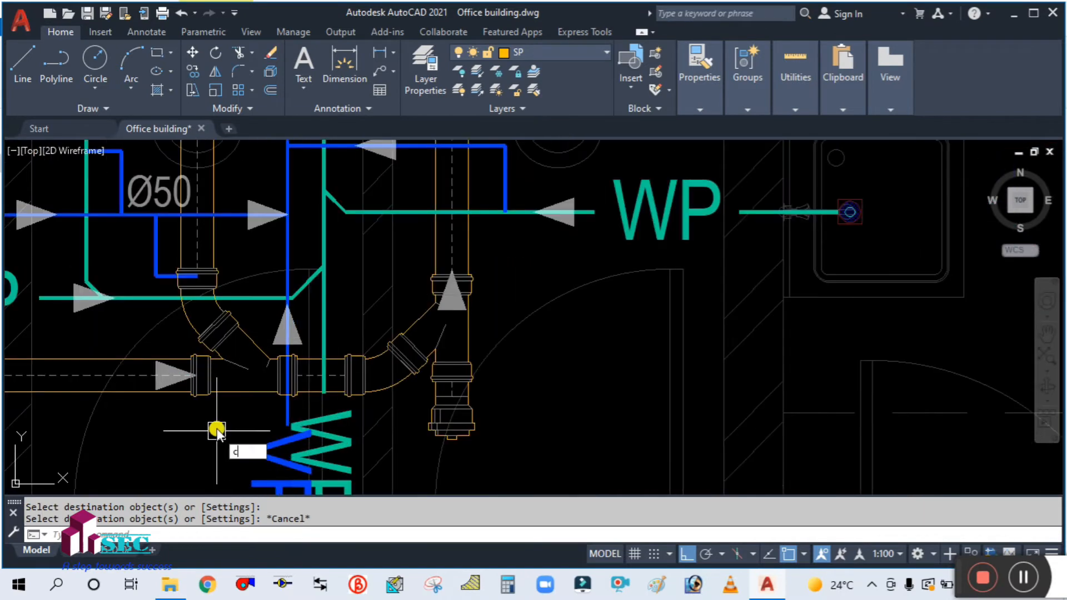
{"action": "type", "text": "o"}
{"action": "key", "text": "Return"}
{"action": "left_click", "coordinate": [229, 381]}
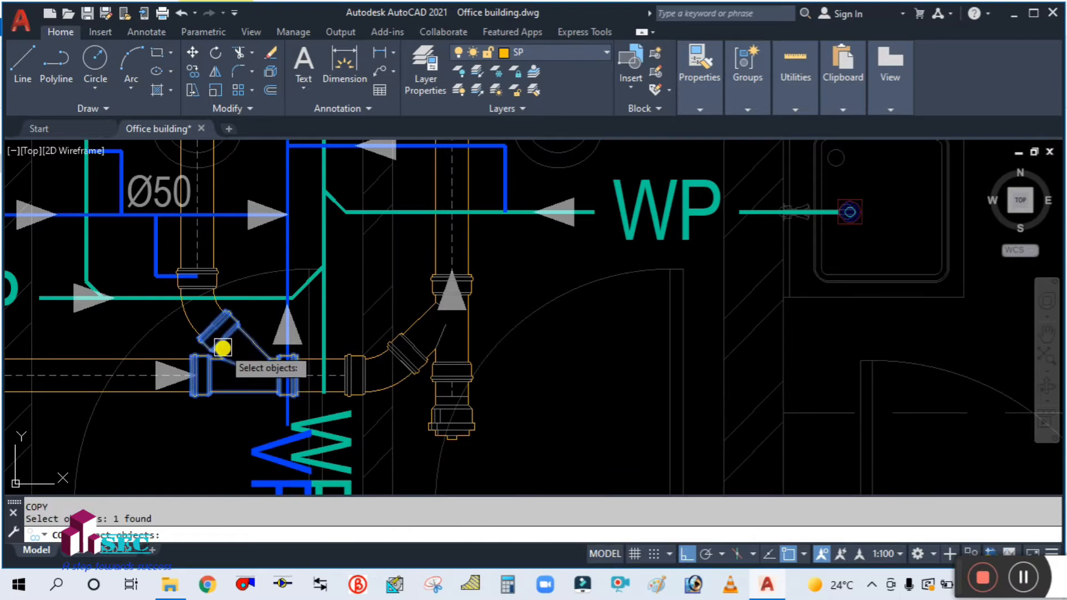
{"action": "left_click", "coordinate": [192, 320]}
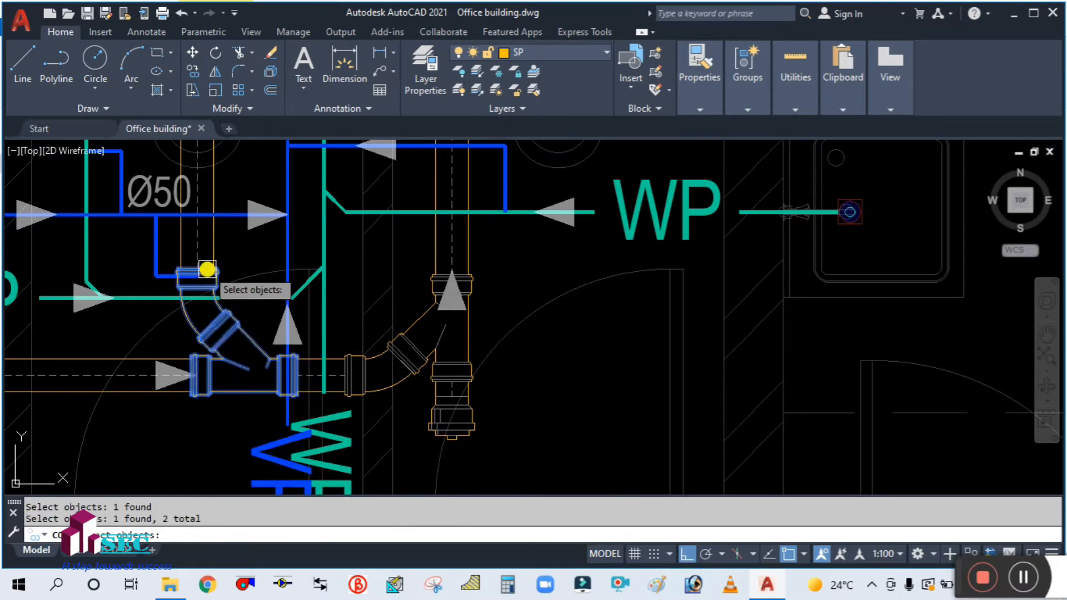
{"action": "key", "text": "Return"}
{"action": "scroll", "coordinate": [195, 273], "scroll_direction": "up", "scroll_amount": 4}
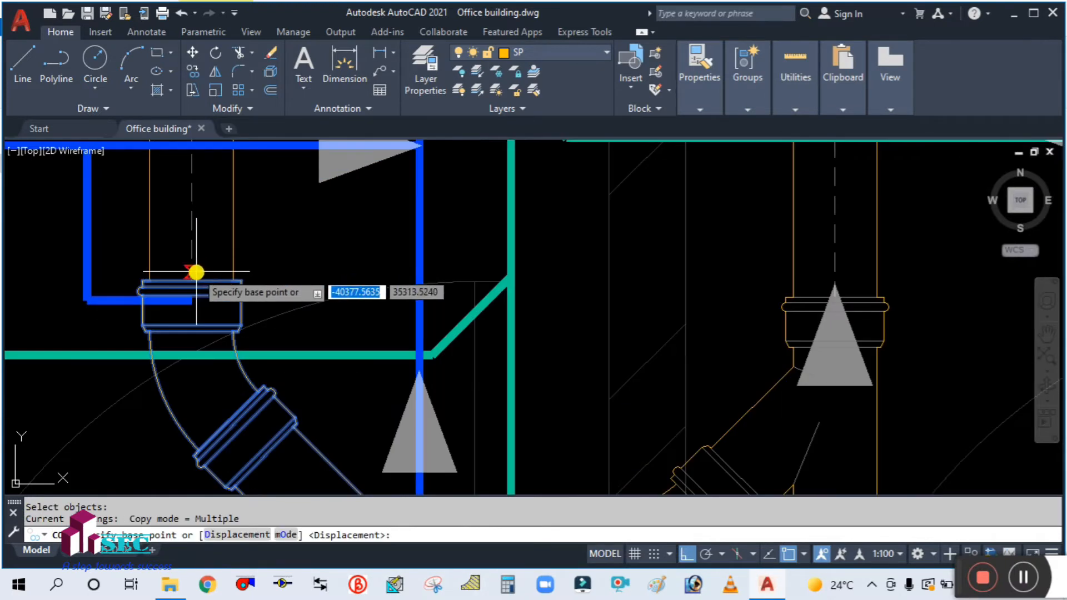
{"action": "left_click", "coordinate": [190, 275]}
{"action": "scroll", "coordinate": [190, 275], "scroll_direction": "down", "scroll_amount": 2}
{"action": "scroll", "coordinate": [189, 277], "scroll_direction": "down", "scroll_amount": 3}
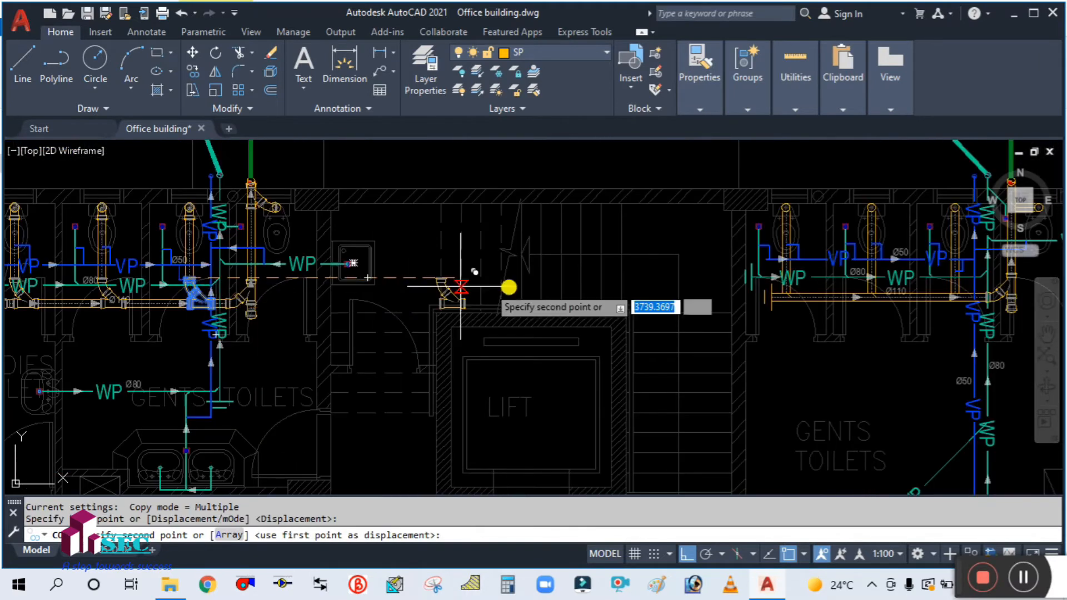
{"action": "middle_click_drag", "start_coordinate": [848, 300], "coordinate": [633, 325]}
{"action": "scroll", "coordinate": [678, 305], "scroll_direction": "up", "scroll_amount": 4}
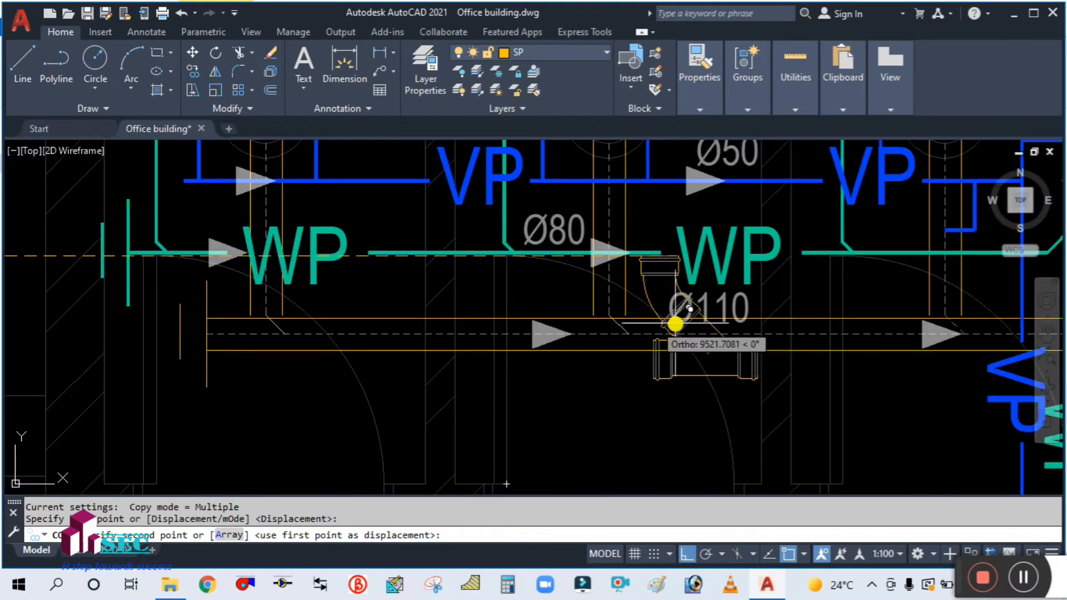
{"action": "scroll", "coordinate": [712, 321], "scroll_direction": "down", "scroll_amount": 4}
{"action": "scroll", "coordinate": [706, 318], "scroll_direction": "up", "scroll_amount": 4}
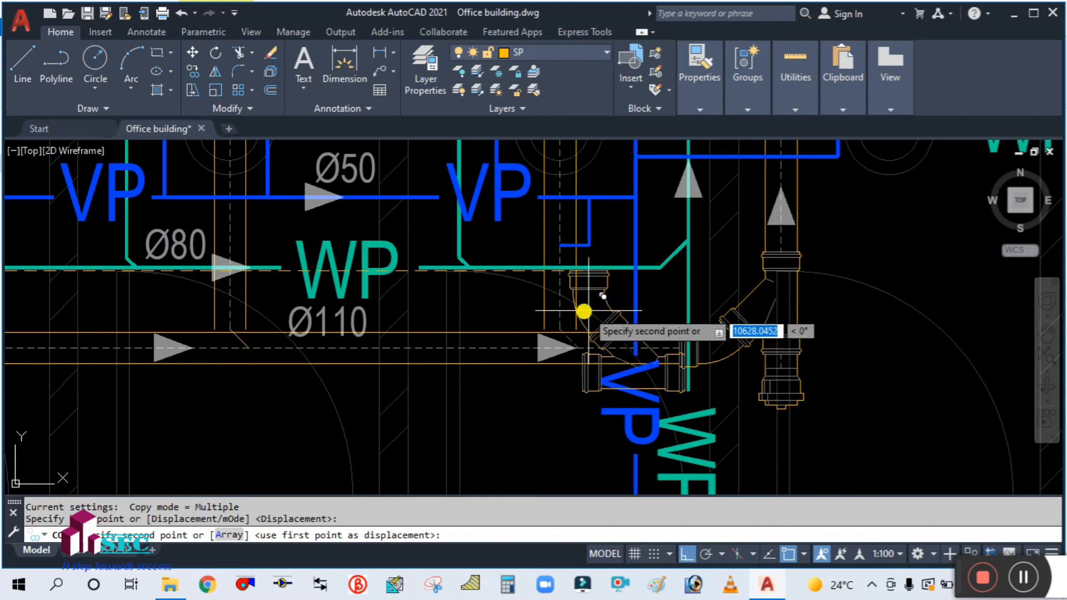
{"action": "scroll", "coordinate": [580, 303], "scroll_direction": "up", "scroll_amount": 3}
{"action": "scroll", "coordinate": [545, 214], "scroll_direction": "up", "scroll_amount": 2}
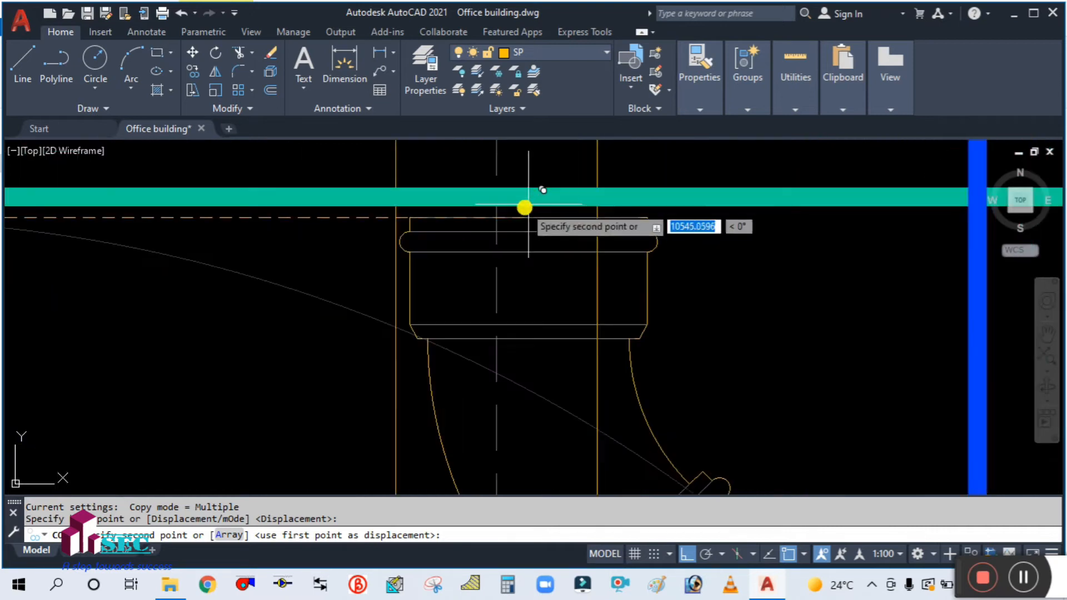
{"action": "left_click", "coordinate": [501, 220]}
{"action": "key", "text": "Escape"}
Move the copied wye and elbow vertically so the wye's socket centre sits on the horizontal SP main's centerline
{"action": "scroll", "coordinate": [494, 255], "scroll_direction": "down", "scroll_amount": 5}
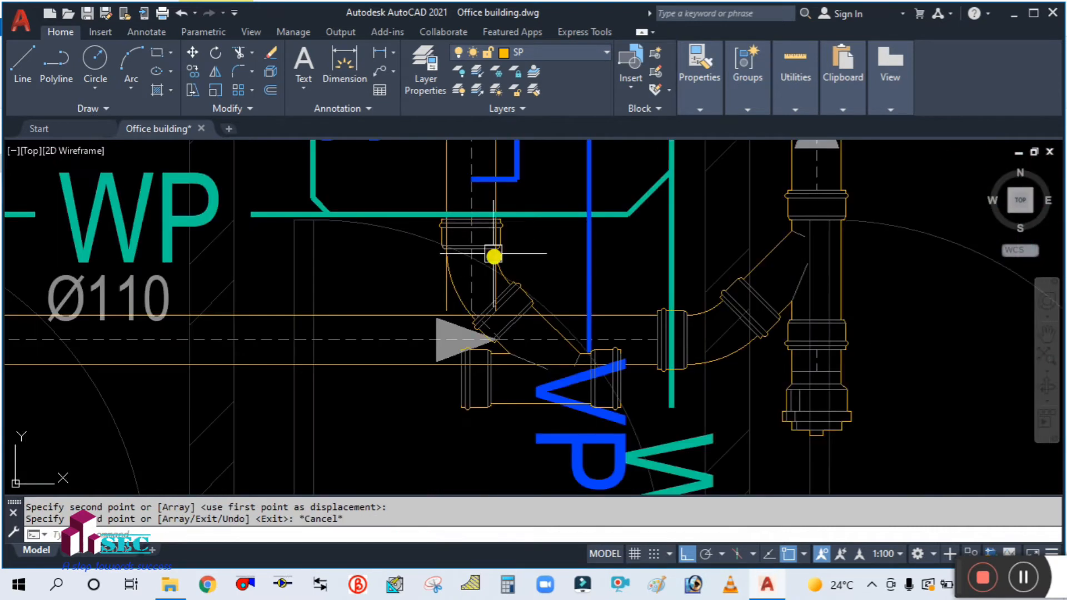
{"action": "key", "text": "Return"}
{"action": "left_click", "coordinate": [471, 396]}
{"action": "scroll", "coordinate": [472, 403], "scroll_direction": "up", "scroll_amount": 3}
{"action": "left_click", "coordinate": [371, 339]}
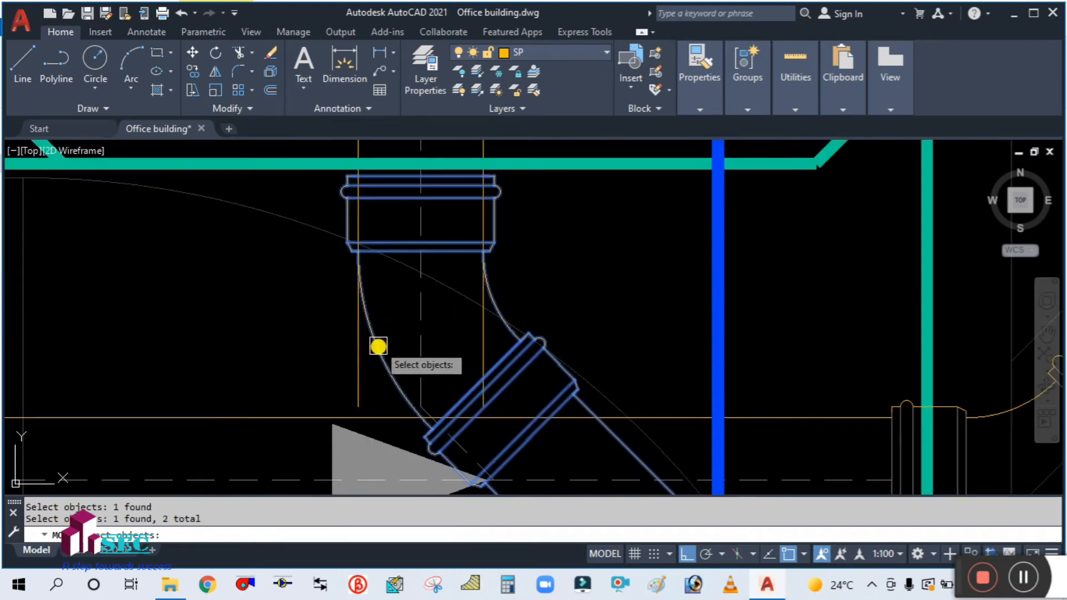
{"action": "scroll", "coordinate": [429, 377], "scroll_direction": "down", "scroll_amount": 3}
{"action": "scroll", "coordinate": [559, 442], "scroll_direction": "up", "scroll_amount": 3}
{"action": "scroll", "coordinate": [541, 351], "scroll_direction": "down", "scroll_amount": 3}
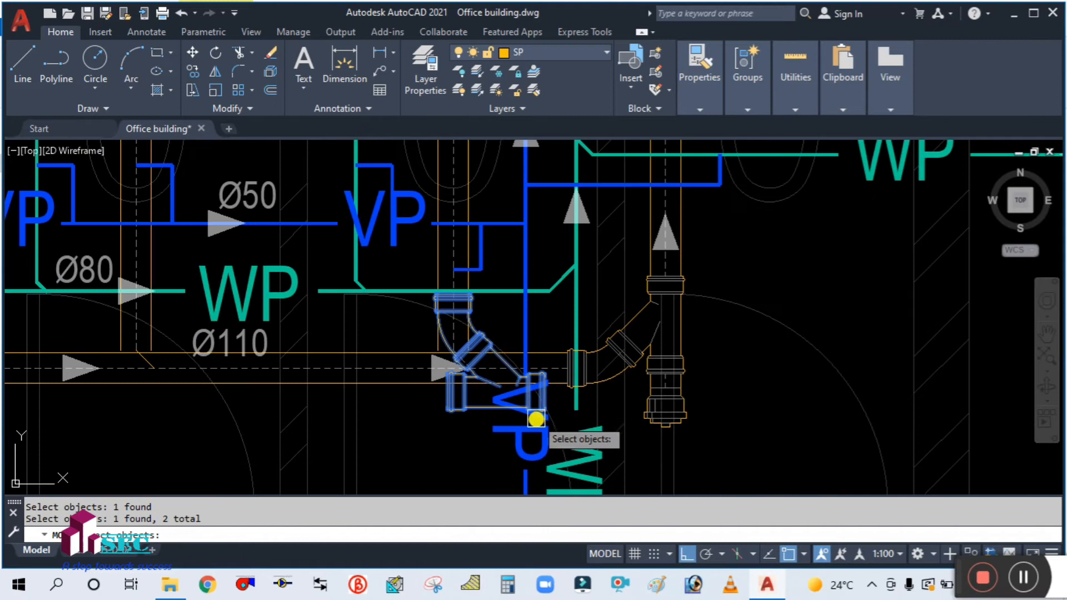
{"action": "scroll", "coordinate": [419, 388], "scroll_direction": "up", "scroll_amount": 3}
{"action": "key", "text": "Return"}
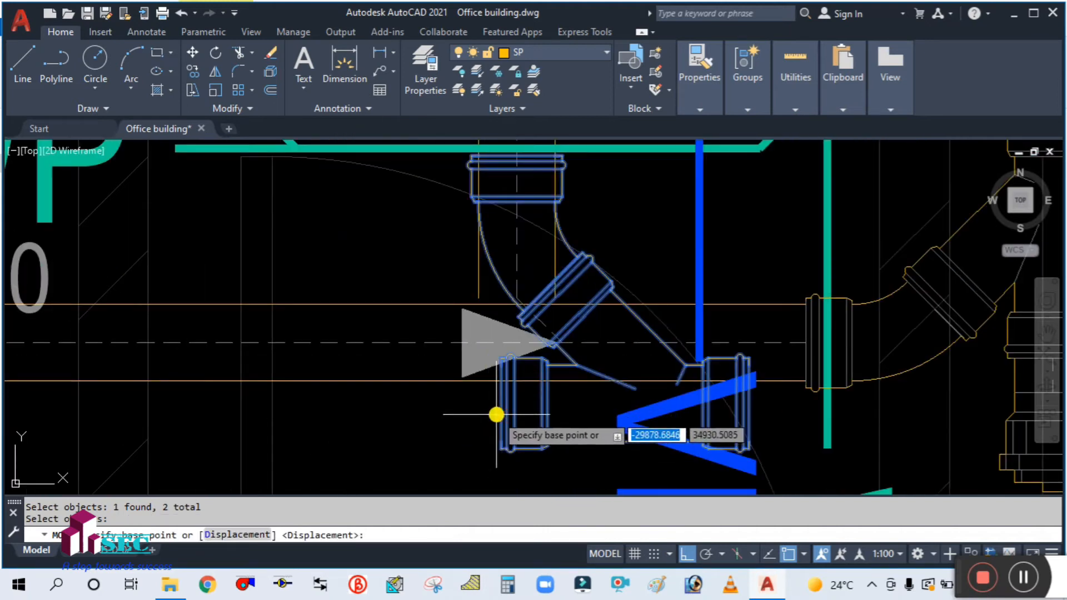
{"action": "left_click", "coordinate": [497, 403]}
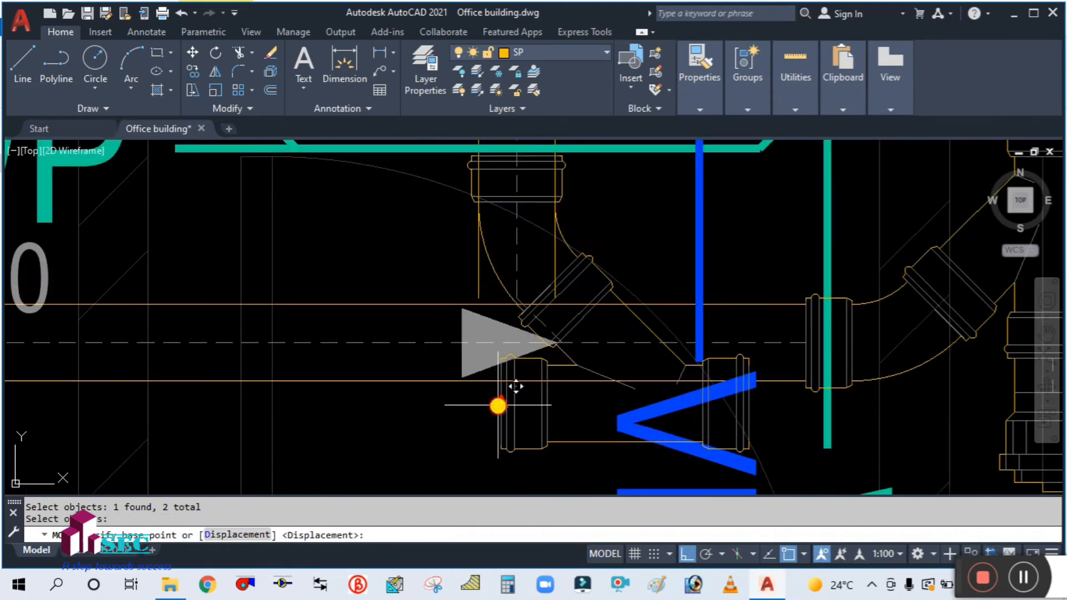
{"action": "left_click", "coordinate": [497, 341]}
Trim the branch and main pipe lines and centerlines inside the copied elbow and wye, using their socket end lines as cutting edges
{"action": "scroll", "coordinate": [459, 390], "scroll_direction": "down", "scroll_amount": 4}
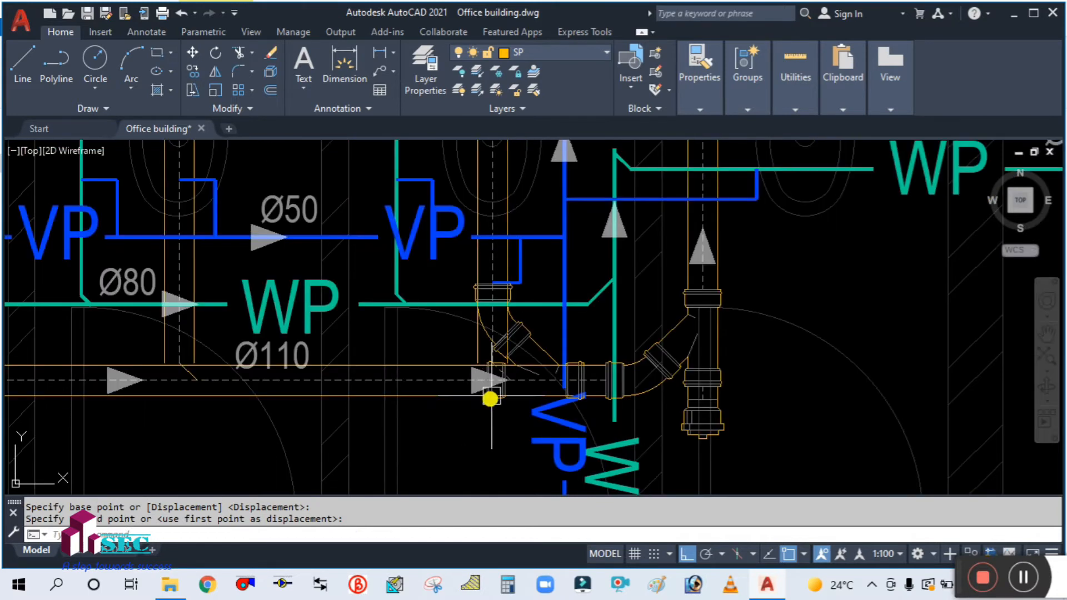
{"action": "scroll", "coordinate": [516, 333], "scroll_direction": "up", "scroll_amount": 4}
{"action": "type", "text": "tr"}
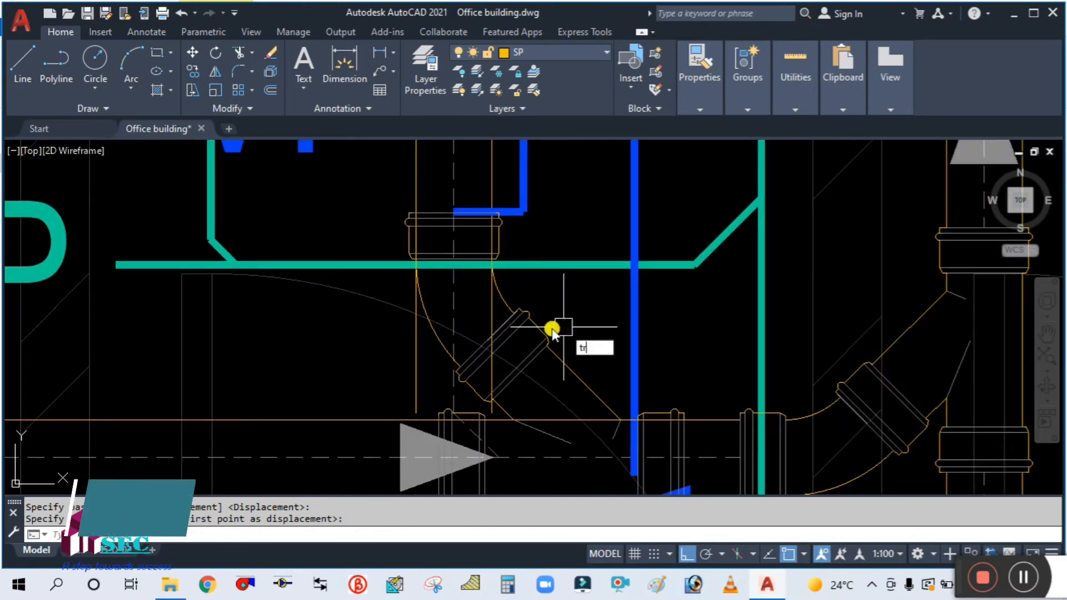
{"action": "key", "text": "Return"}
{"action": "scroll", "coordinate": [439, 209], "scroll_direction": "up", "scroll_amount": 4}
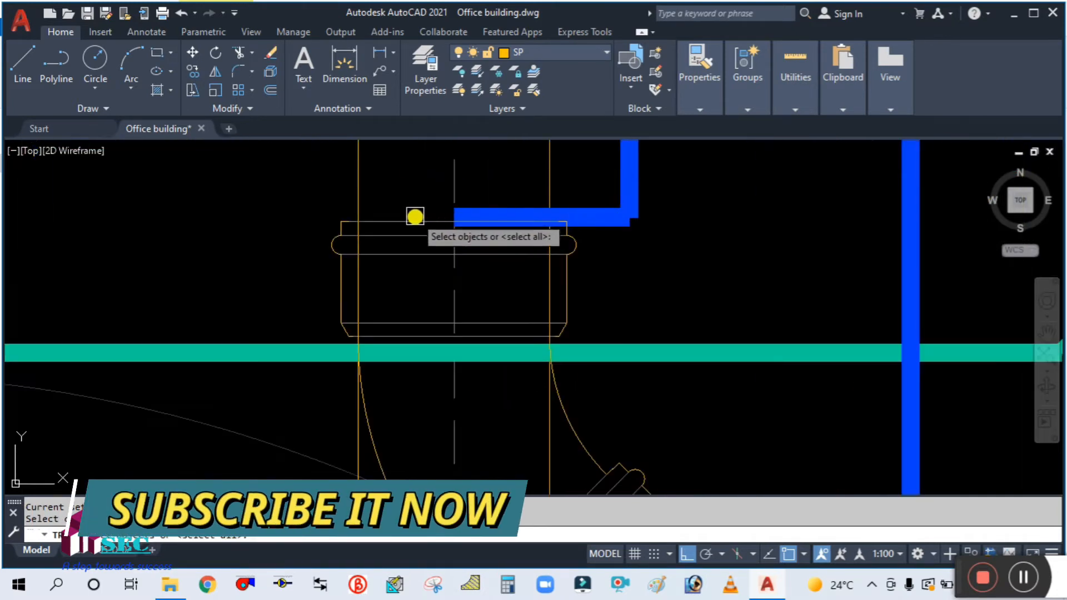
{"action": "left_click", "coordinate": [416, 218]}
{"action": "scroll", "coordinate": [419, 207], "scroll_direction": "down", "scroll_amount": 4}
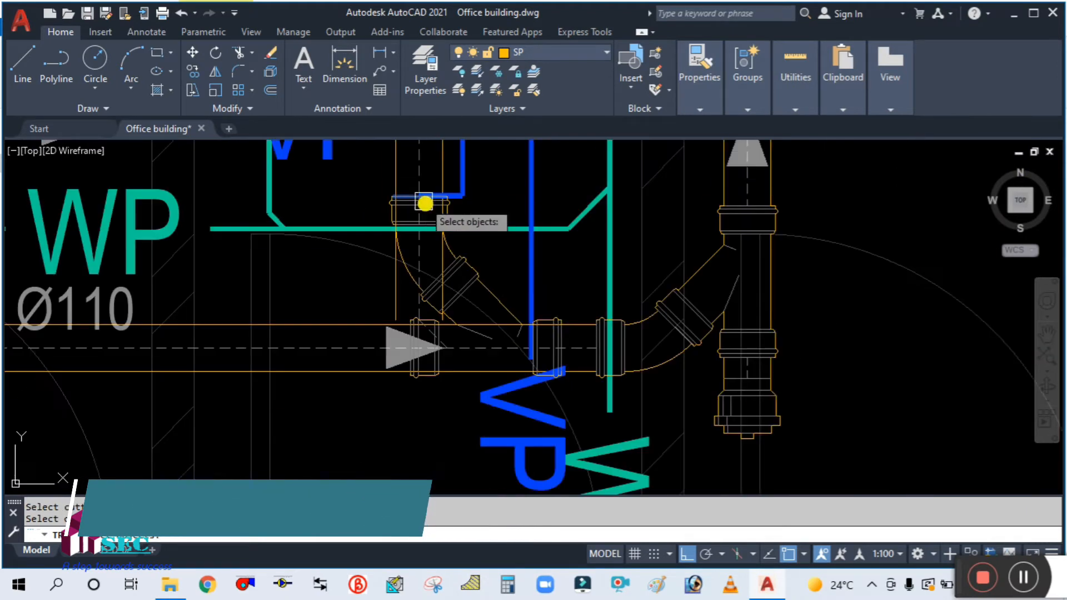
{"action": "scroll", "coordinate": [554, 324], "scroll_direction": "up", "scroll_amount": 5}
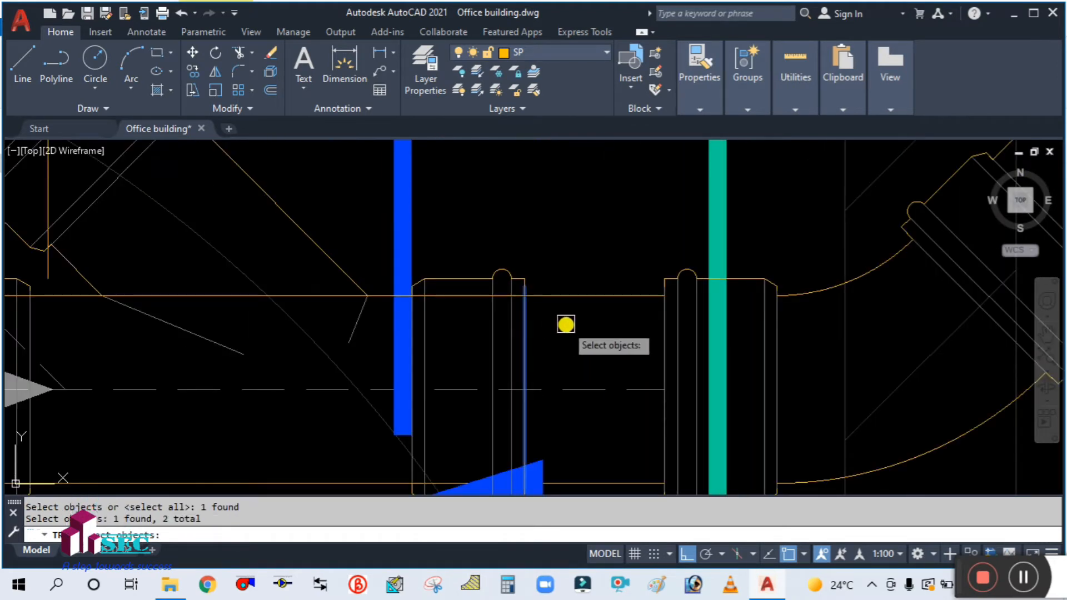
{"action": "scroll", "coordinate": [424, 341], "scroll_direction": "down", "scroll_amount": 3}
{"action": "scroll", "coordinate": [389, 357], "scroll_direction": "up", "scroll_amount": 5}
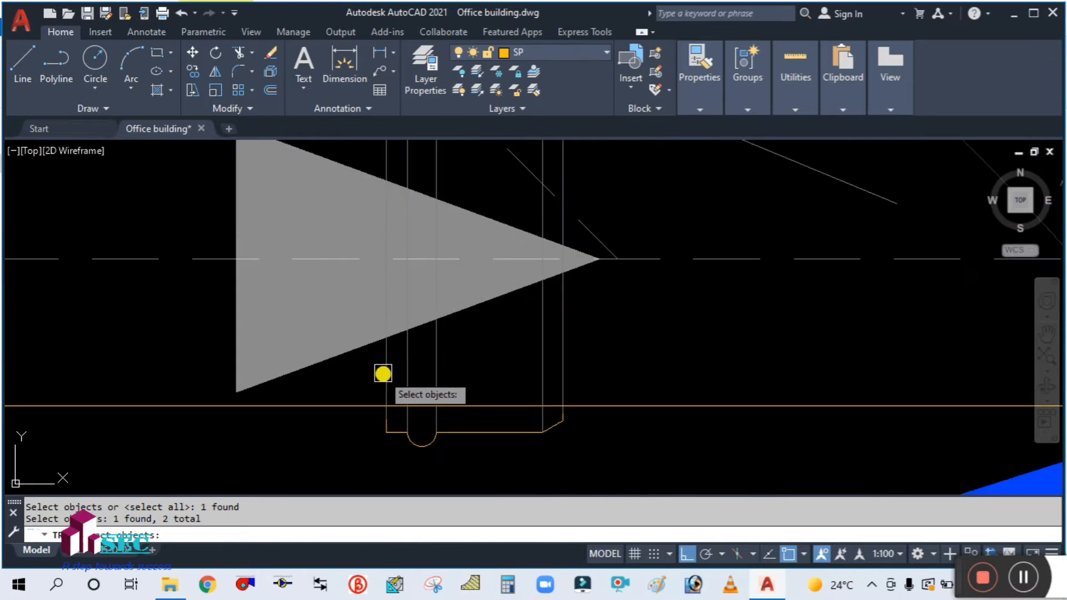
{"action": "scroll", "coordinate": [443, 410], "scroll_direction": "down", "scroll_amount": 3}
{"action": "scroll", "coordinate": [433, 417], "scroll_direction": "up", "scroll_amount": 4}
{"action": "key", "text": "Return"}
{"action": "left_click", "coordinate": [433, 417]}
{"action": "left_click", "coordinate": [492, 278]}
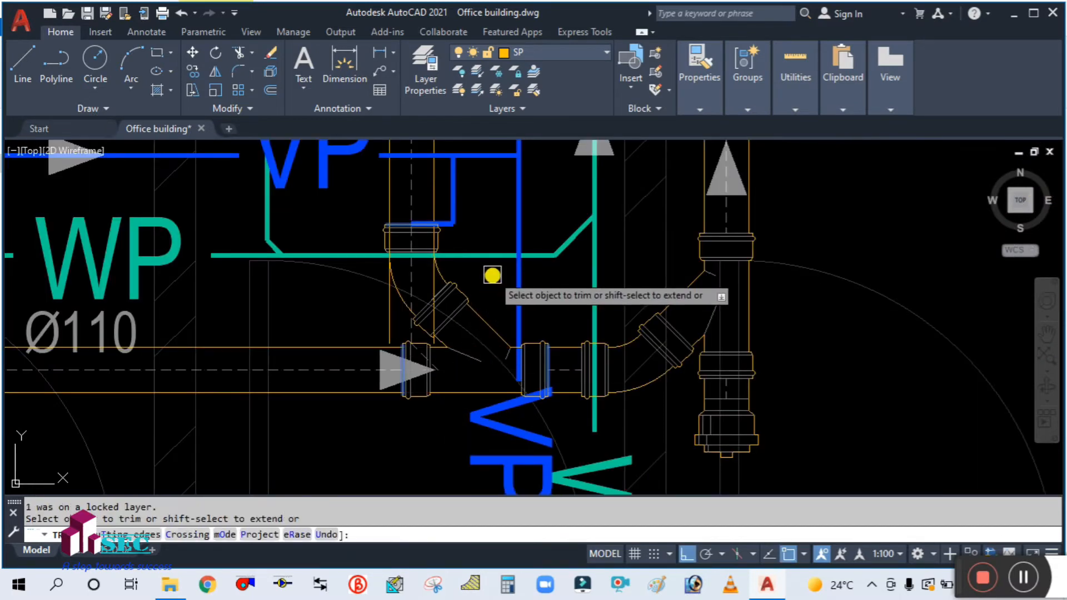
{"action": "left_click", "coordinate": [333, 285]}
{"action": "left_click", "coordinate": [469, 279]}
{"action": "key", "text": "Escape"}
{"action": "scroll", "coordinate": [448, 325], "scroll_direction": "down", "scroll_amount": 2}
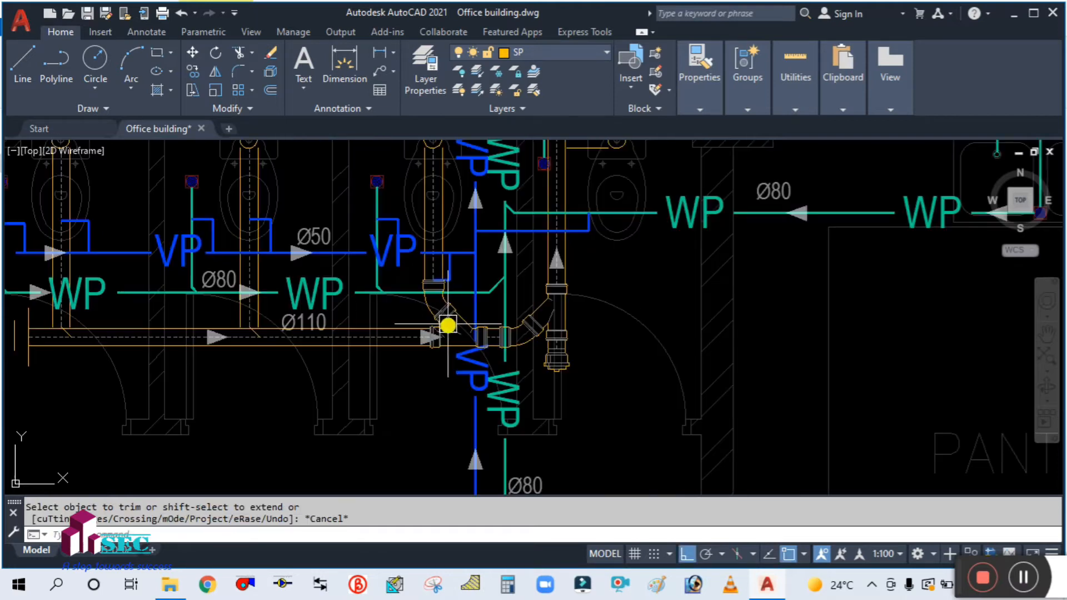
Delete the leftover diagonal centerline inside the wye of the gents toilets' rightmost cubicle branch
{"action": "scroll", "coordinate": [469, 281], "scroll_direction": "up", "scroll_amount": 4}
{"action": "scroll", "coordinate": [469, 275], "scroll_direction": "down", "scroll_amount": 4}
{"action": "scroll", "coordinate": [443, 332], "scroll_direction": "up", "scroll_amount": 4}
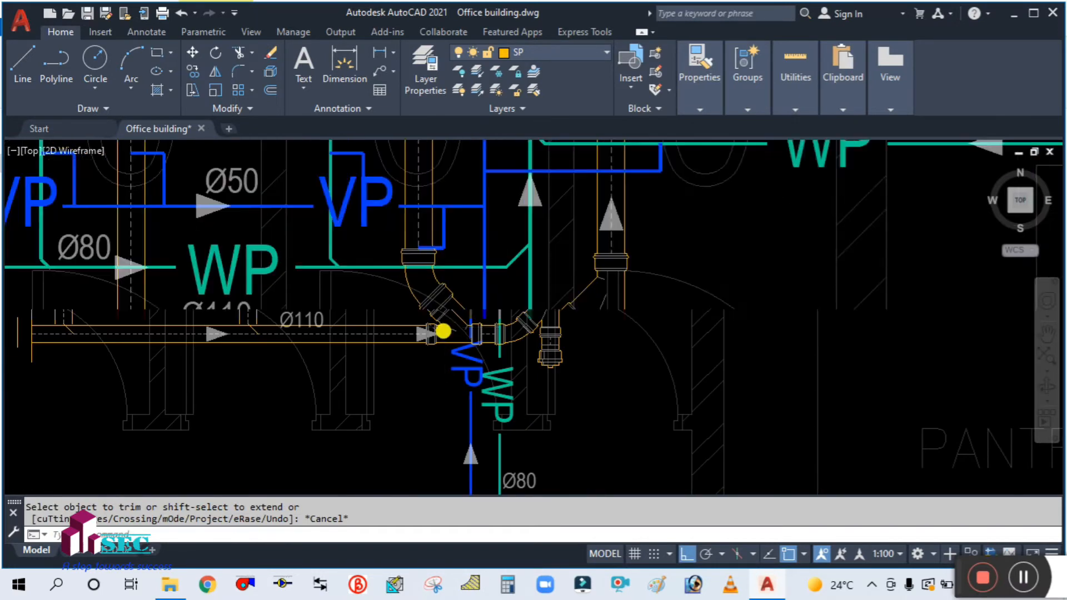
{"action": "scroll", "coordinate": [400, 348], "scroll_direction": "up", "scroll_amount": 3}
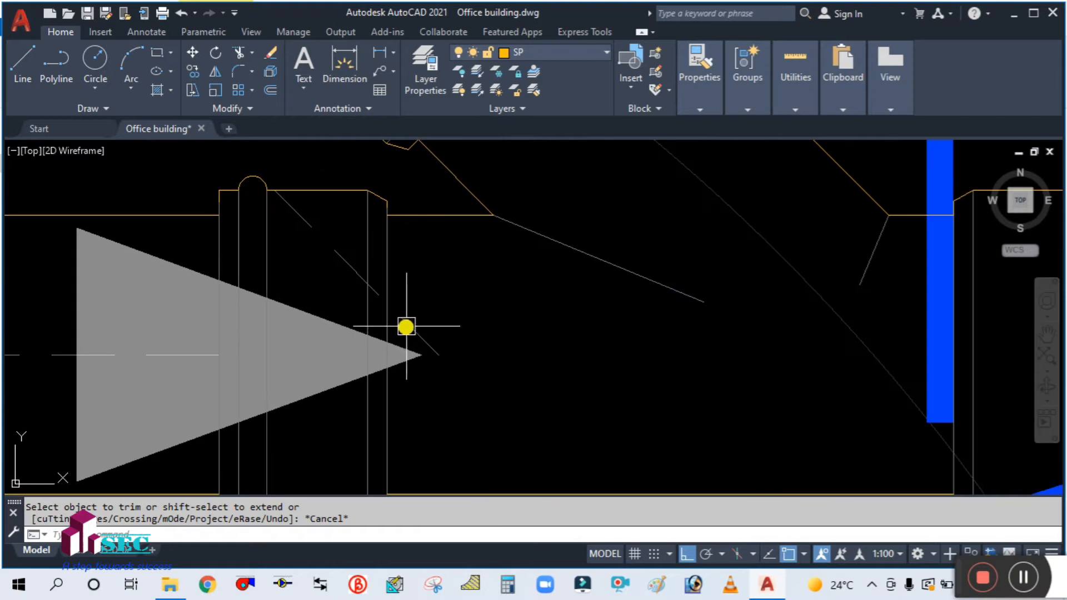
{"action": "left_click", "coordinate": [407, 325]}
{"action": "key", "text": "Delete"}
{"action": "scroll", "coordinate": [431, 338], "scroll_direction": "down", "scroll_amount": 8}
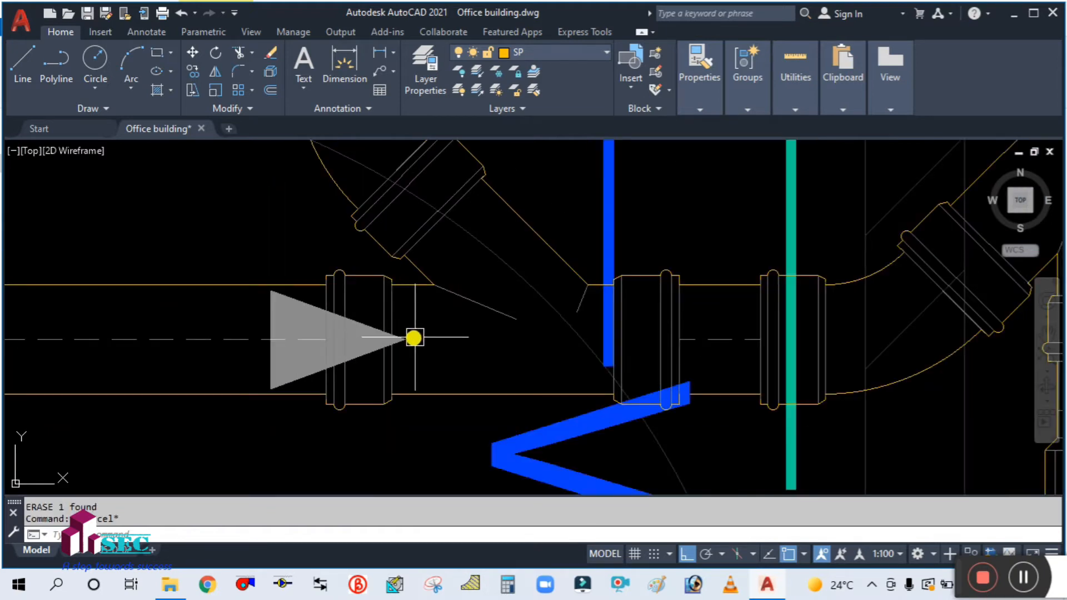
Copy the WC outlet elbow from the finished toilets, based at its circle's centre, onto the outlet centre of the gents toilets' rightmost cubicle WC
{"action": "scroll", "coordinate": [495, 349], "scroll_direction": "down", "scroll_amount": 5}
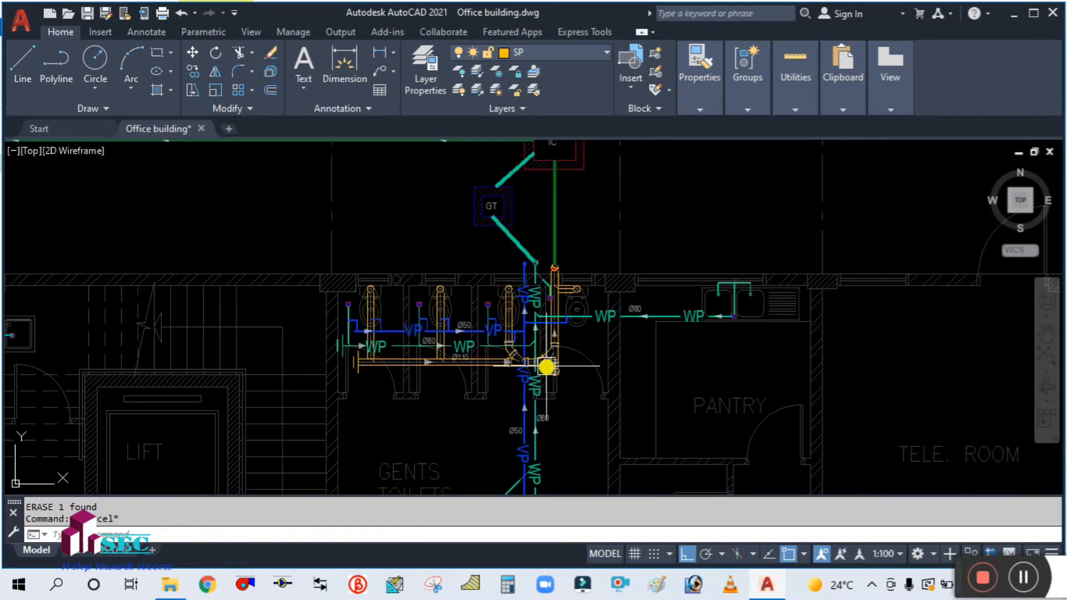
{"action": "scroll", "coordinate": [478, 328], "scroll_direction": "up", "scroll_amount": 3}
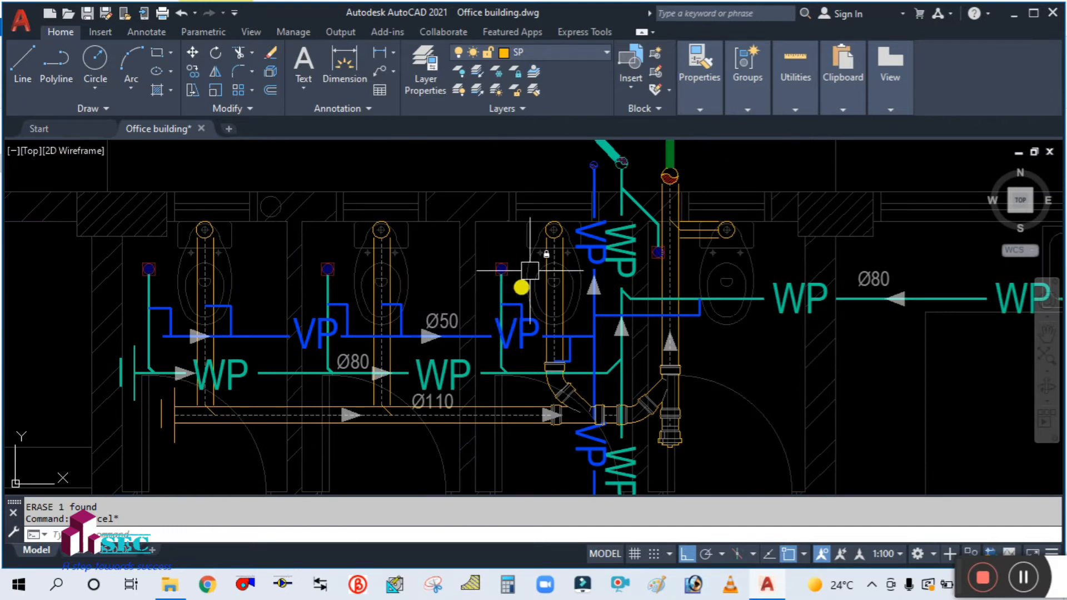
{"action": "scroll", "coordinate": [591, 264], "scroll_direction": "down", "scroll_amount": 6}
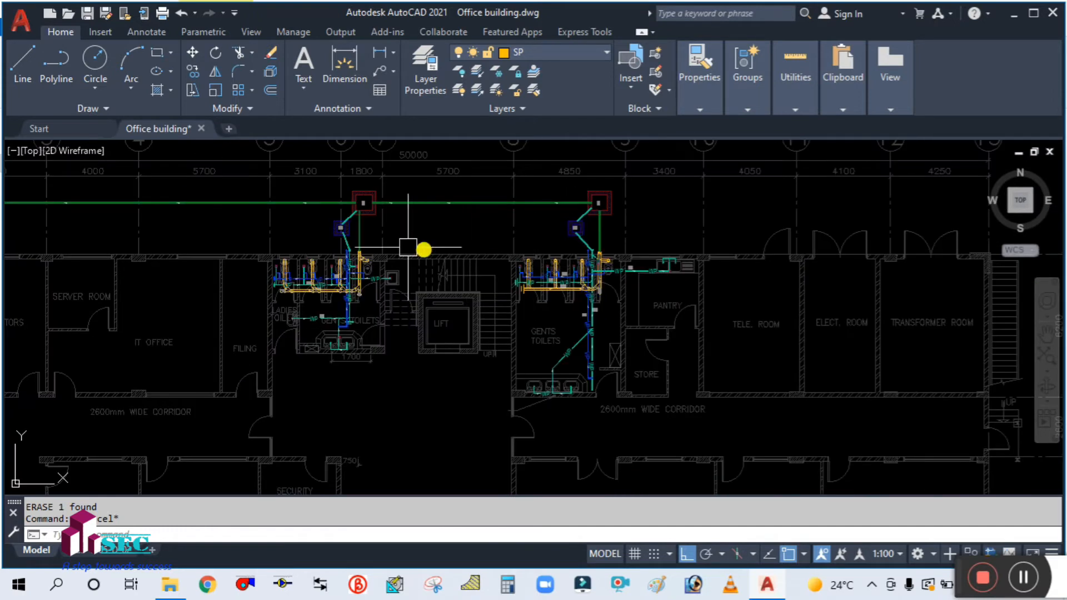
{"action": "scroll", "coordinate": [285, 279], "scroll_direction": "up", "scroll_amount": 4}
{"action": "type", "text": "o"}
{"action": "key", "text": "Return"}
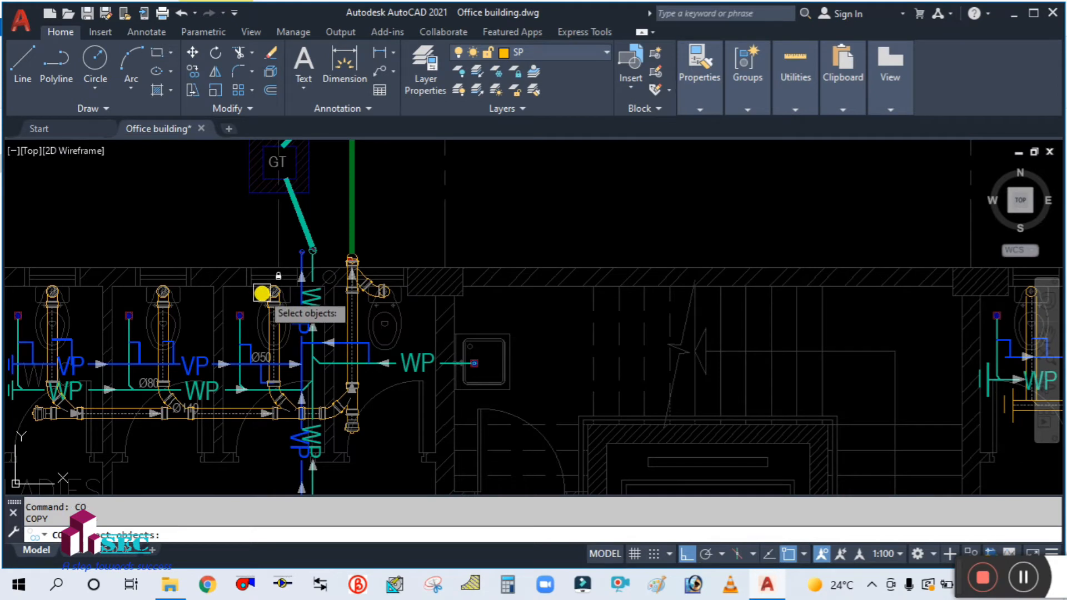
{"action": "scroll", "coordinate": [261, 293], "scroll_direction": "up", "scroll_amount": 5}
{"action": "scroll", "coordinate": [246, 290], "scroll_direction": "up", "scroll_amount": 4}
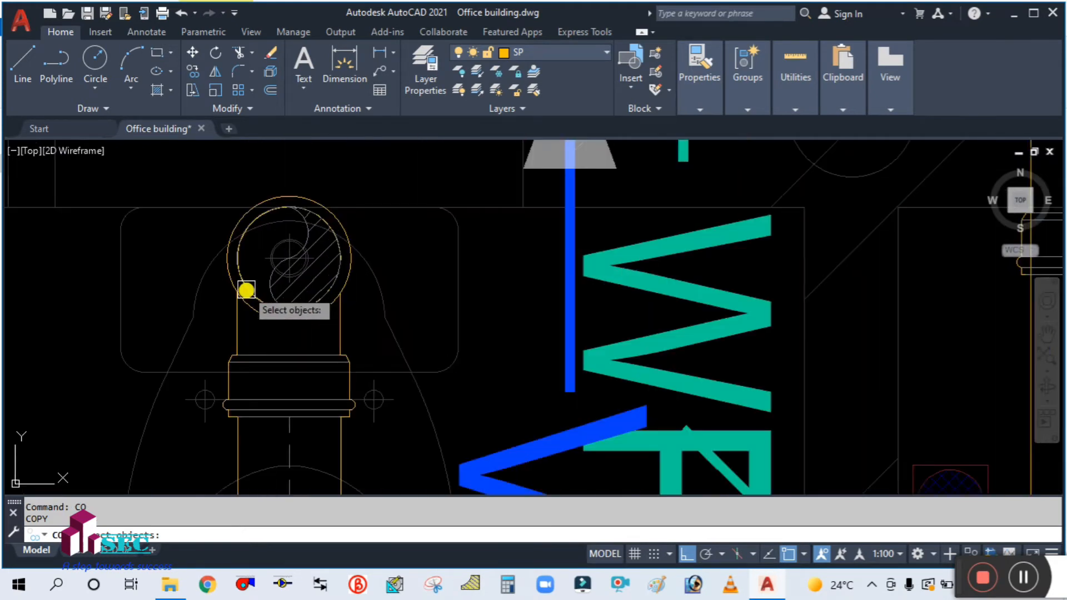
{"action": "left_click", "coordinate": [233, 269]}
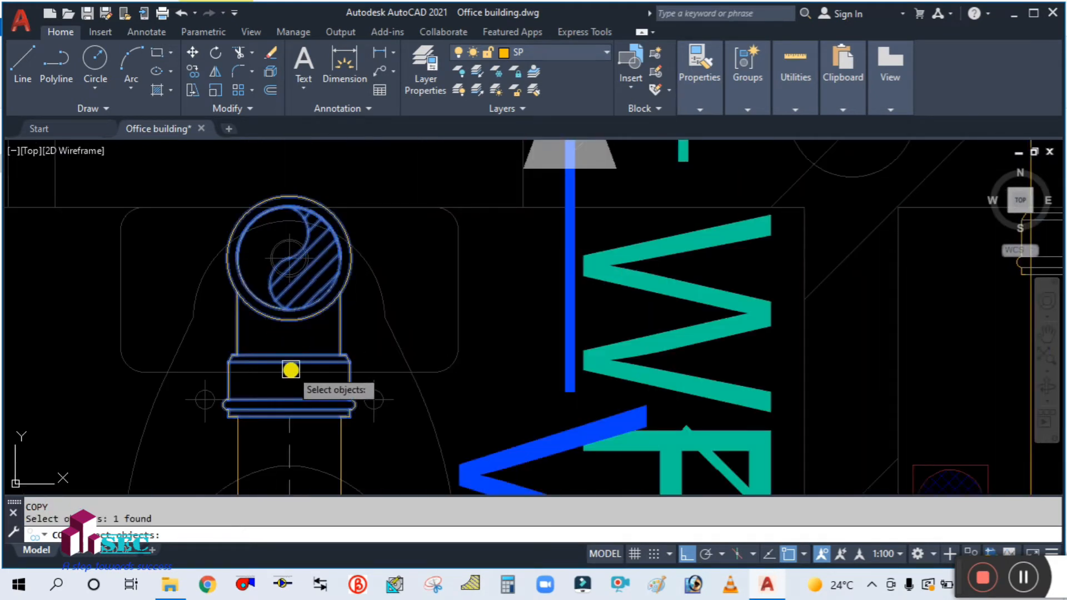
{"action": "key", "text": "Return"}
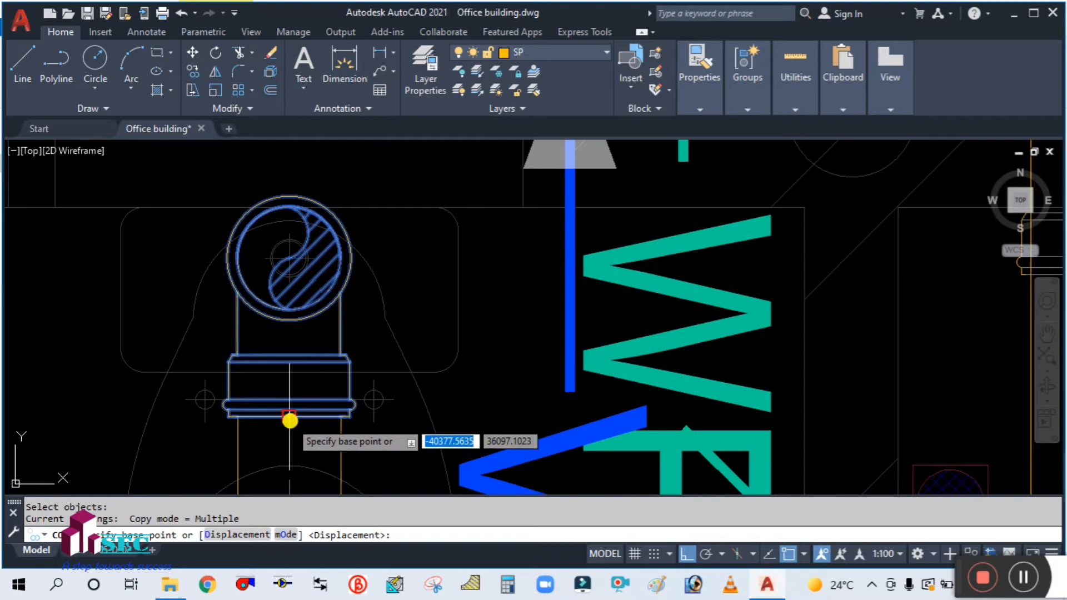
{"action": "scroll", "coordinate": [308, 239], "scroll_direction": "up", "scroll_amount": 4}
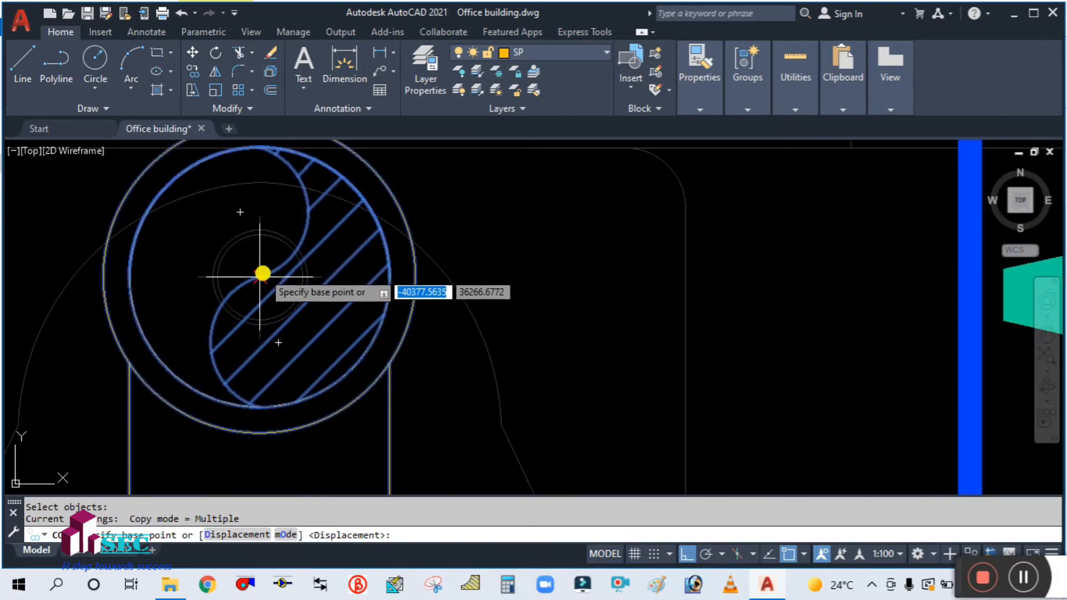
{"action": "left_click", "coordinate": [262, 273]}
{"action": "scroll", "coordinate": [267, 273], "scroll_direction": "down", "scroll_amount": 5}
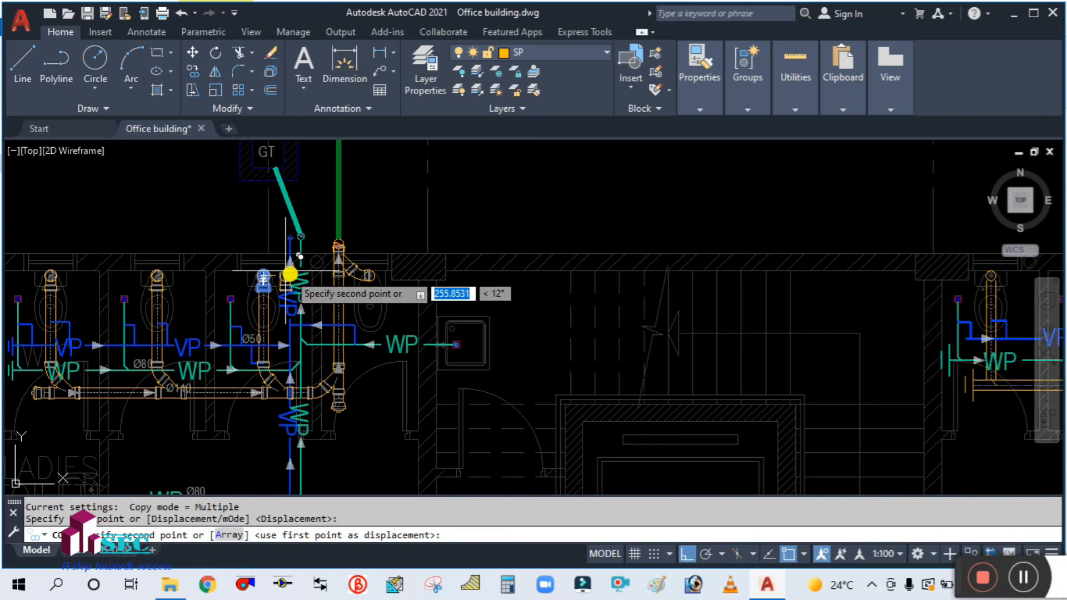
{"action": "scroll", "coordinate": [717, 303], "scroll_direction": "down", "scroll_amount": 5}
{"action": "scroll", "coordinate": [812, 302], "scroll_direction": "up", "scroll_amount": 5}
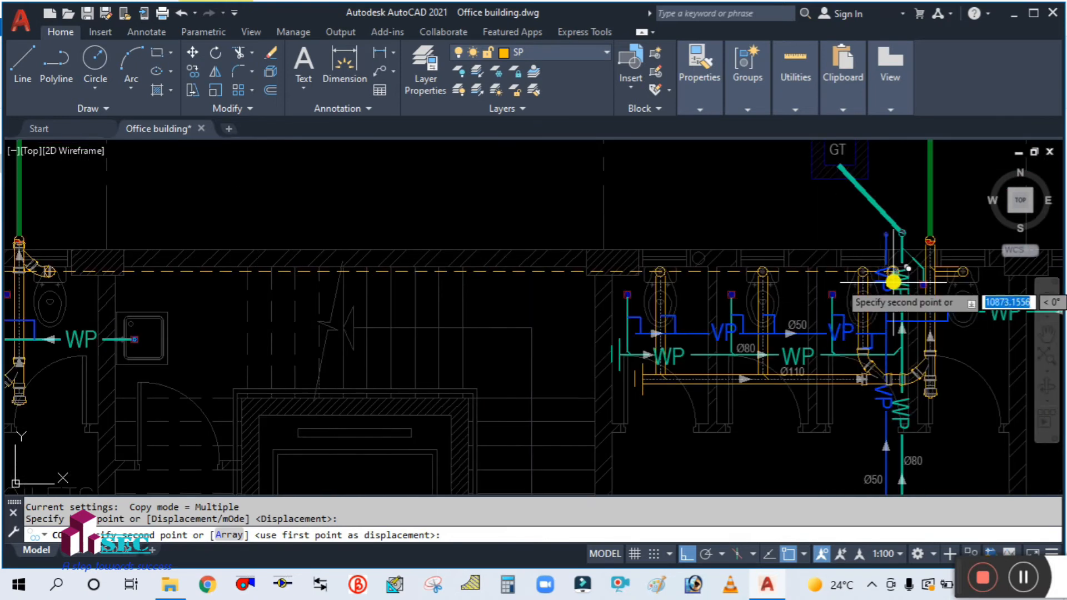
{"action": "scroll", "coordinate": [884, 275], "scroll_direction": "up", "scroll_amount": 8}
{"action": "scroll", "coordinate": [667, 221], "scroll_direction": "up", "scroll_amount": 4}
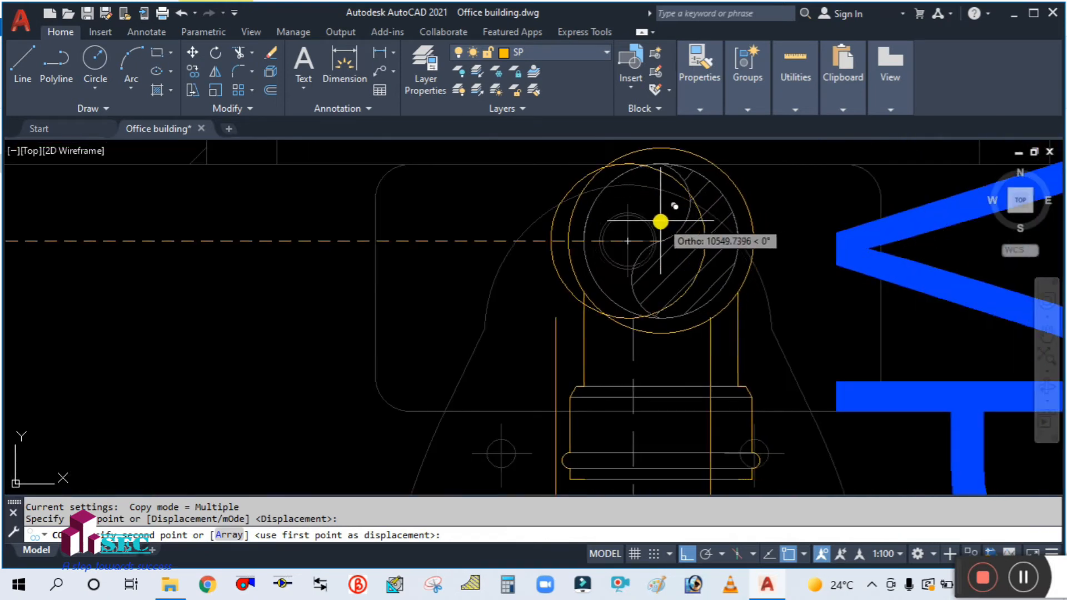
{"action": "left_click", "coordinate": [628, 237]}
{"action": "key", "text": "Escape"}
{"action": "scroll", "coordinate": [546, 243], "scroll_direction": "down", "scroll_amount": 4}
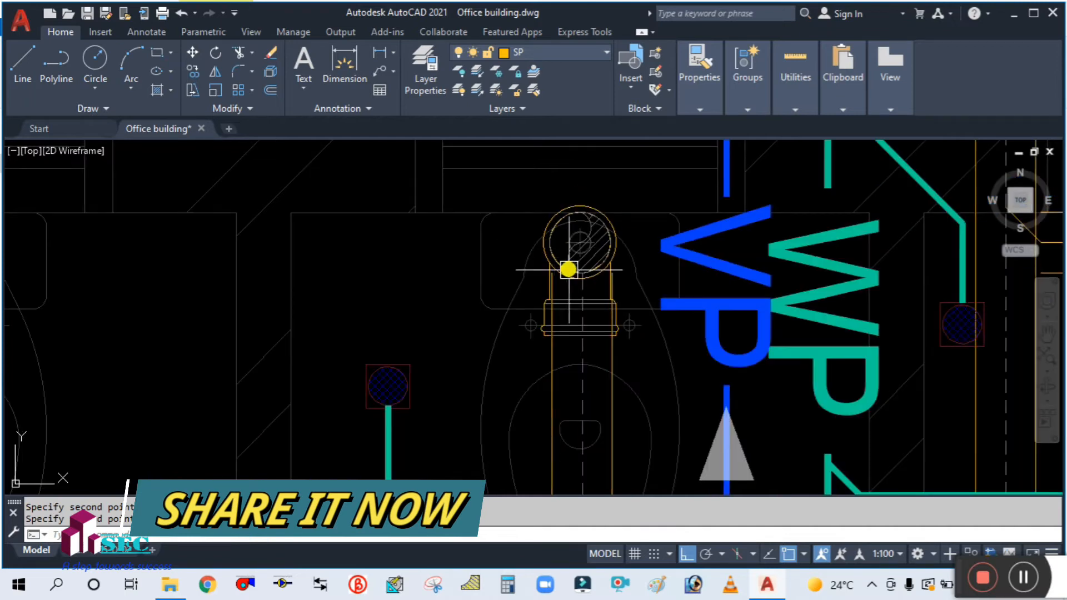
Trim the branch pipe lines and centerline inside the copied WC outlet elbow, using its socket end line as the cutting edge
{"action": "scroll", "coordinate": [644, 339], "scroll_direction": "up", "scroll_amount": 2}
{"action": "type", "text": "tr"}
{"action": "key", "text": "Return"}
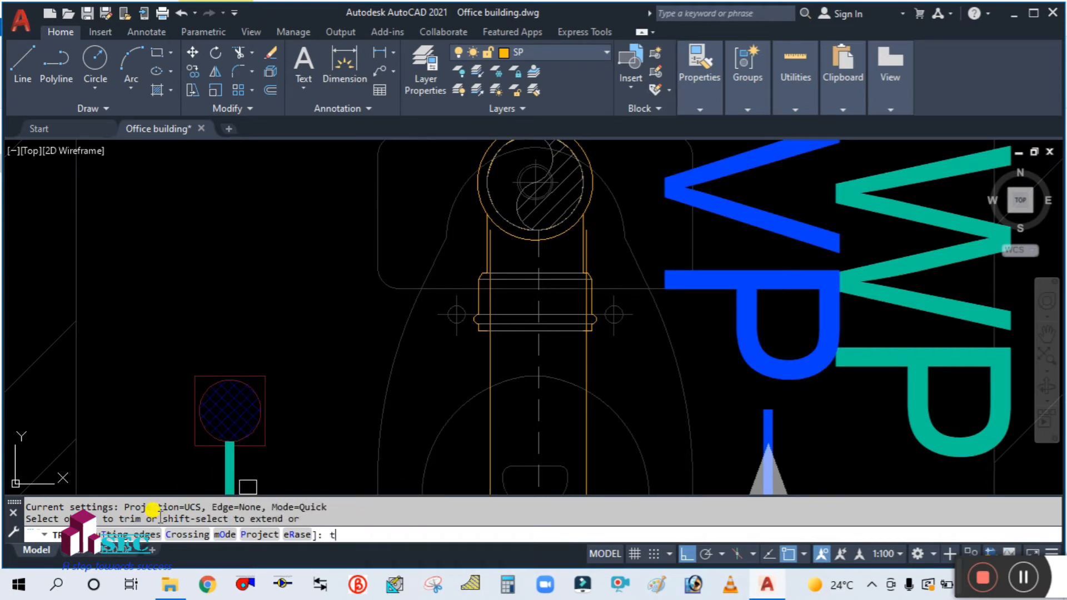
{"action": "type", "text": "t"}
{"action": "key", "text": "Return"}
{"action": "scroll", "coordinate": [533, 316], "scroll_direction": "up", "scroll_amount": 6}
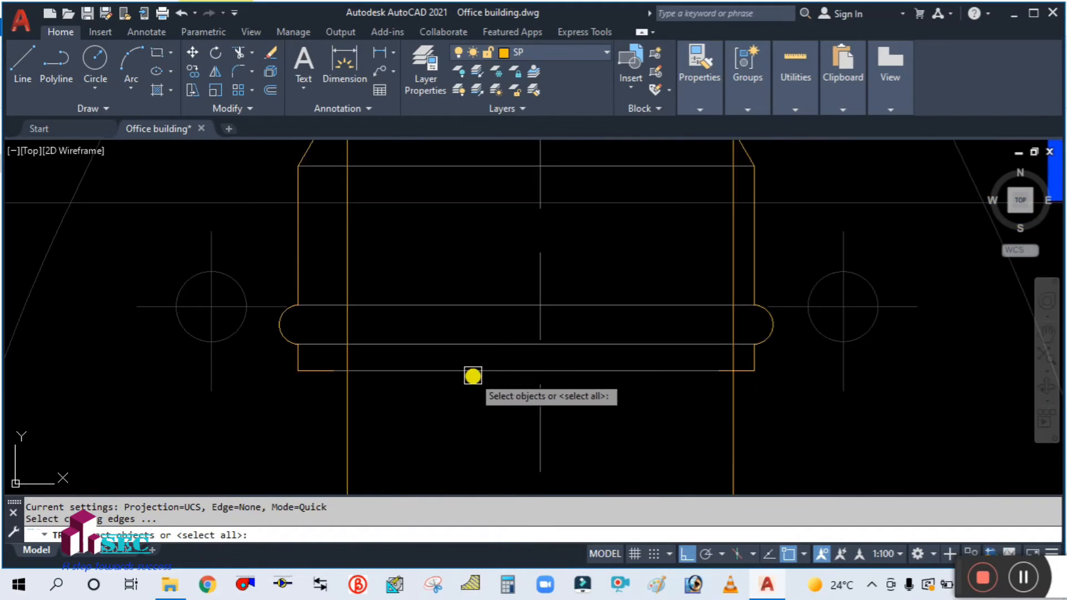
{"action": "left_click", "coordinate": [472, 376]}
{"action": "scroll", "coordinate": [434, 417], "scroll_direction": "down", "scroll_amount": 6}
{"action": "key", "text": "Return"}
{"action": "left_click_drag", "start_coordinate": [567, 316], "coordinate": [239, 331]}
{"action": "key", "text": "Escape"}
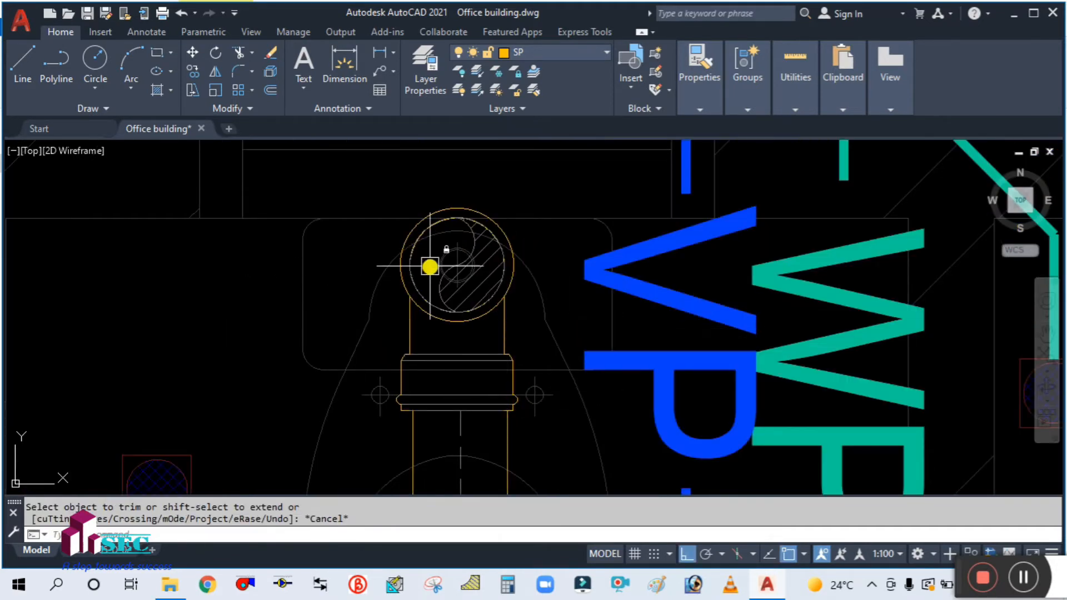
Examine how the gents toilets' rightmost branch pipe lines up with its WC outlet elbow and the wye fittings below
{"action": "scroll", "coordinate": [430, 267], "scroll_direction": "down", "scroll_amount": 8}
{"action": "scroll", "coordinate": [373, 273], "scroll_direction": "up", "scroll_amount": 2}
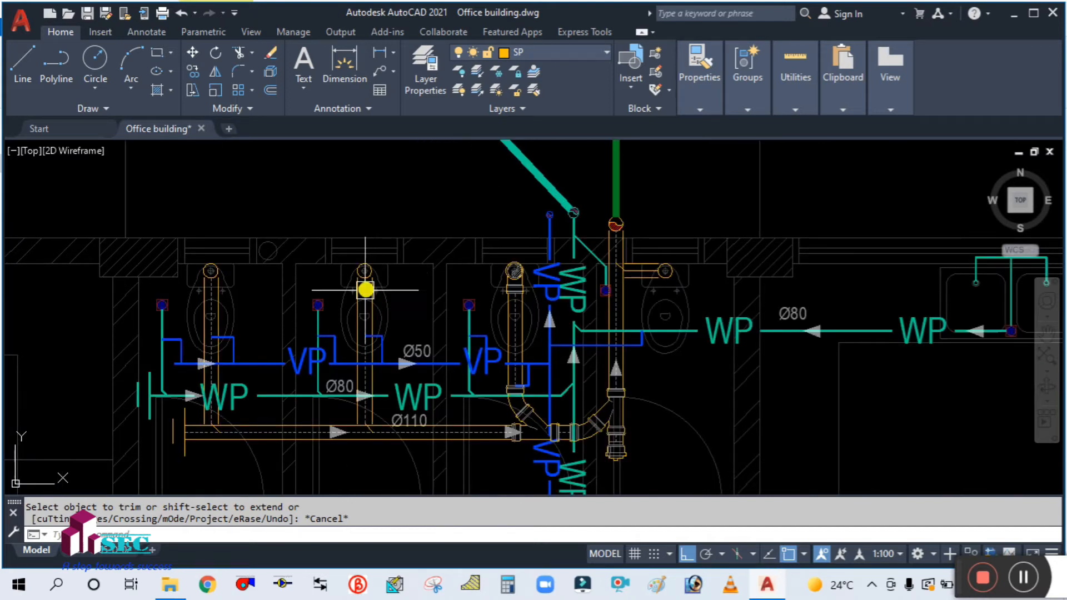
{"action": "scroll", "coordinate": [502, 413], "scroll_direction": "up", "scroll_amount": 4}
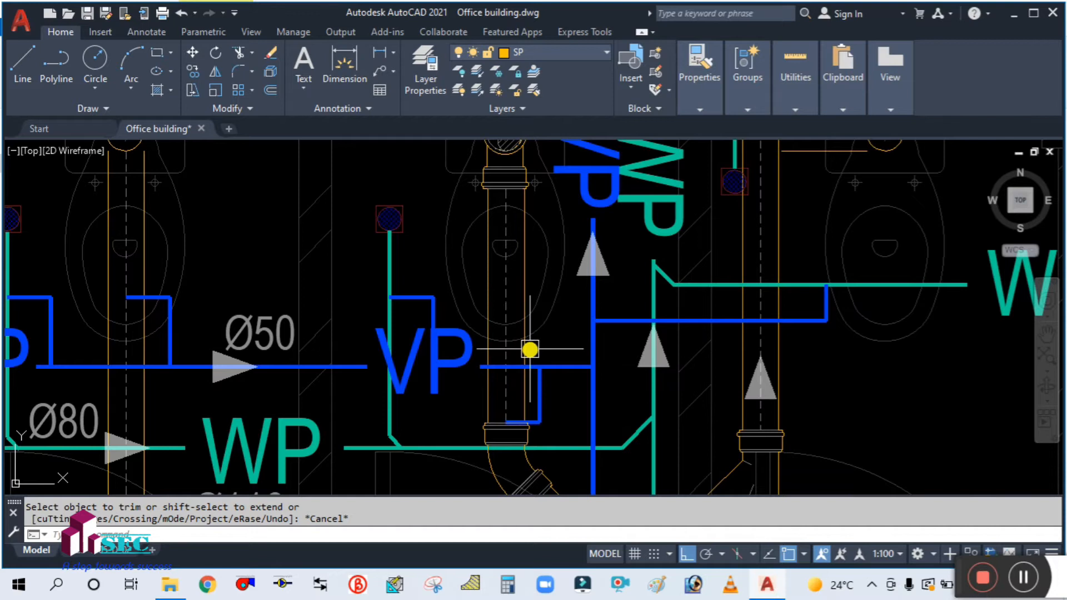
{"action": "scroll", "coordinate": [528, 350], "scroll_direction": "down", "scroll_amount": 2}
{"action": "scroll", "coordinate": [524, 269], "scroll_direction": "up", "scroll_amount": 3}
{"action": "scroll", "coordinate": [508, 269], "scroll_direction": "down", "scroll_amount": 3}
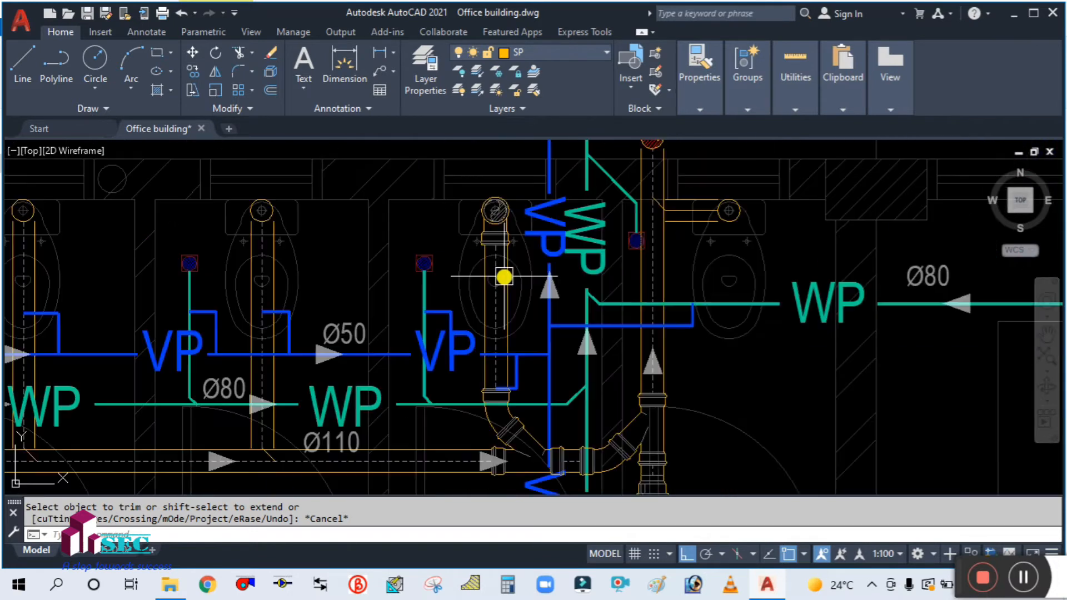
{"action": "scroll", "coordinate": [504, 277], "scroll_direction": "up", "scroll_amount": 6}
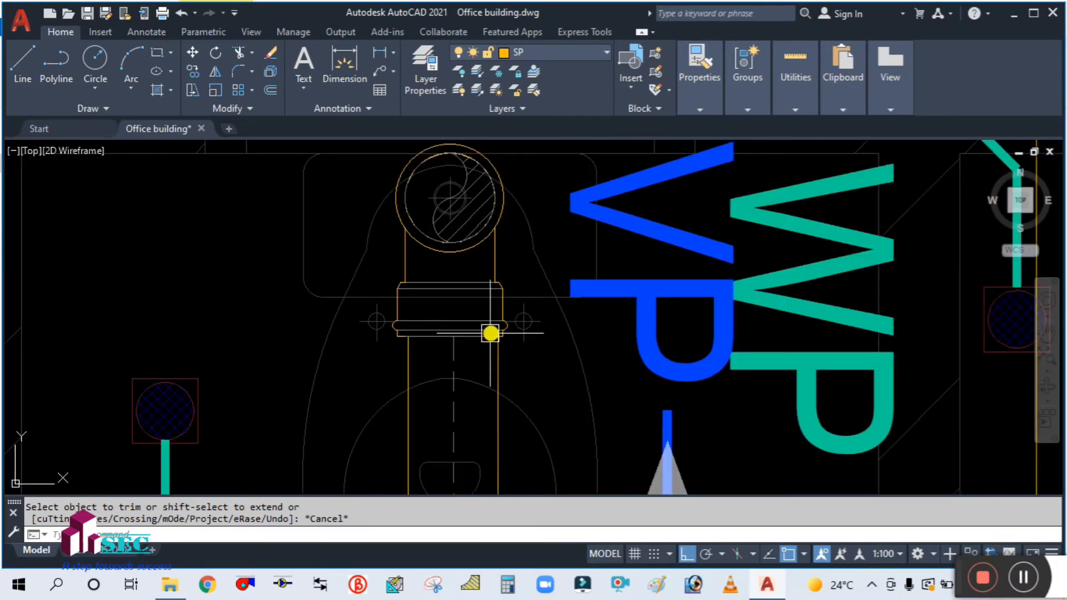
{"action": "scroll", "coordinate": [467, 232], "scroll_direction": "down", "scroll_amount": 3}
{"action": "scroll", "coordinate": [479, 269], "scroll_direction": "down", "scroll_amount": 4}
{"action": "scroll", "coordinate": [477, 338], "scroll_direction": "up", "scroll_amount": 8}
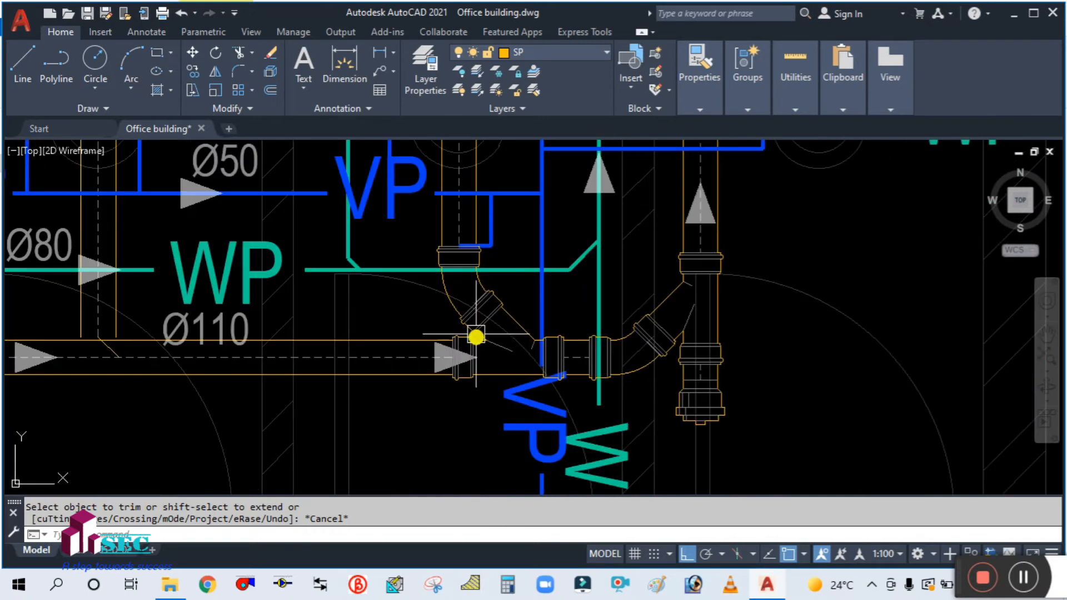
{"action": "scroll", "coordinate": [398, 390], "scroll_direction": "down", "scroll_amount": 6}
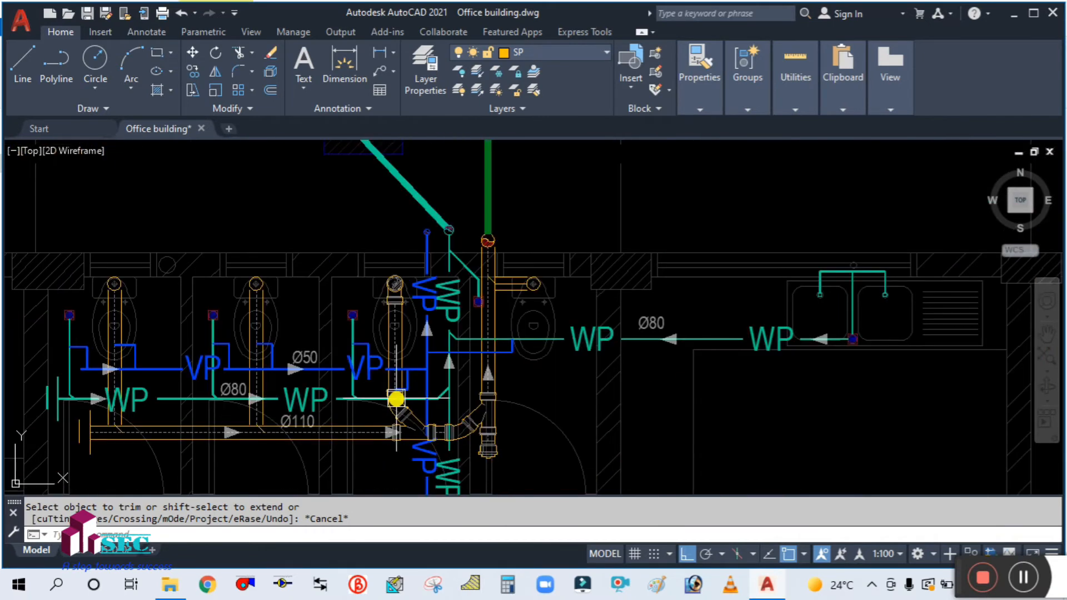
{"action": "scroll", "coordinate": [382, 369], "scroll_direction": "up", "scroll_amount": 5}
{"action": "scroll", "coordinate": [378, 373], "scroll_direction": "up", "scroll_amount": 3}
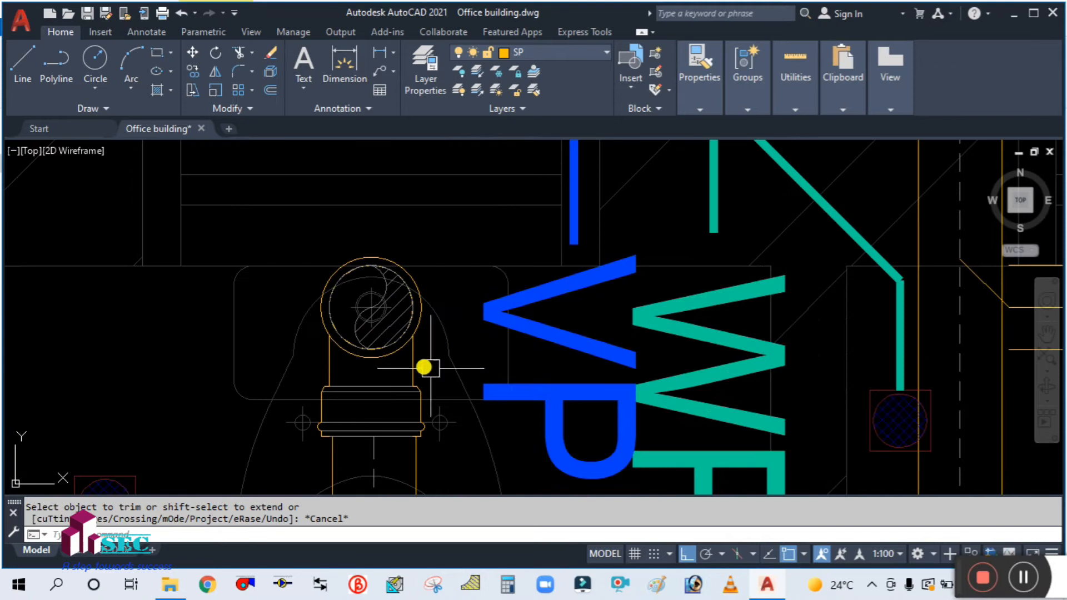
Move the WC outlet elbow of the gents toilets' rightmost cubicle from its socket end midpoint onto the branch pipe's dashed centerline
{"action": "scroll", "coordinate": [488, 302], "scroll_direction": "up", "scroll_amount": 2}
{"action": "type", "text": "m"}
{"action": "key", "text": "Return"}
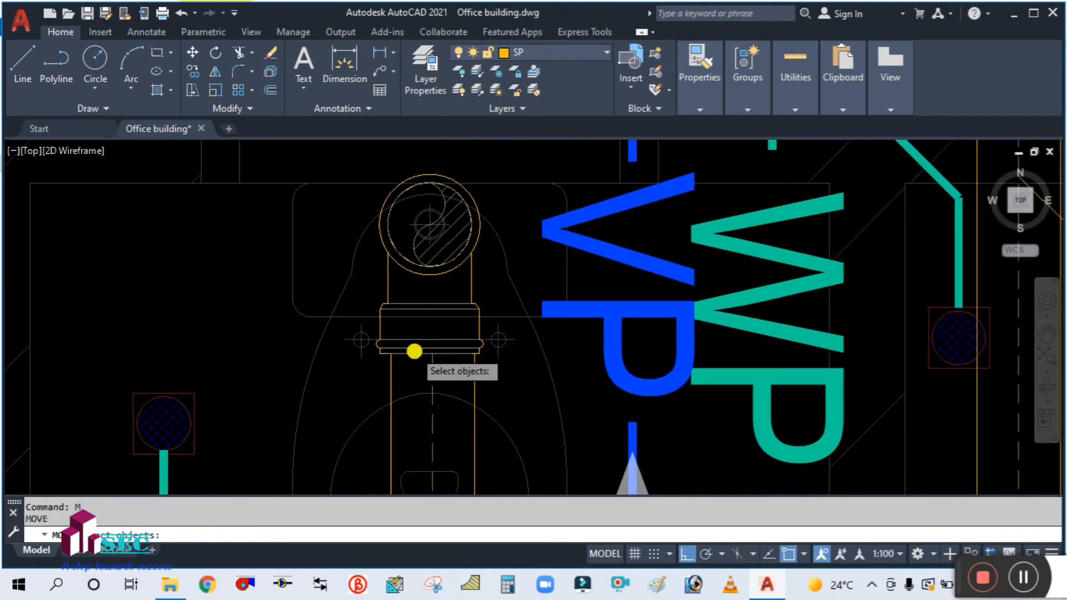
{"action": "scroll", "coordinate": [414, 351], "scroll_direction": "up", "scroll_amount": 2}
{"action": "left_click", "coordinate": [415, 368]}
{"action": "key", "text": "Return"}
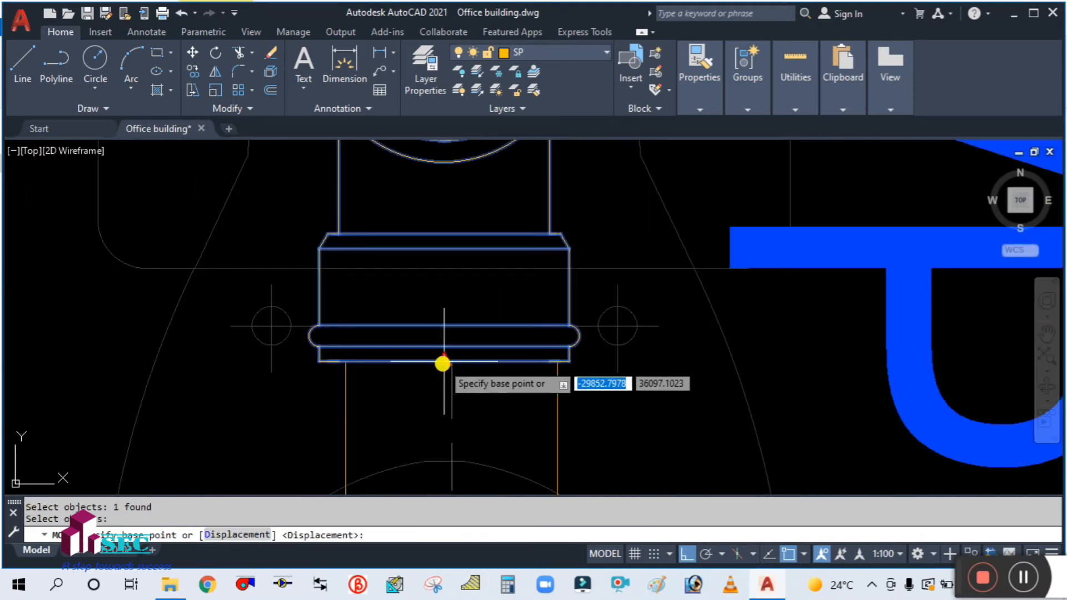
{"action": "left_click", "coordinate": [444, 362]}
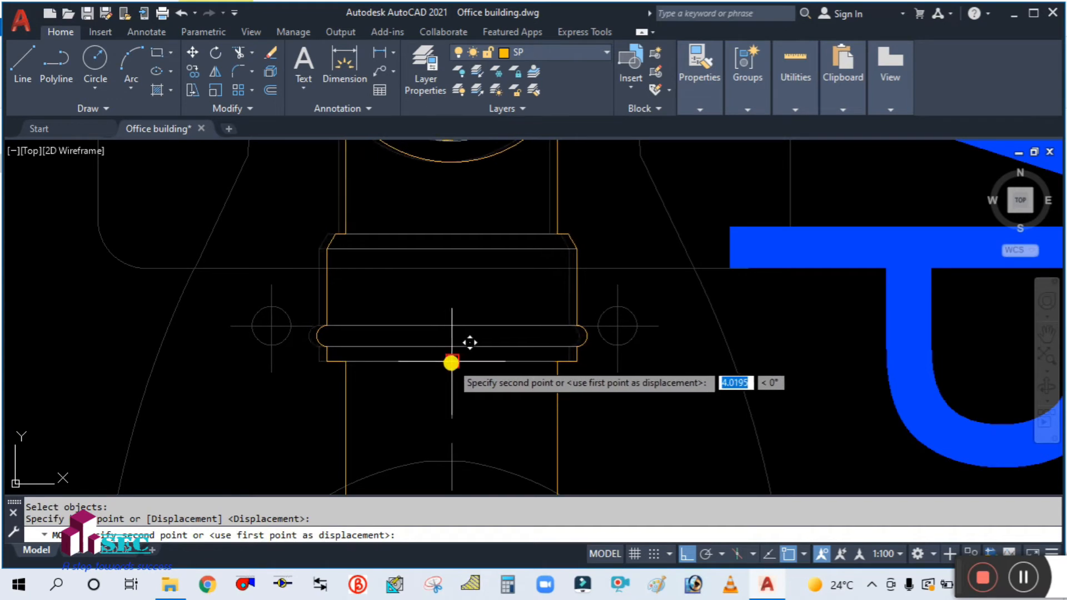
{"action": "key", "text": "Escape"}
Erase the two pipe edge lines and the short diagonal line of the gents toilets' middle cubicle branch
{"action": "scroll", "coordinate": [526, 300], "scroll_direction": "down", "scroll_amount": 8}
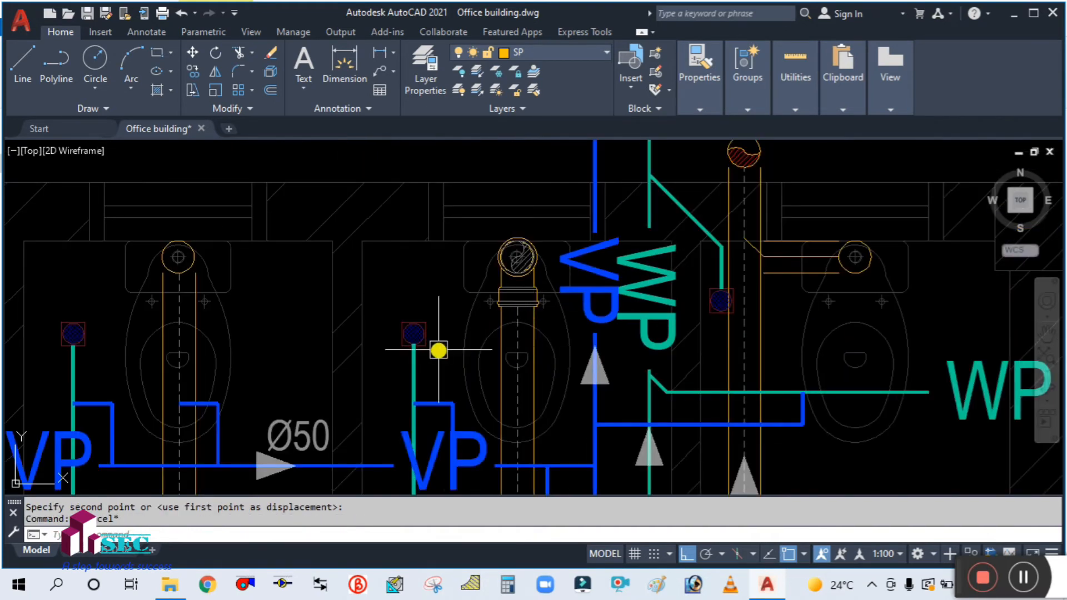
{"action": "scroll", "coordinate": [558, 269], "scroll_direction": "down", "scroll_amount": 4}
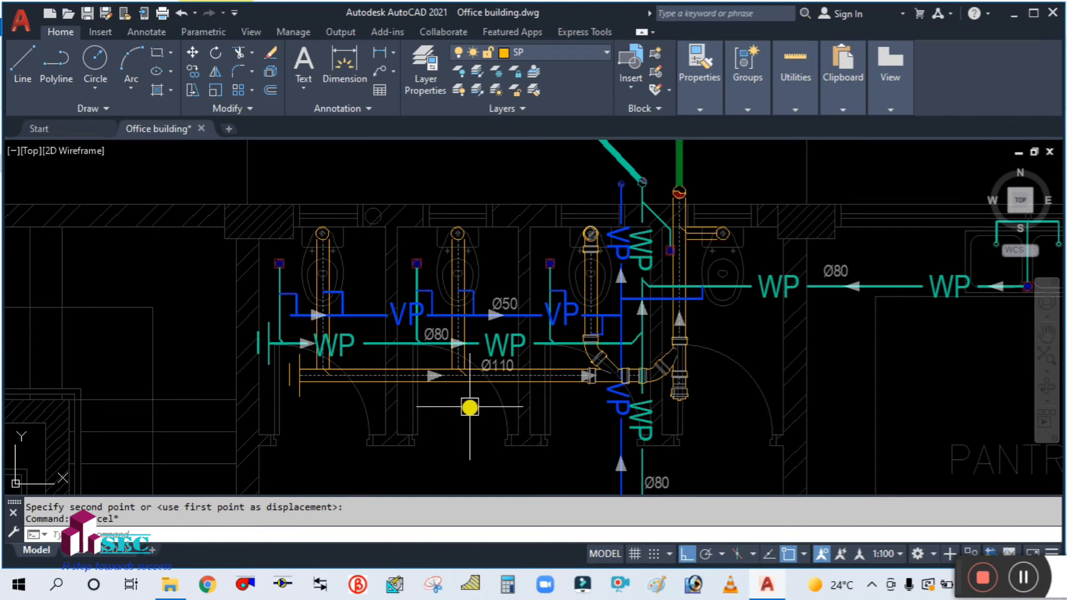
{"action": "scroll", "coordinate": [455, 255], "scroll_direction": "up", "scroll_amount": 4}
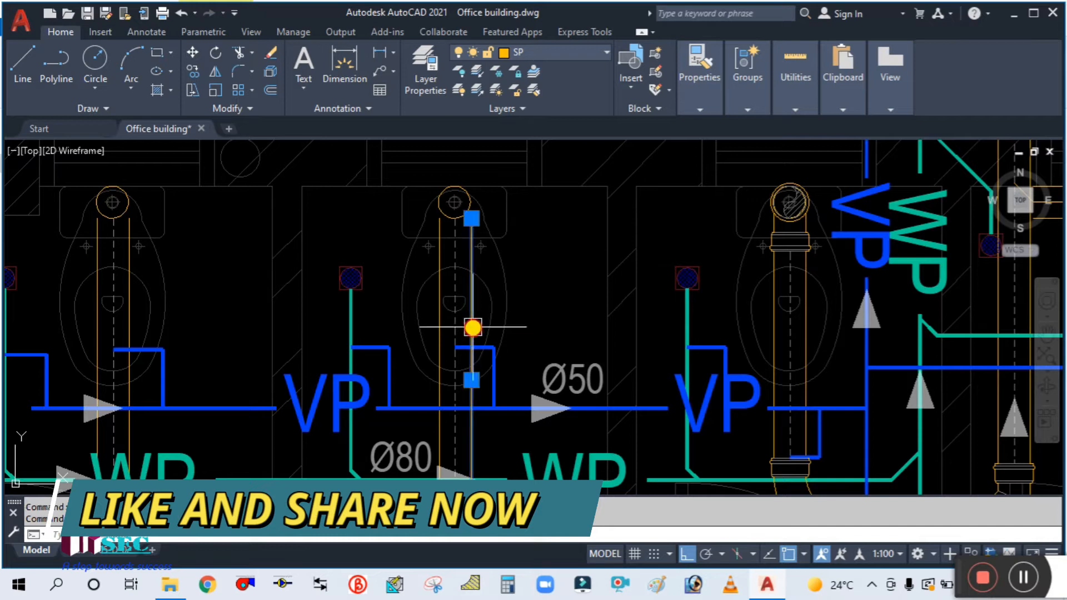
{"action": "type", "text": "e"}
{"action": "key", "text": "Return"}
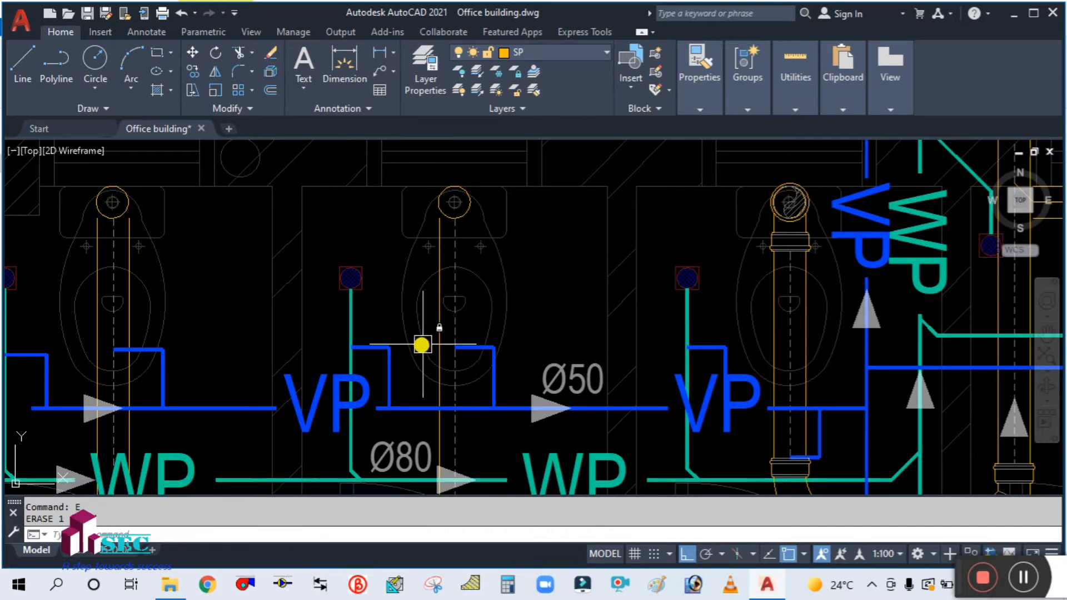
{"action": "scroll", "coordinate": [469, 245], "scroll_direction": "down", "scroll_amount": 2}
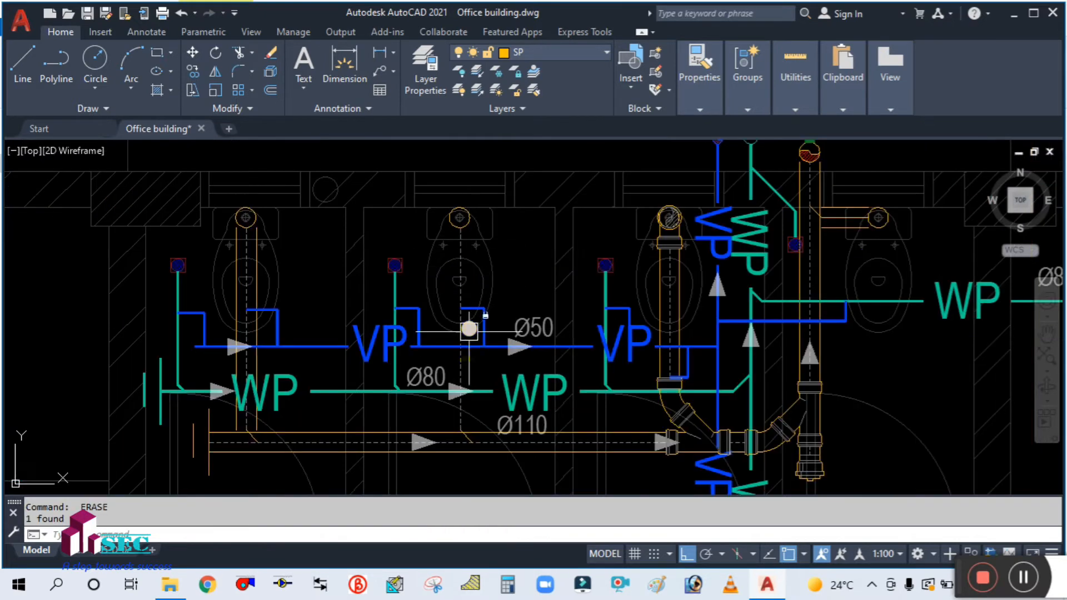
{"action": "scroll", "coordinate": [466, 436], "scroll_direction": "up", "scroll_amount": 7}
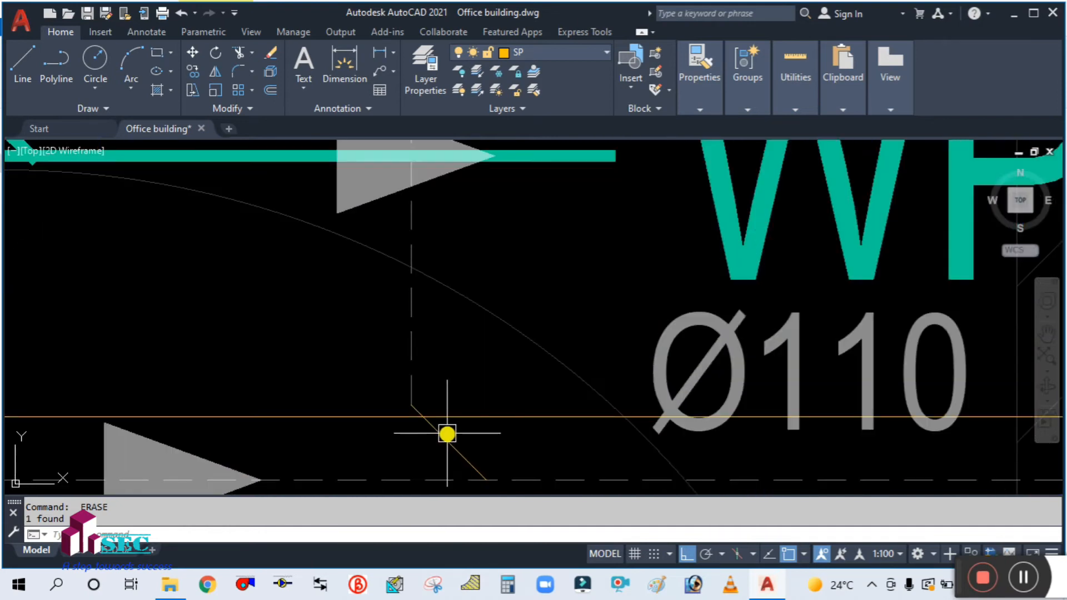
{"action": "left_click", "coordinate": [446, 434]}
{"action": "key", "text": "Delete"}
{"action": "scroll", "coordinate": [479, 357], "scroll_direction": "down", "scroll_amount": 7}
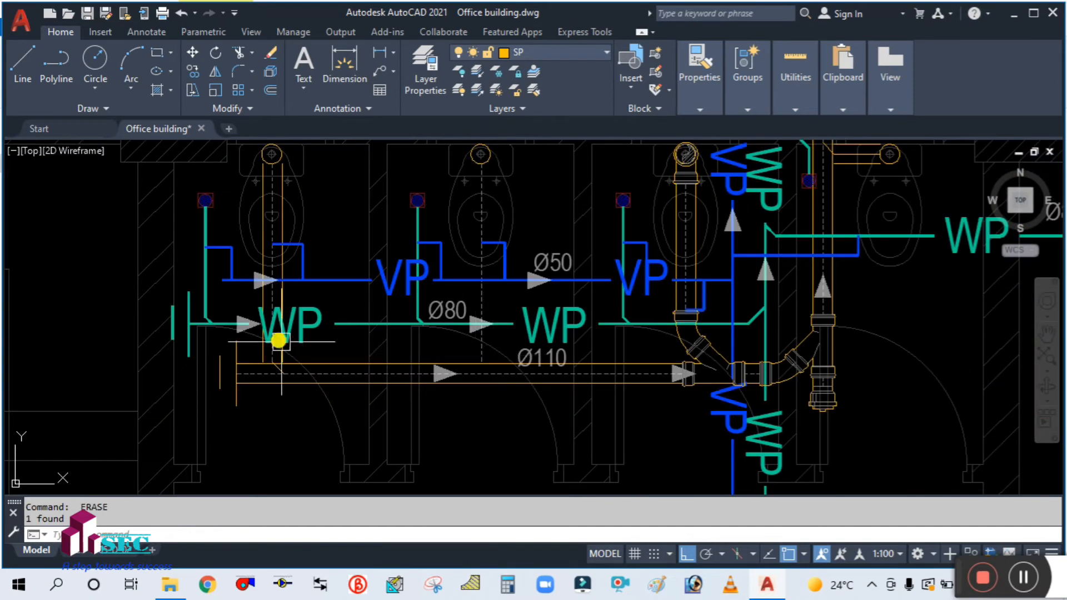
Erase the pipe edge lines and the short diagonal line of the gents toilets' leftmost cubicle branch
{"action": "scroll", "coordinate": [279, 340], "scroll_direction": "up", "scroll_amount": 6}
{"action": "left_click", "coordinate": [291, 425]}
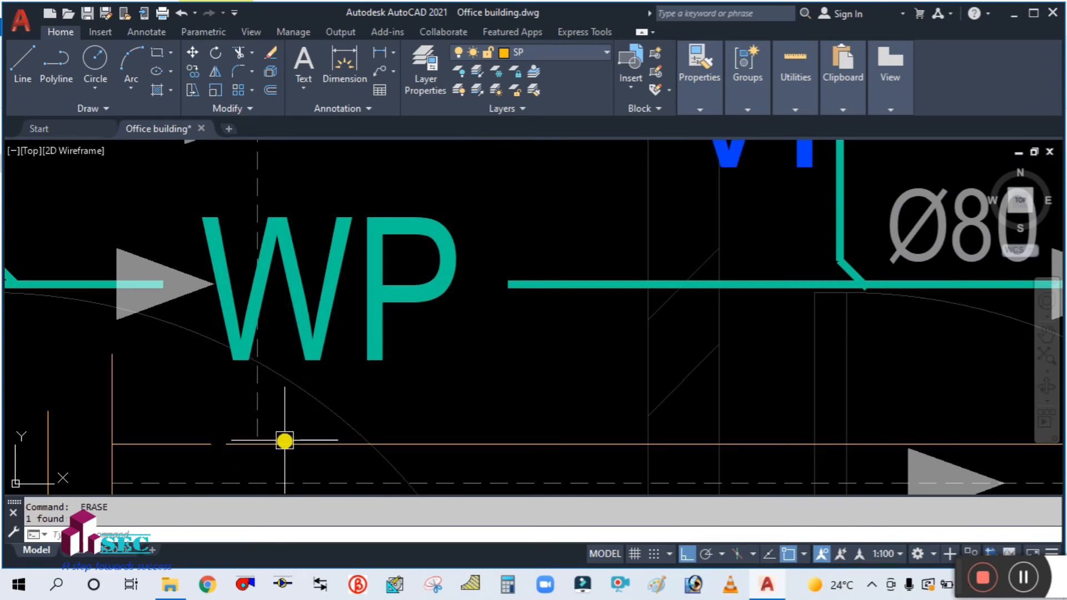
{"action": "key", "text": "Escape"}
Copy the rightmost cubicle's WC elbow, branch pipe lines, lower elbow and wye from its WC outlet centre onto the middle cubicle's WC outlet centre
{"action": "scroll", "coordinate": [285, 441], "scroll_direction": "down", "scroll_amount": 6}
{"action": "type", "text": "CO"}
{"action": "key", "text": "Return"}
{"action": "scroll", "coordinate": [692, 232], "scroll_direction": "up", "scroll_amount": 6}
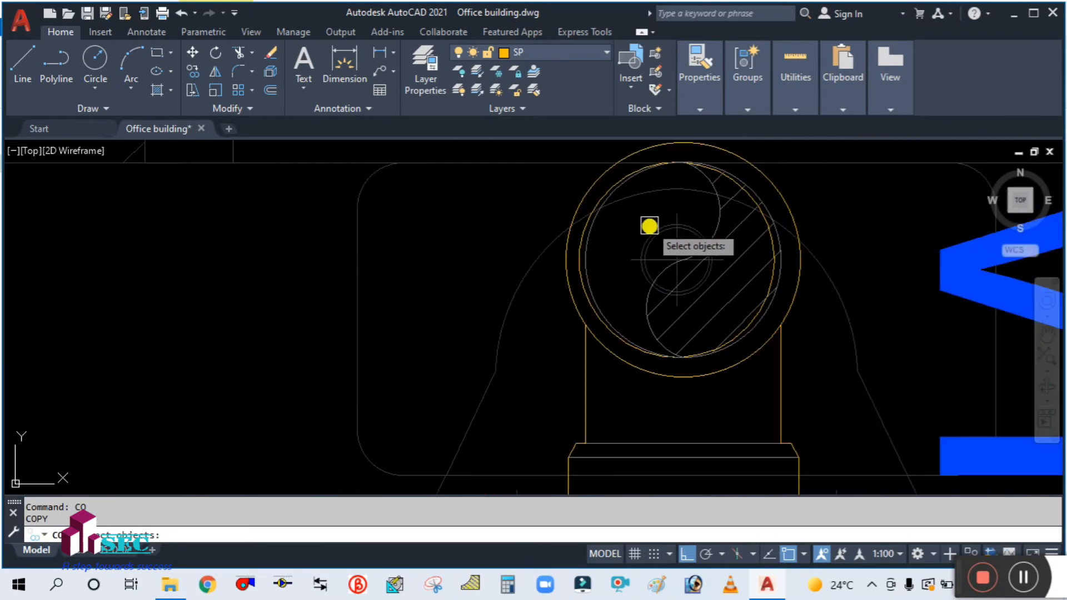
{"action": "left_click", "coordinate": [575, 291]}
{"action": "scroll", "coordinate": [567, 206], "scroll_direction": "down", "scroll_amount": 4}
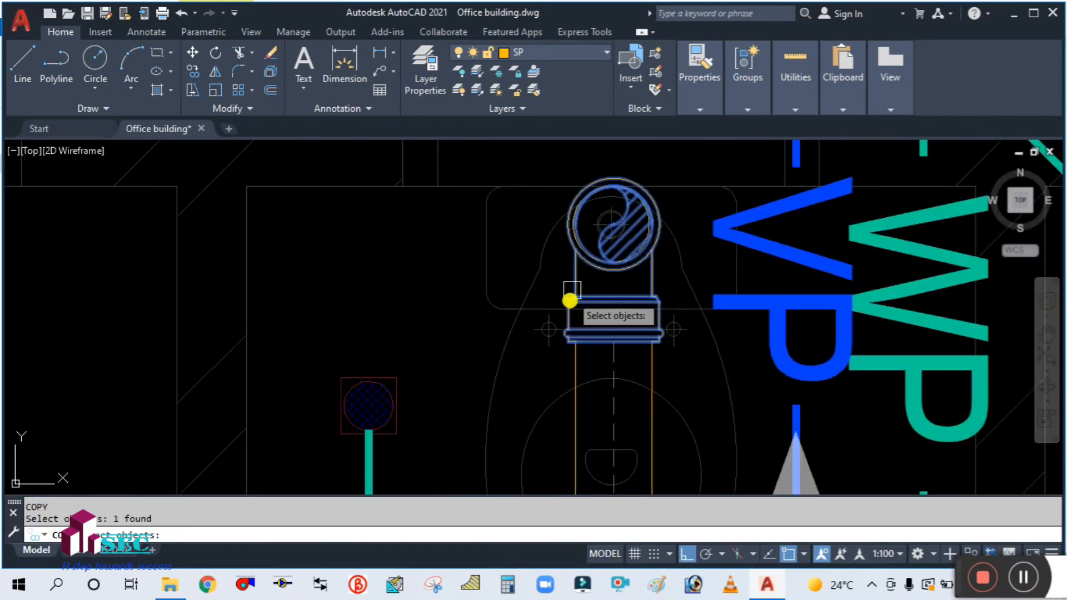
{"action": "left_click", "coordinate": [570, 360]}
{"action": "scroll", "coordinate": [536, 310], "scroll_direction": "down", "scroll_amount": 3}
{"action": "scroll", "coordinate": [519, 286], "scroll_direction": "up", "scroll_amount": 5}
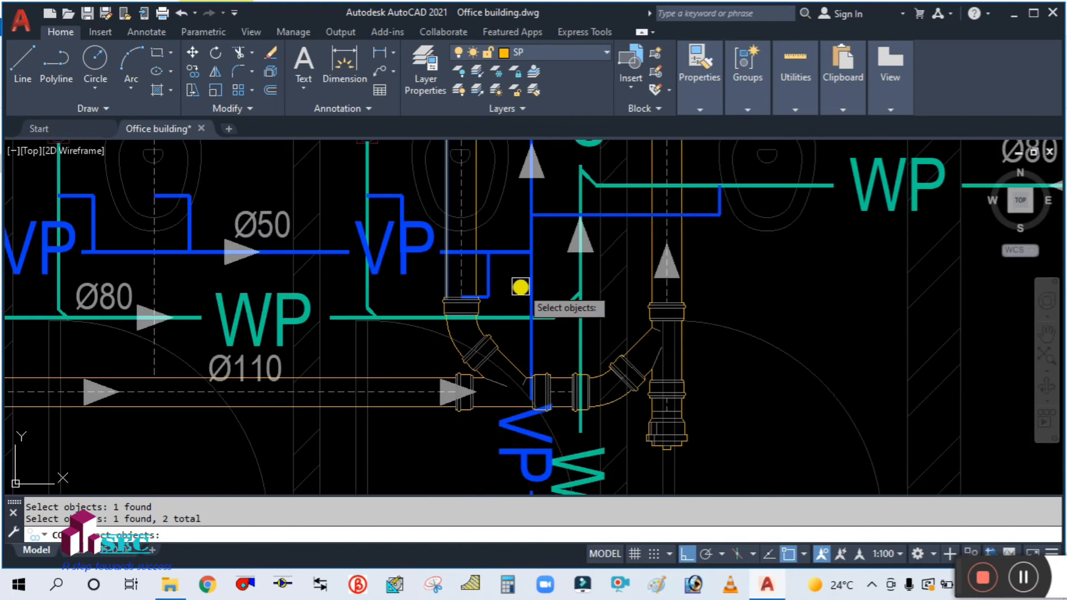
{"action": "scroll", "coordinate": [475, 231], "scroll_direction": "up", "scroll_amount": 2}
{"action": "left_click", "coordinate": [490, 250]}
{"action": "scroll", "coordinate": [471, 322], "scroll_direction": "down", "scroll_amount": 4}
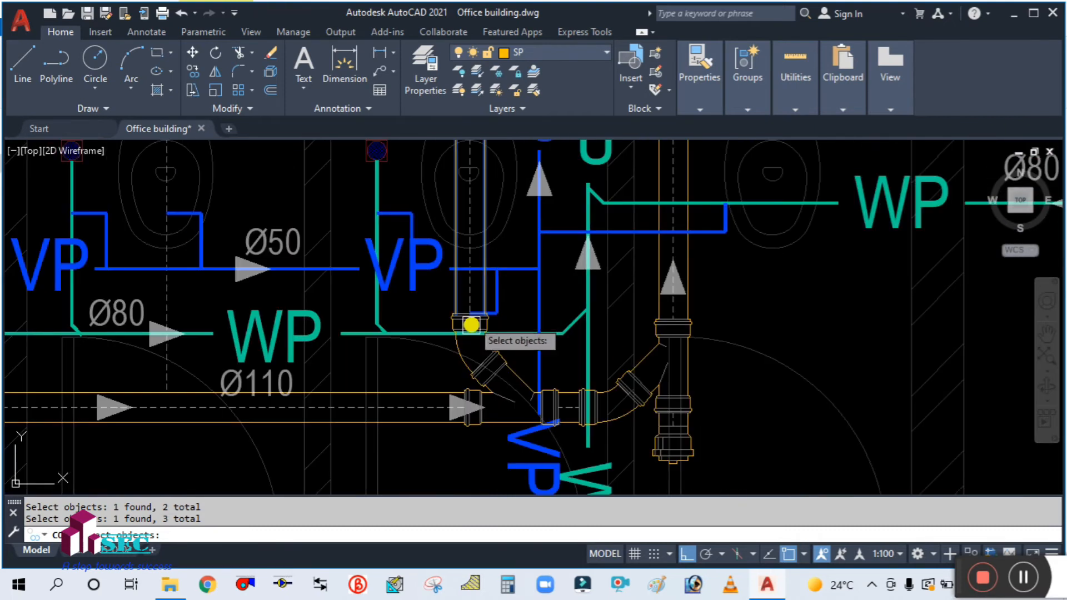
{"action": "scroll", "coordinate": [462, 357], "scroll_direction": "up", "scroll_amount": 3}
{"action": "left_click", "coordinate": [482, 354]}
{"action": "left_click", "coordinate": [525, 380]}
{"action": "scroll", "coordinate": [572, 362], "scroll_direction": "down", "scroll_amount": 4}
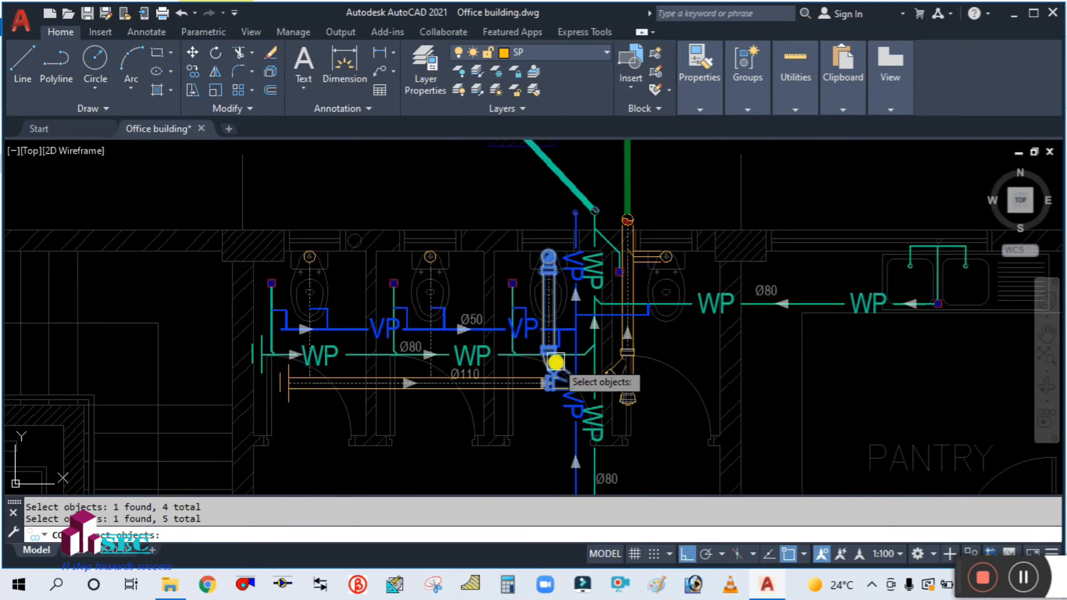
{"action": "scroll", "coordinate": [545, 241], "scroll_direction": "up", "scroll_amount": 5}
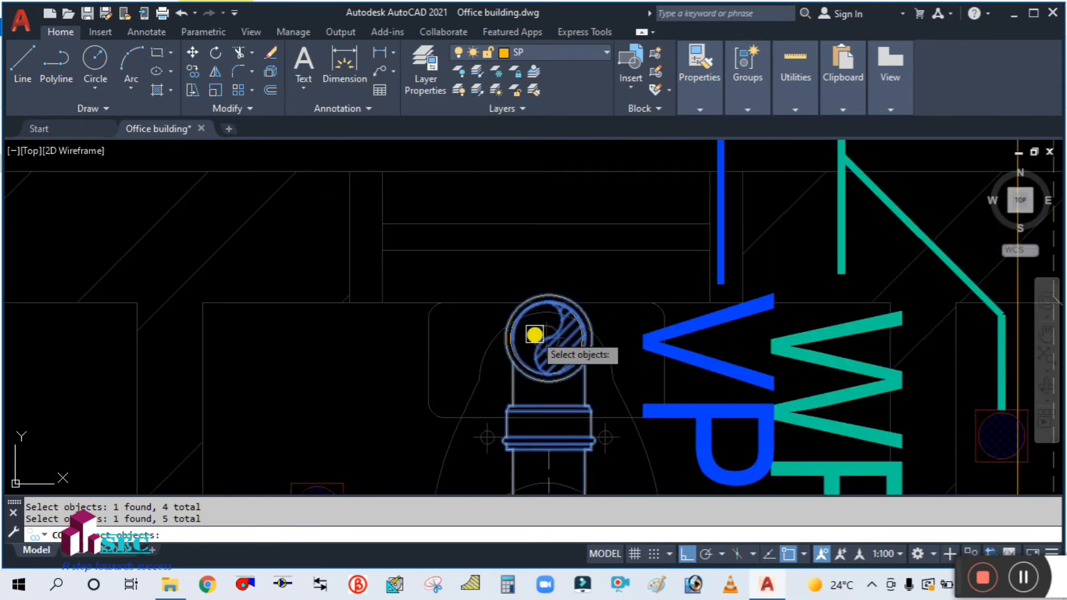
{"action": "scroll", "coordinate": [534, 334], "scroll_direction": "up", "scroll_amount": 3}
{"action": "key", "text": "Return"}
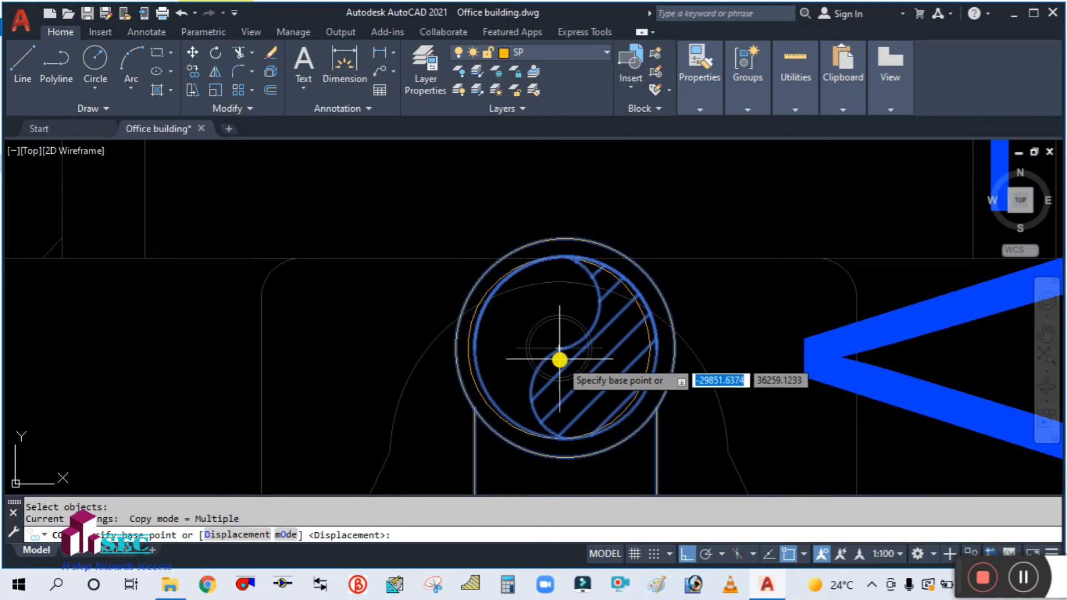
{"action": "left_click", "coordinate": [558, 349]}
{"action": "scroll", "coordinate": [559, 349], "scroll_direction": "down", "scroll_amount": 5}
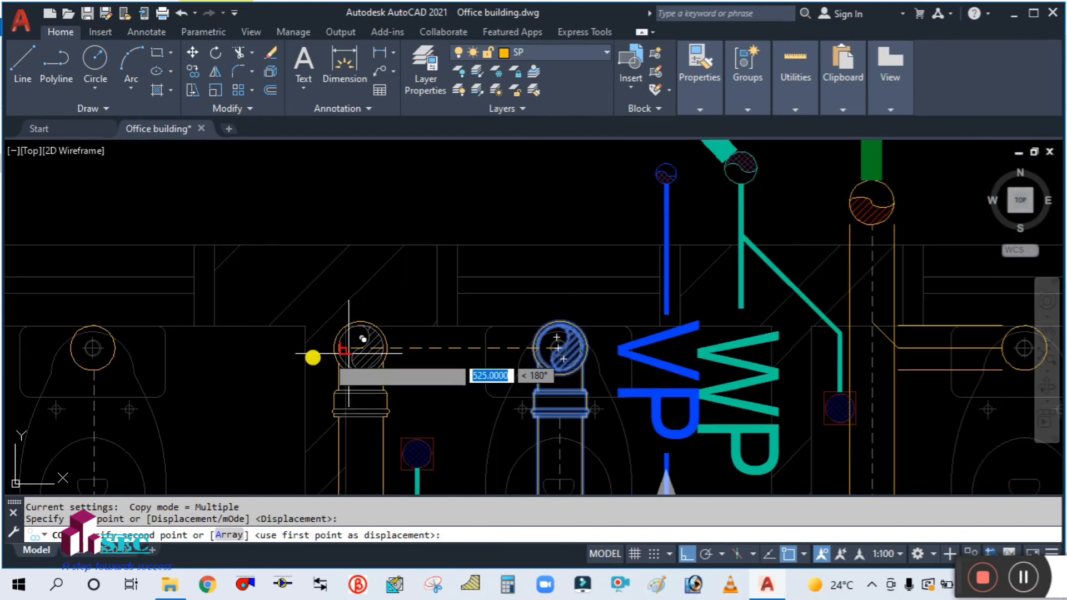
{"action": "scroll", "coordinate": [95, 334], "scroll_direction": "up", "scroll_amount": 6}
{"action": "scroll", "coordinate": [293, 346], "scroll_direction": "up", "scroll_amount": 5}
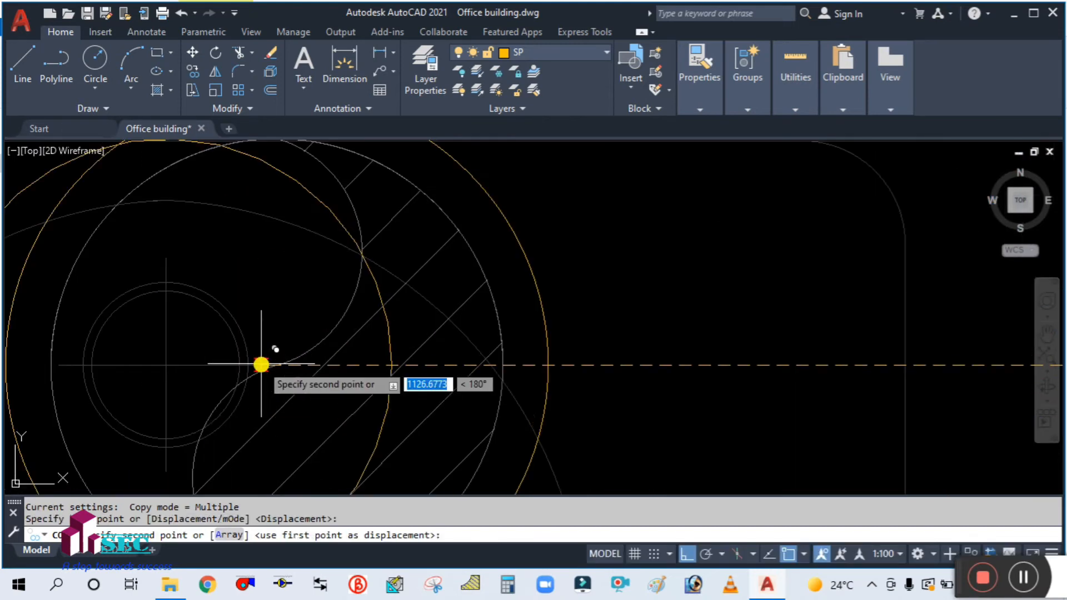
{"action": "left_click", "coordinate": [166, 365]}
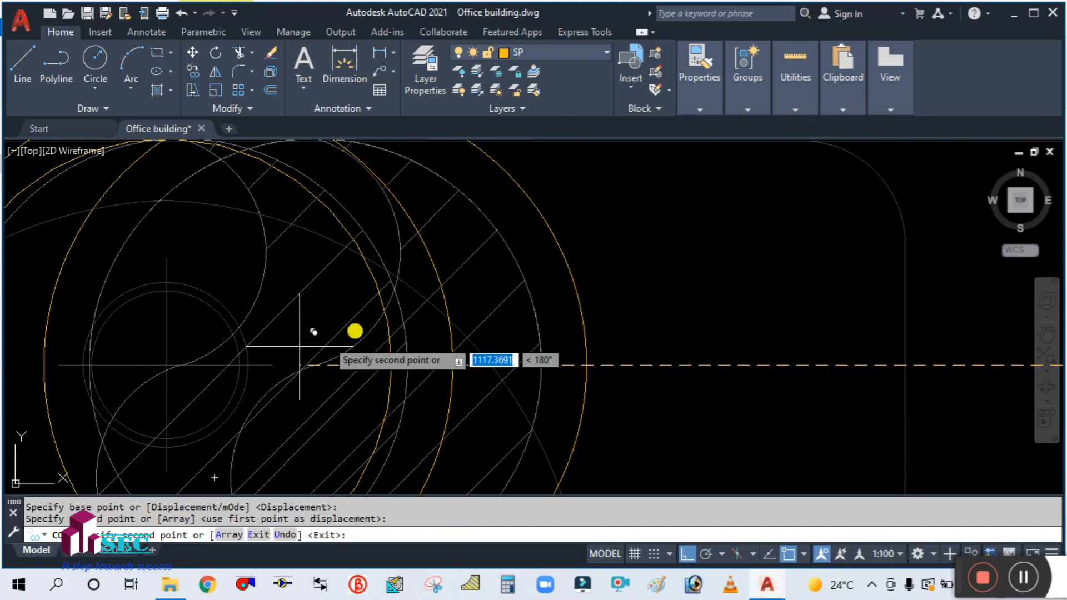
Place another copy of the branch pipe and fittings on the leftmost cubicle's WC outlet centre and finish copying
{"action": "scroll", "coordinate": [535, 264], "scroll_direction": "down", "scroll_amount": 7}
{"action": "scroll", "coordinate": [536, 264], "scroll_direction": "down", "scroll_amount": 3}
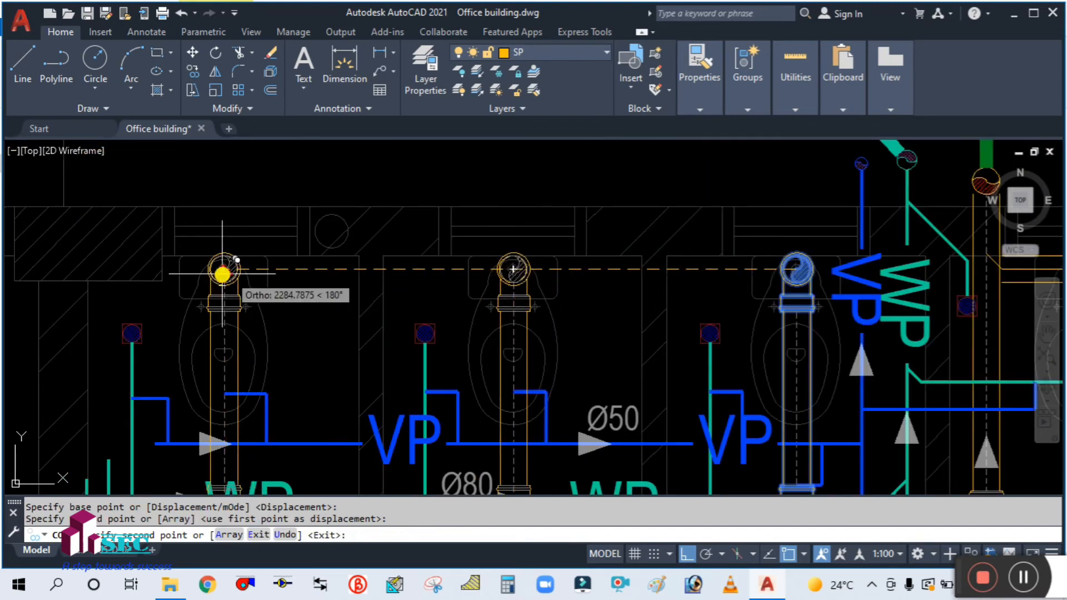
{"action": "scroll", "coordinate": [217, 253], "scroll_direction": "up", "scroll_amount": 4}
{"action": "scroll", "coordinate": [470, 187], "scroll_direction": "down", "scroll_amount": 8}
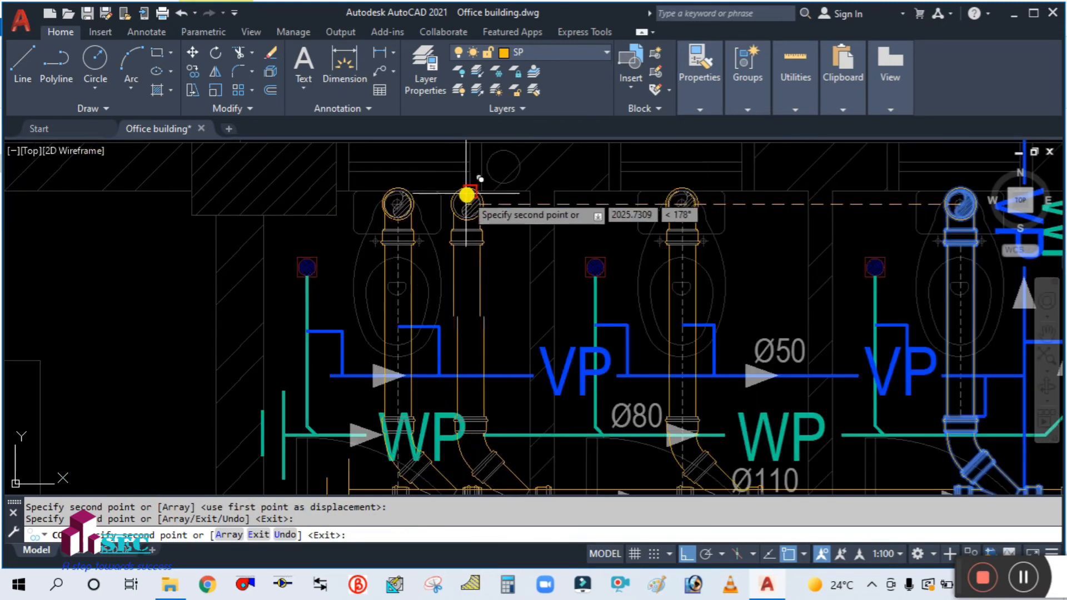
{"action": "key", "text": "Escape"}
Trim the main pipe lines and centerlines inside the middle cubicle's wye and elbow, using both copied branches' outer socket end lines as cutting edges
{"action": "scroll", "coordinate": [476, 273], "scroll_direction": "up", "scroll_amount": 6}
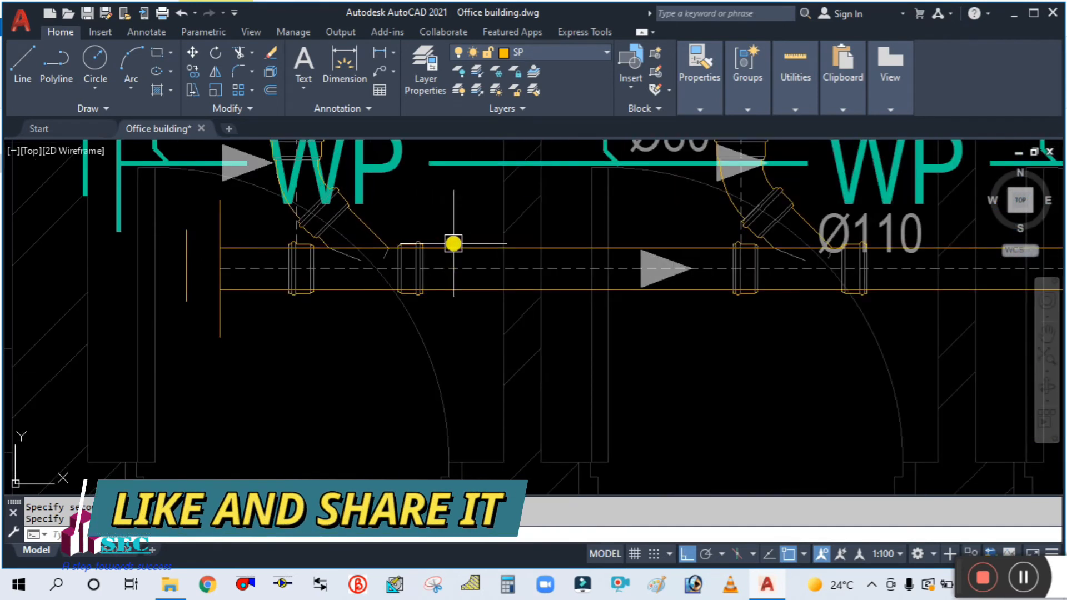
{"action": "scroll", "coordinate": [416, 405], "scroll_direction": "down", "scroll_amount": 2}
{"action": "type", "text": "tr"}
{"action": "key", "text": "Return"}
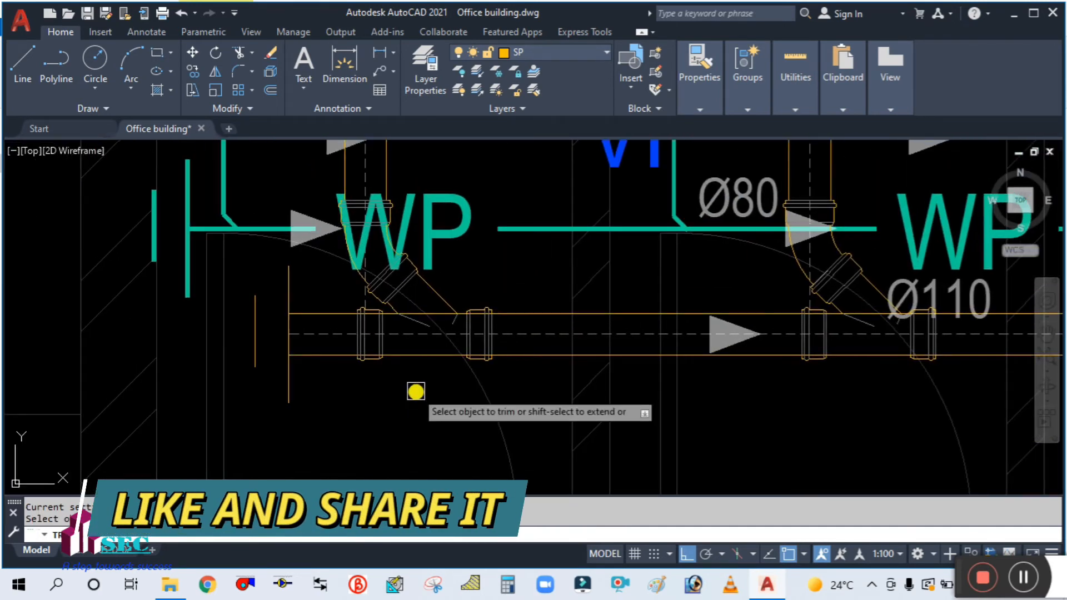
{"action": "type", "text": "t"}
{"action": "key", "text": "Return"}
{"action": "scroll", "coordinate": [503, 346], "scroll_direction": "up", "scroll_amount": 3}
{"action": "scroll", "coordinate": [503, 346], "scroll_direction": "up", "scroll_amount": 2}
{"action": "left_click", "coordinate": [467, 340]}
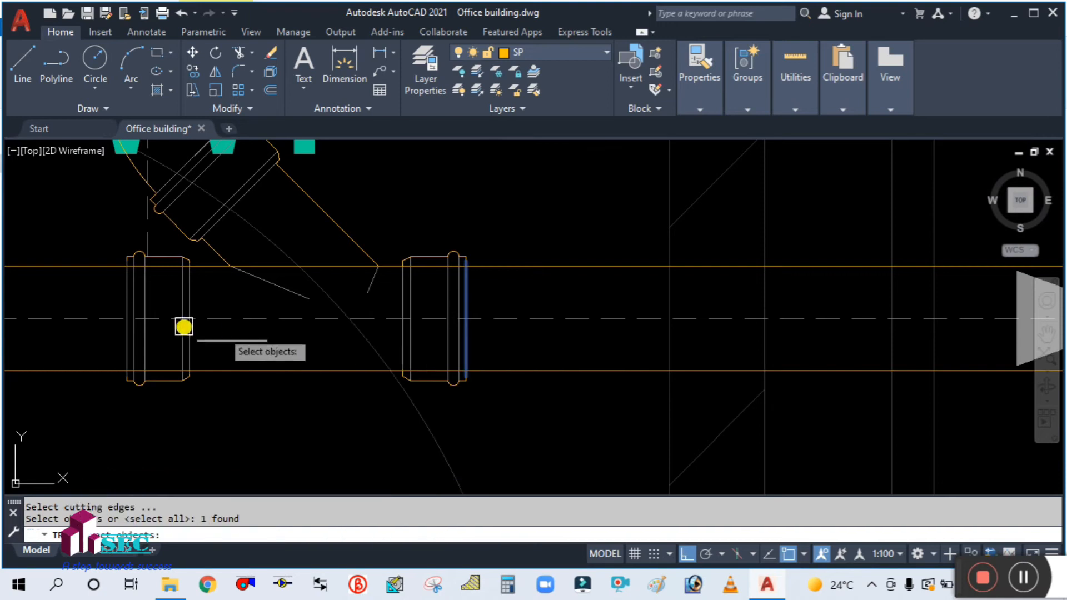
{"action": "left_click", "coordinate": [119, 332]}
{"action": "scroll", "coordinate": [219, 412], "scroll_direction": "down", "scroll_amount": 4}
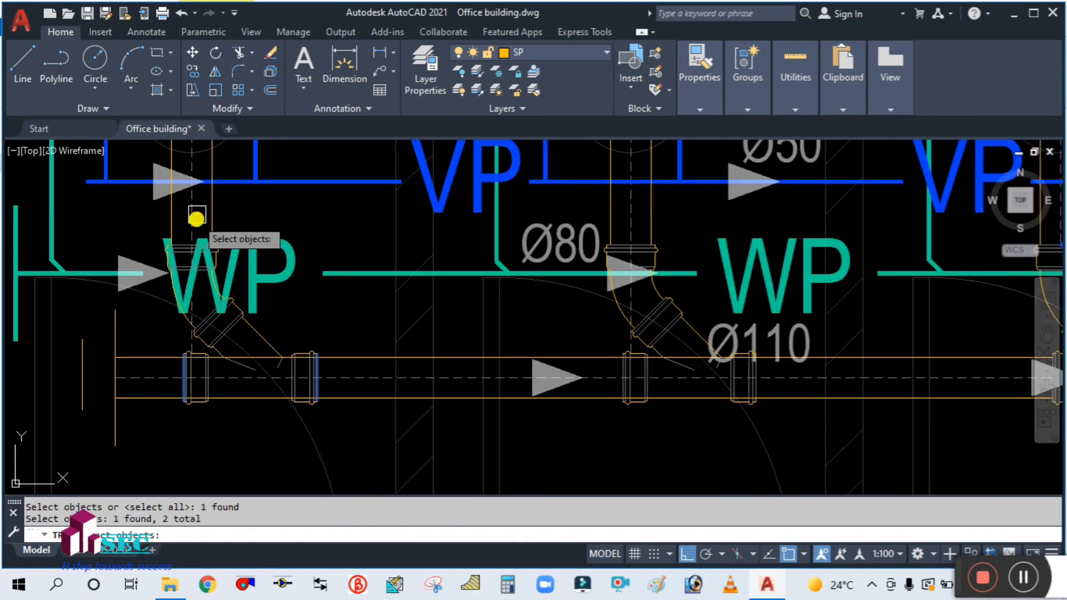
{"action": "scroll", "coordinate": [196, 219], "scroll_direction": "up", "scroll_amount": 4}
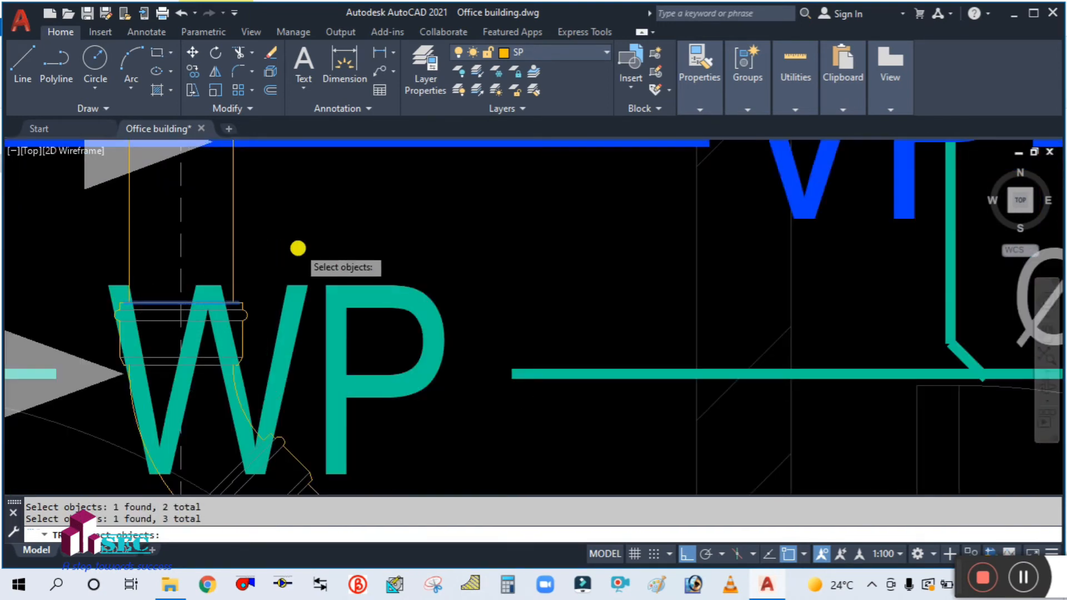
{"action": "scroll", "coordinate": [298, 245], "scroll_direction": "down", "scroll_amount": 4}
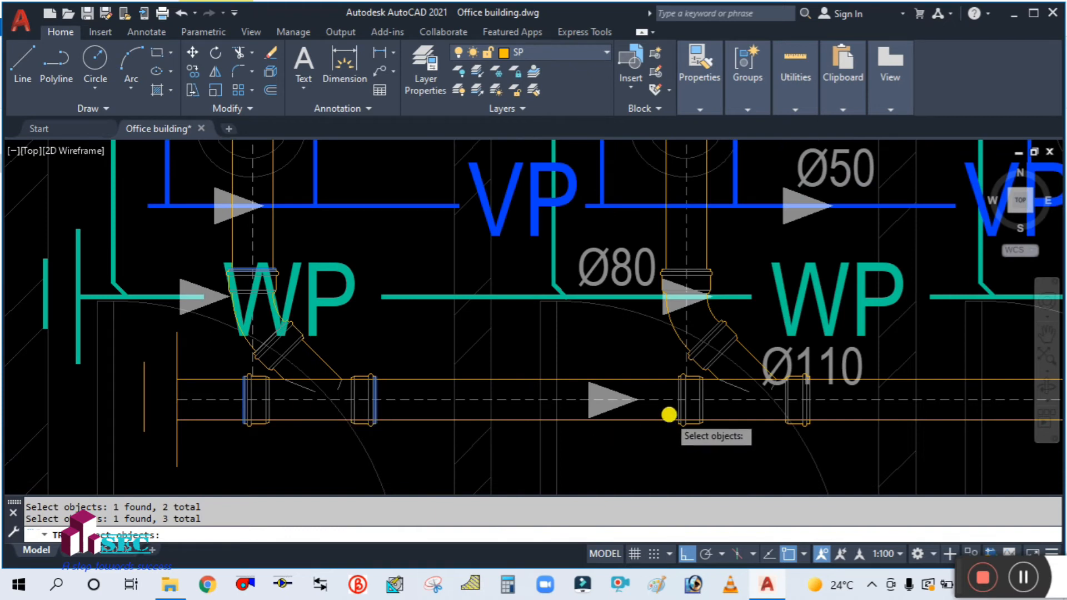
{"action": "scroll", "coordinate": [669, 414], "scroll_direction": "up", "scroll_amount": 5}
{"action": "scroll", "coordinate": [492, 412], "scroll_direction": "down", "scroll_amount": 4}
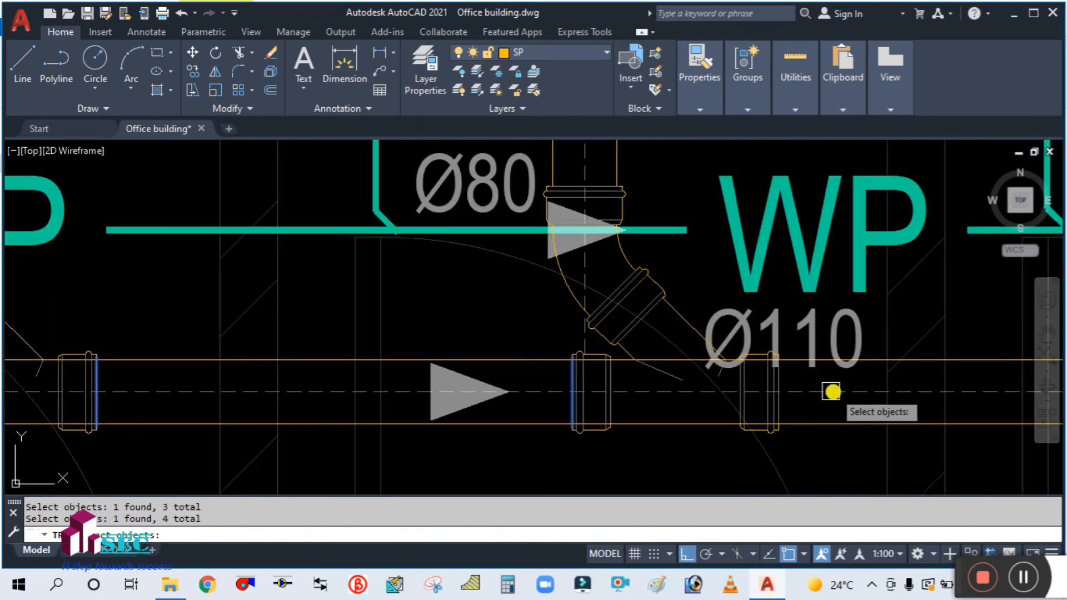
{"action": "scroll", "coordinate": [822, 395], "scroll_direction": "up", "scroll_amount": 3}
{"action": "left_click", "coordinate": [705, 428]}
{"action": "scroll", "coordinate": [722, 436], "scroll_direction": "down", "scroll_amount": 2}
{"action": "scroll", "coordinate": [524, 269], "scroll_direction": "up", "scroll_amount": 1}
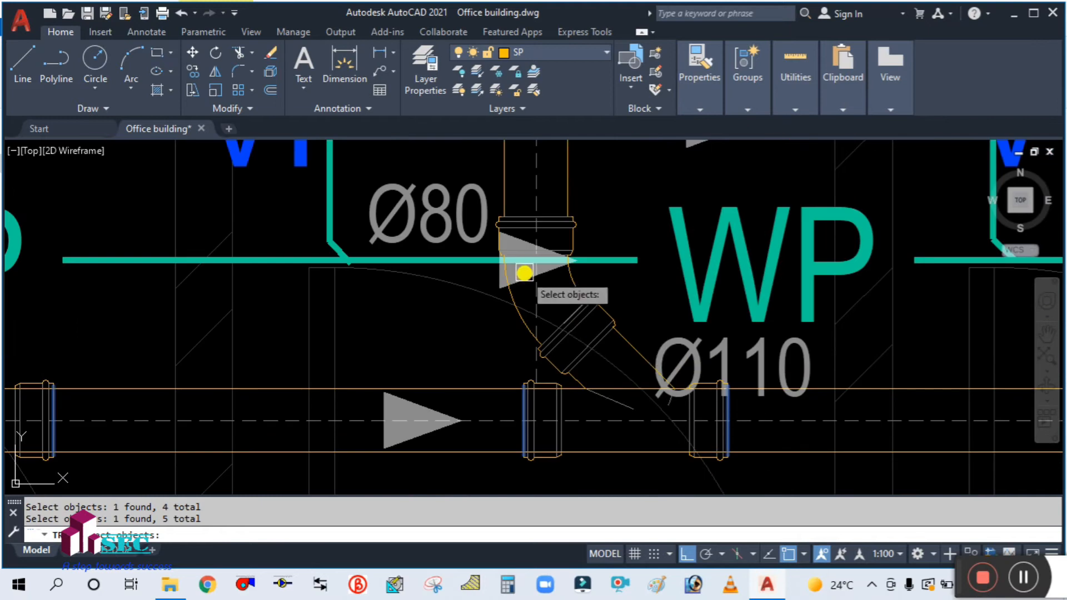
{"action": "scroll", "coordinate": [562, 207], "scroll_direction": "up", "scroll_amount": 3}
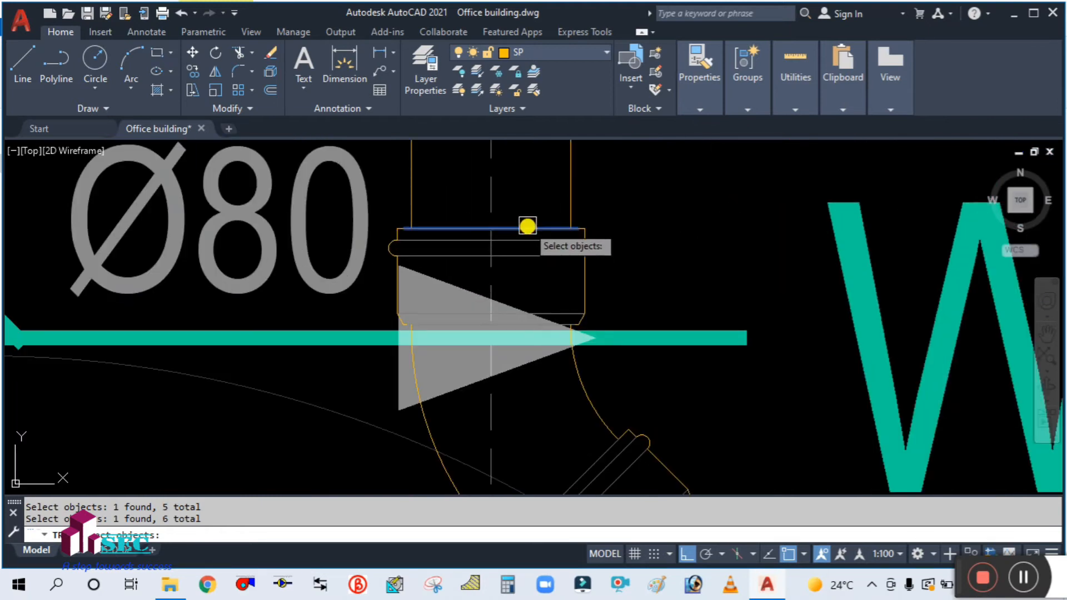
{"action": "scroll", "coordinate": [528, 225], "scroll_direction": "down", "scroll_amount": 4}
{"action": "scroll", "coordinate": [607, 279], "scroll_direction": "down", "scroll_amount": 2}
{"action": "middle_click_drag", "start_coordinate": [607, 405], "coordinate": [606, 422]}
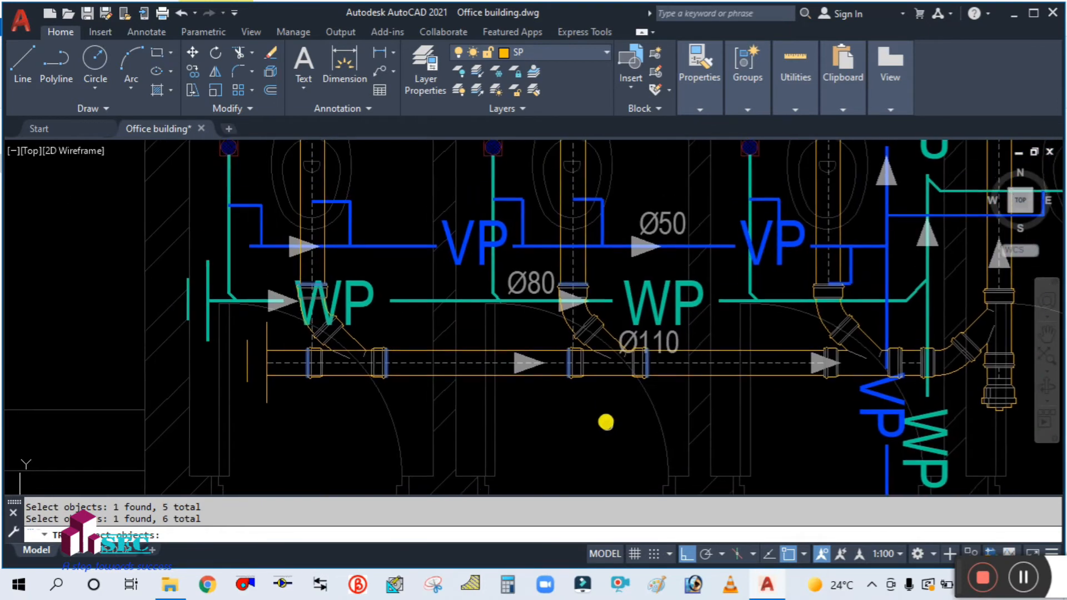
{"action": "key", "text": "Return"}
{"action": "left_click", "coordinate": [601, 406]}
{"action": "left_click", "coordinate": [615, 334]}
{"action": "scroll", "coordinate": [612, 321], "scroll_direction": "up", "scroll_amount": 2}
{"action": "left_click", "coordinate": [612, 321]}
{"action": "left_click", "coordinate": [548, 338]}
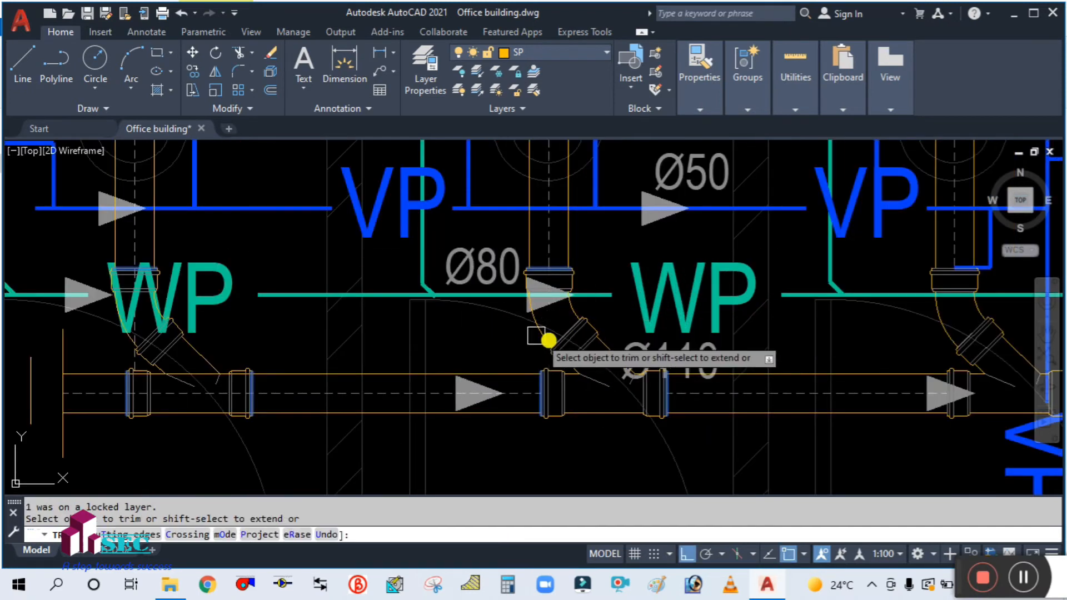
Trim the main pipe lines and centerlines running through the leftmost cubicle's wye and lower elbow with the same cutting edges
{"action": "scroll", "coordinate": [324, 369], "scroll_direction": "down", "scroll_amount": 3}
{"action": "scroll", "coordinate": [430, 393], "scroll_direction": "up", "scroll_amount": 3}
{"action": "left_click", "coordinate": [509, 328]}
{"action": "left_click", "coordinate": [519, 312]}
{"action": "left_click", "coordinate": [509, 312]}
{"action": "key", "text": "Escape"}
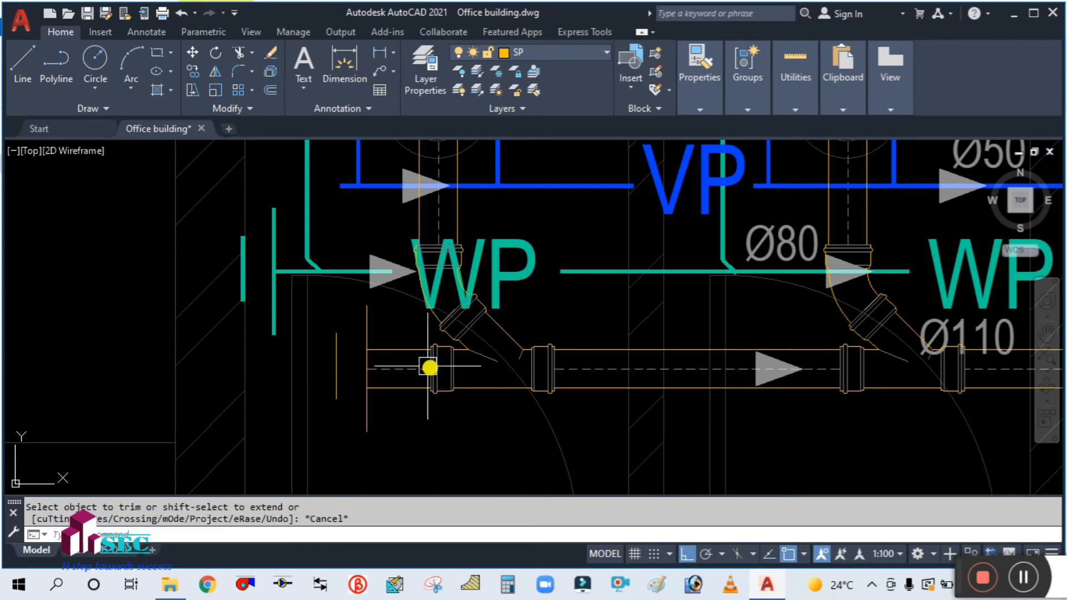
Copy the end cap from the vertical main's lower end to just below the horizontal main pipe's left end
{"action": "scroll", "coordinate": [495, 374], "scroll_direction": "up", "scroll_amount": 4}
{"action": "scroll", "coordinate": [448, 347], "scroll_direction": "down", "scroll_amount": 5}
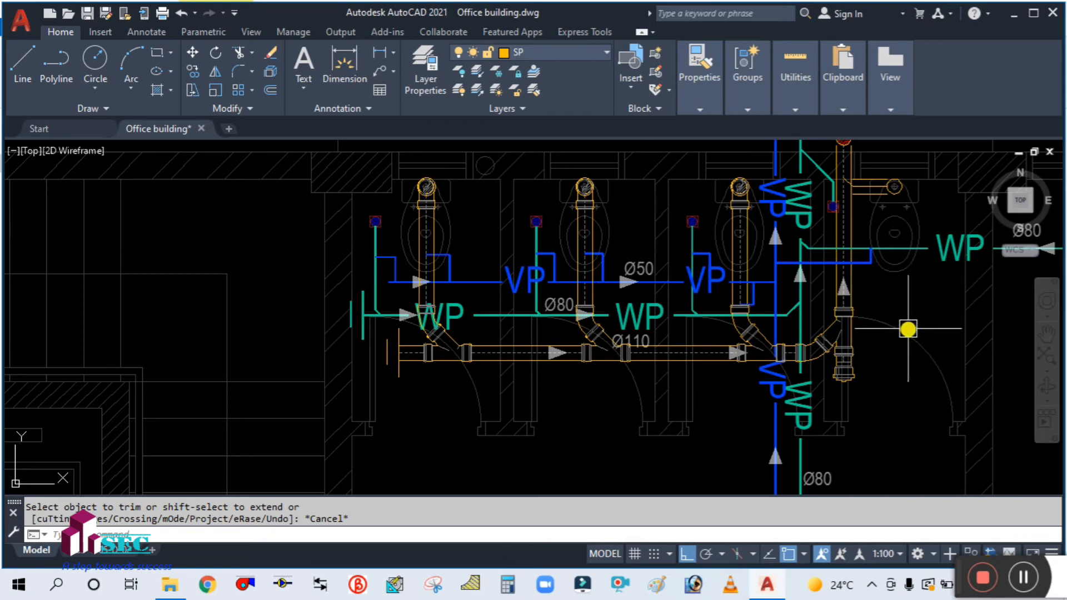
{"action": "scroll", "coordinate": [759, 426], "scroll_direction": "up", "scroll_amount": 3}
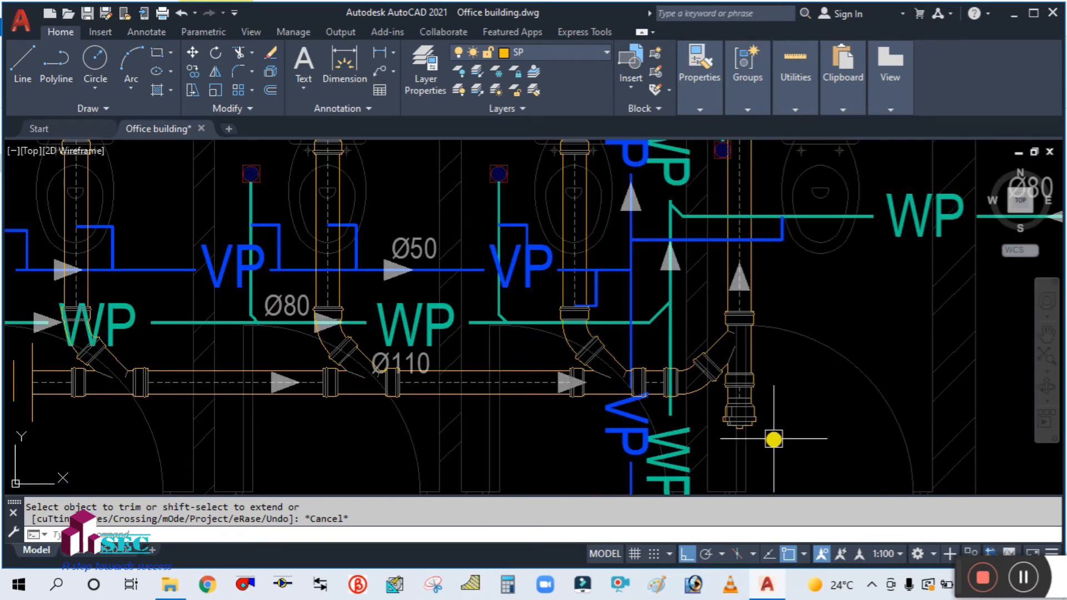
{"action": "type", "text": "o"}
{"action": "key", "text": "Return"}
{"action": "scroll", "coordinate": [743, 428], "scroll_direction": "up", "scroll_amount": 2}
{"action": "left_click", "coordinate": [722, 417]}
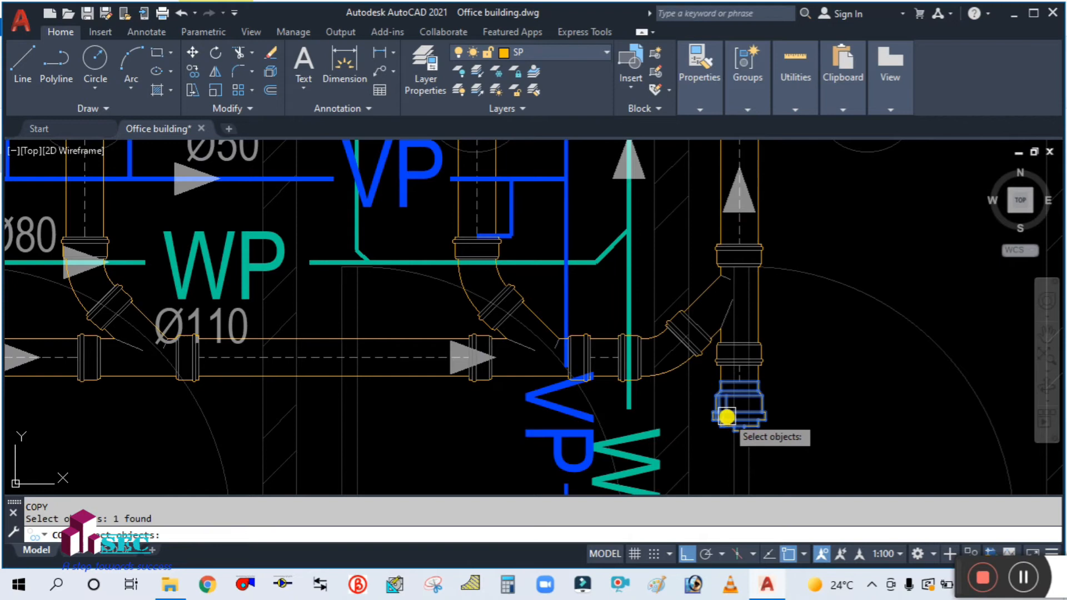
{"action": "scroll", "coordinate": [805, 406], "scroll_direction": "down", "scroll_amount": 3}
{"action": "key", "text": "Return"}
{"action": "left_click", "coordinate": [810, 416]}
{"action": "scroll", "coordinate": [375, 430], "scroll_direction": "up", "scroll_amount": 3}
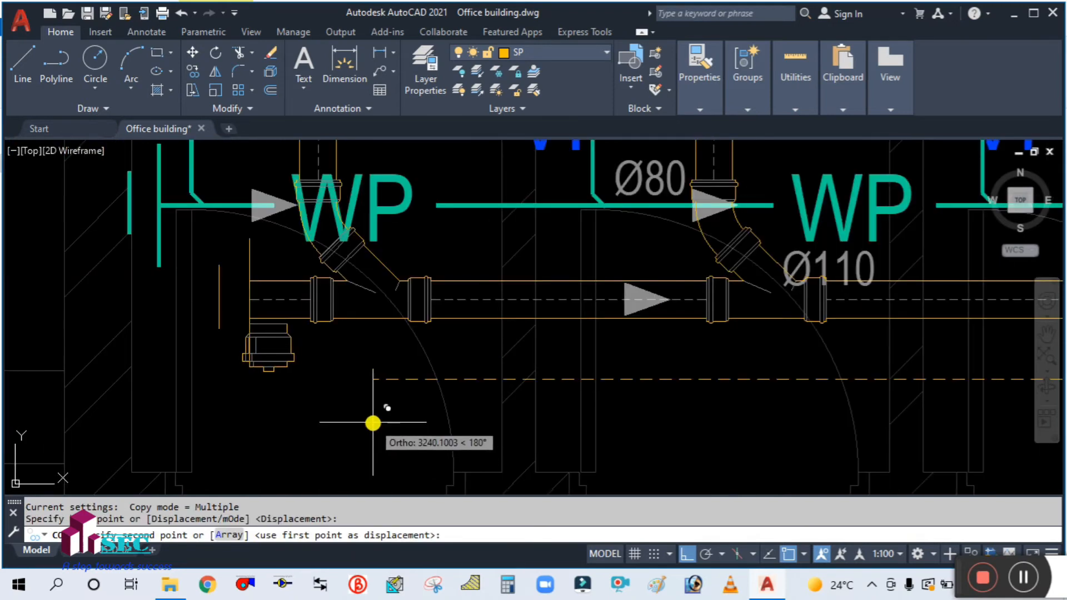
{"action": "left_click", "coordinate": [328, 400]}
{"action": "key", "text": "Escape"}
Rotate the copied end cap 90° clockwise so its open end faces the leftmost cubicle's wye
{"action": "scroll", "coordinate": [281, 344], "scroll_direction": "up", "scroll_amount": 3}
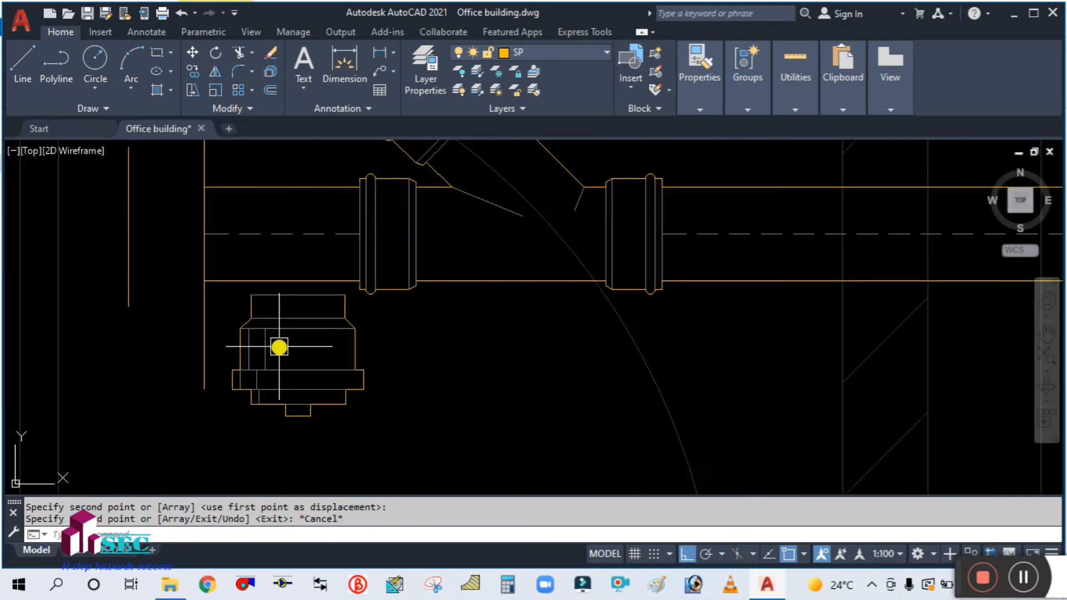
{"action": "type", "text": "ro"}
{"action": "key", "text": "Return"}
{"action": "left_click", "coordinate": [365, 377]}
{"action": "key", "text": "Return"}
{"action": "left_click", "coordinate": [431, 374]}
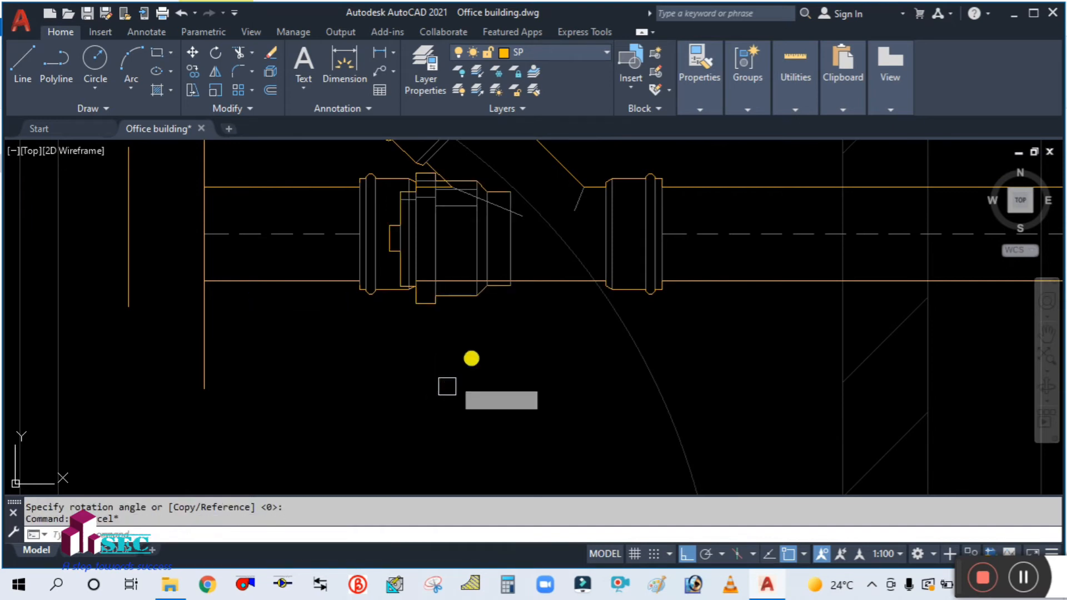
Move the rotated end cap by its open end's midpoint onto the outer socket end of the leftmost wye
{"action": "type", "text": "m"}
{"action": "key", "text": "Return"}
{"action": "left_click", "coordinate": [510, 244]}
{"action": "key", "text": "Return"}
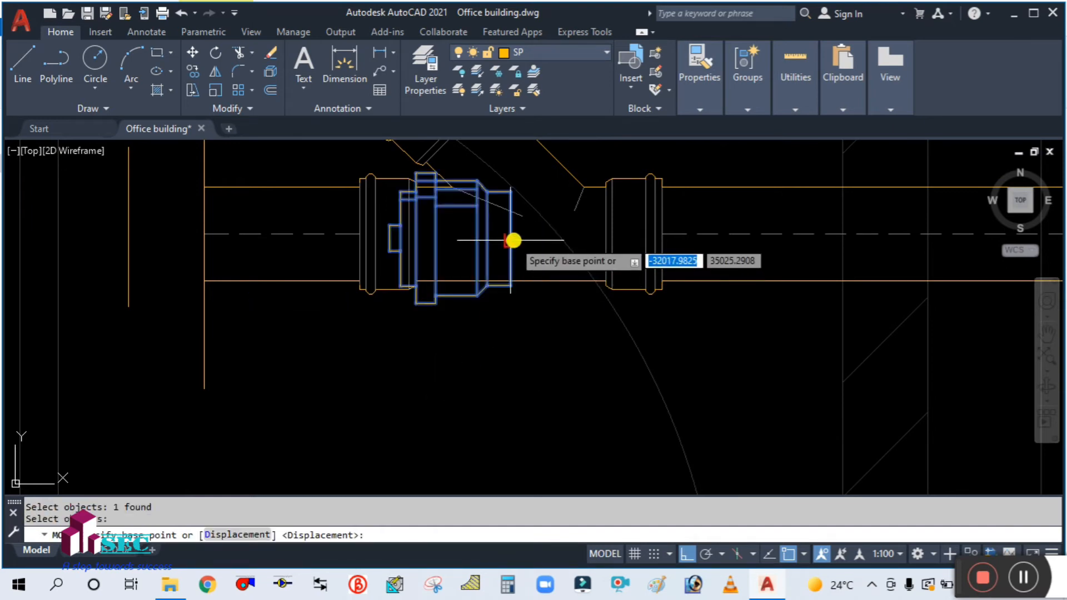
{"action": "left_click", "coordinate": [511, 241]}
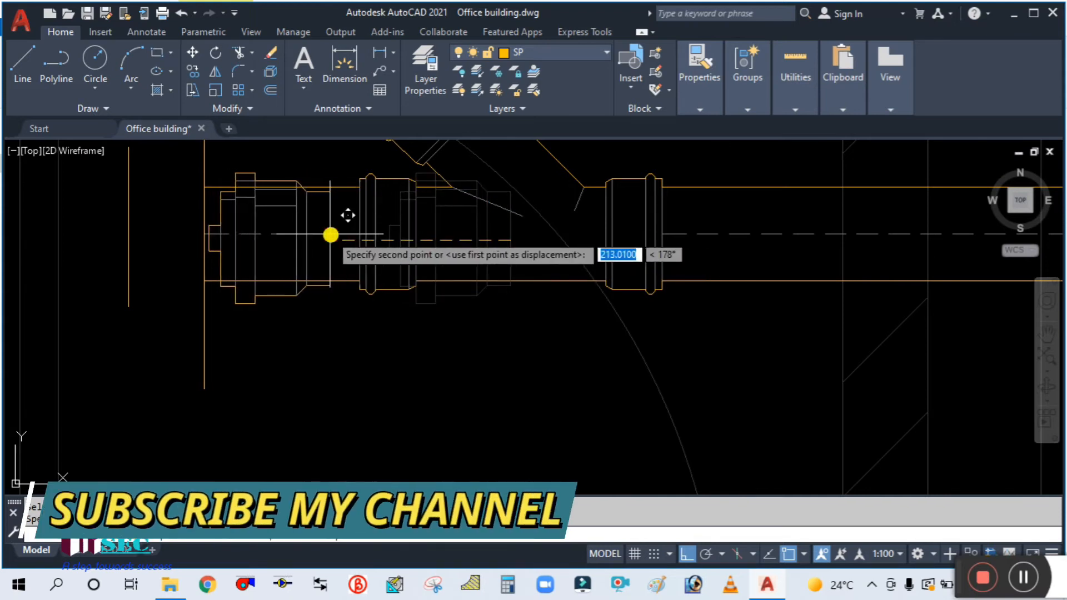
{"action": "left_click", "coordinate": [373, 346]}
Move the same end cap 50 to the left, away from the leftmost wye's socket
{"action": "key", "text": "Return"}
{"action": "type", "text": "p"}
{"action": "key", "text": "Return"}
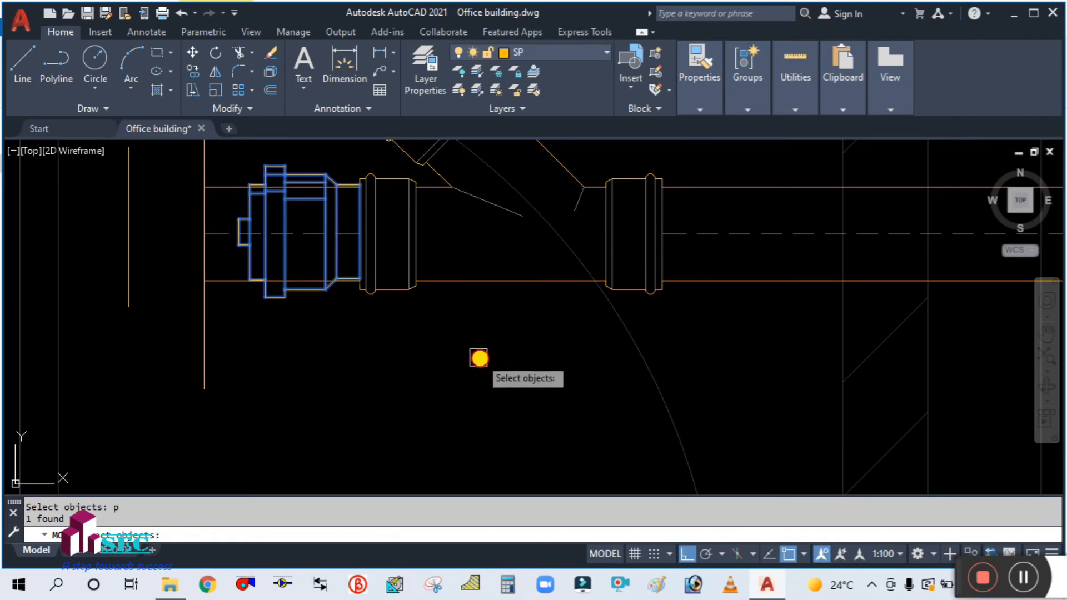
{"action": "key", "text": "Return"}
{"action": "left_click", "coordinate": [479, 358]}
{"action": "type", "text": "50"}
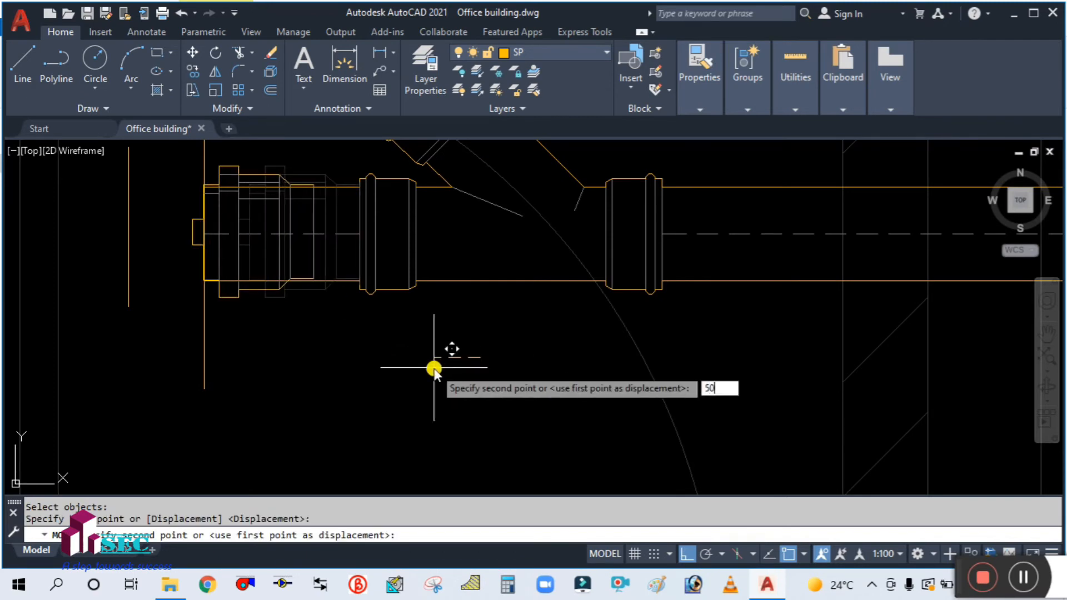
{"action": "key", "text": "Return"}
{"action": "key", "text": "Escape"}
Erase the two vertical end-mark lines at the horizontal main pipe's left end
{"action": "left_click", "coordinate": [237, 369]}
{"action": "left_click", "coordinate": [191, 345]}
{"action": "type", "text": "E"}
{"action": "key", "text": "Return"}
{"action": "left_click", "coordinate": [169, 328]}
{"action": "left_click", "coordinate": [115, 295]}
{"action": "key", "text": "Escape"}
Trim the main pipe lines and centerline running through the end cap, using the cap's open-end line as cutting edge
{"action": "scroll", "coordinate": [322, 349], "scroll_direction": "up", "scroll_amount": 5}
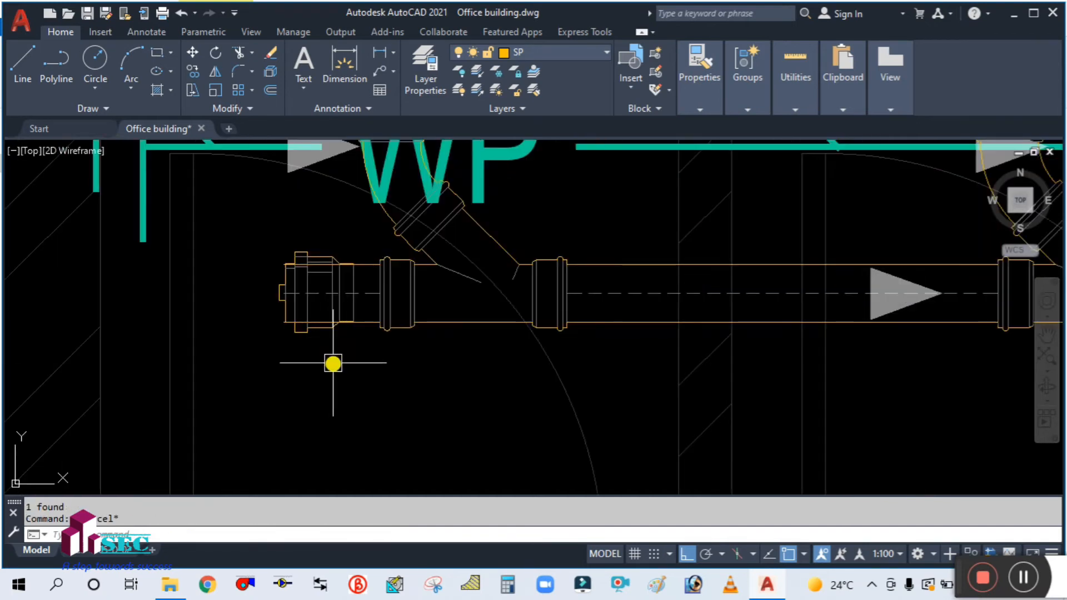
{"action": "type", "text": "tr"}
{"action": "key", "text": "Return"}
{"action": "type", "text": "t"}
{"action": "key", "text": "Return"}
{"action": "scroll", "coordinate": [347, 319], "scroll_direction": "up", "scroll_amount": 2}
{"action": "left_click", "coordinate": [357, 300]}
{"action": "key", "text": "Return"}
{"action": "type", "text": "f"}
{"action": "key", "text": "Return"}
{"action": "scroll", "coordinate": [324, 174], "scroll_direction": "down", "scroll_amount": 5}
{"action": "key", "text": "Escape"}
Move the end cap straight down so its upper open-end corner meets the upper pipe line's left end
{"action": "scroll", "coordinate": [278, 291], "scroll_direction": "up", "scroll_amount": 2}
{"action": "scroll", "coordinate": [269, 352], "scroll_direction": "up", "scroll_amount": 2}
{"action": "scroll", "coordinate": [300, 374], "scroll_direction": "up", "scroll_amount": 1}
{"action": "scroll", "coordinate": [316, 278], "scroll_direction": "up", "scroll_amount": 2}
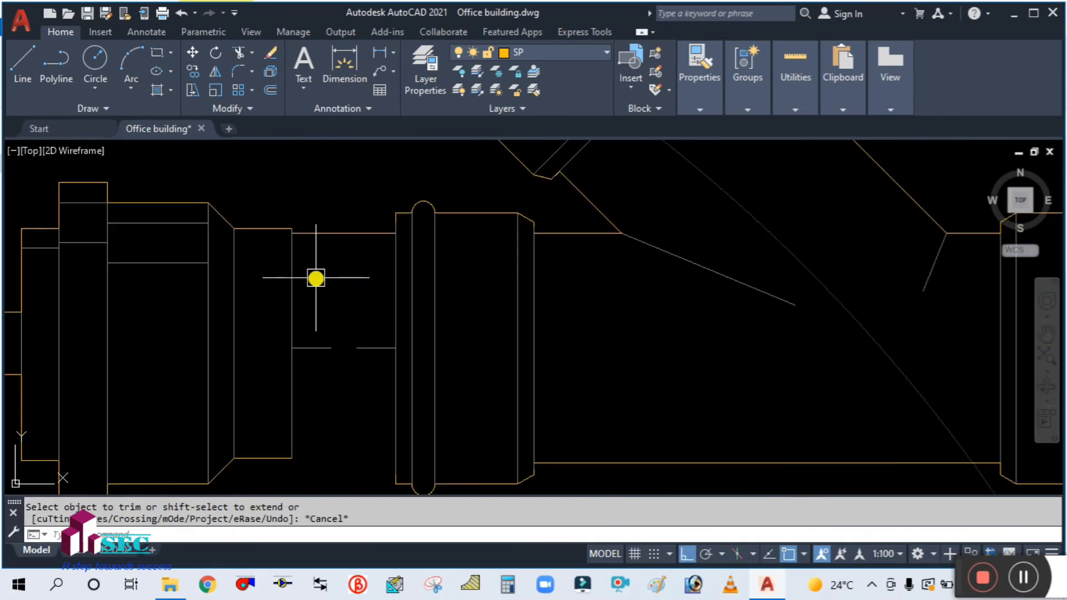
{"action": "type", "text": "m"}
{"action": "key", "text": "Return"}
{"action": "left_click", "coordinate": [292, 295]}
{"action": "scroll", "coordinate": [289, 224], "scroll_direction": "up", "scroll_amount": 3}
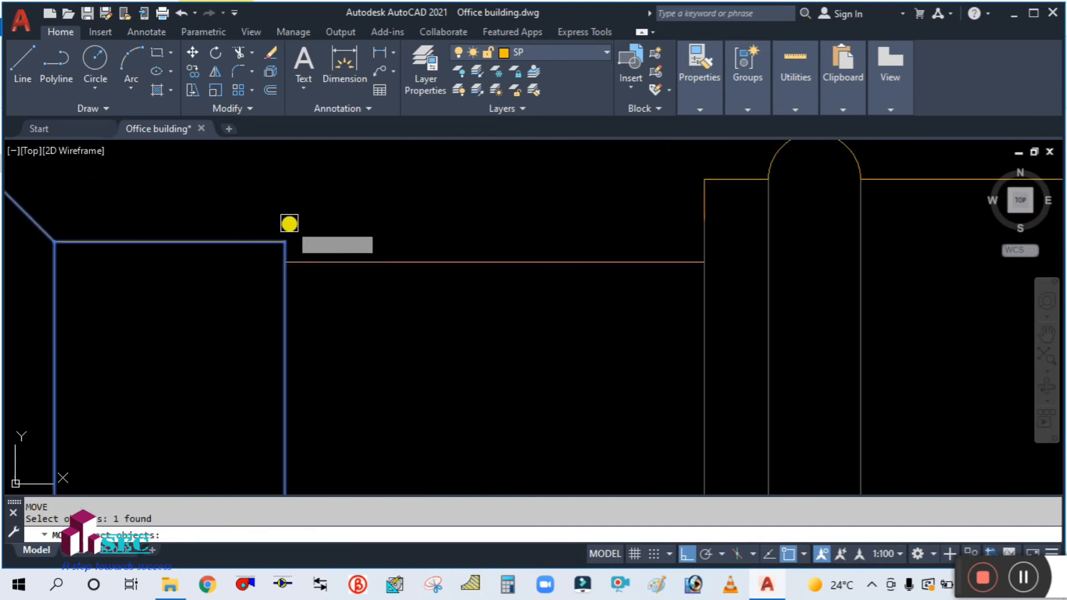
{"action": "key", "text": "Return"}
{"action": "left_click", "coordinate": [284, 228]}
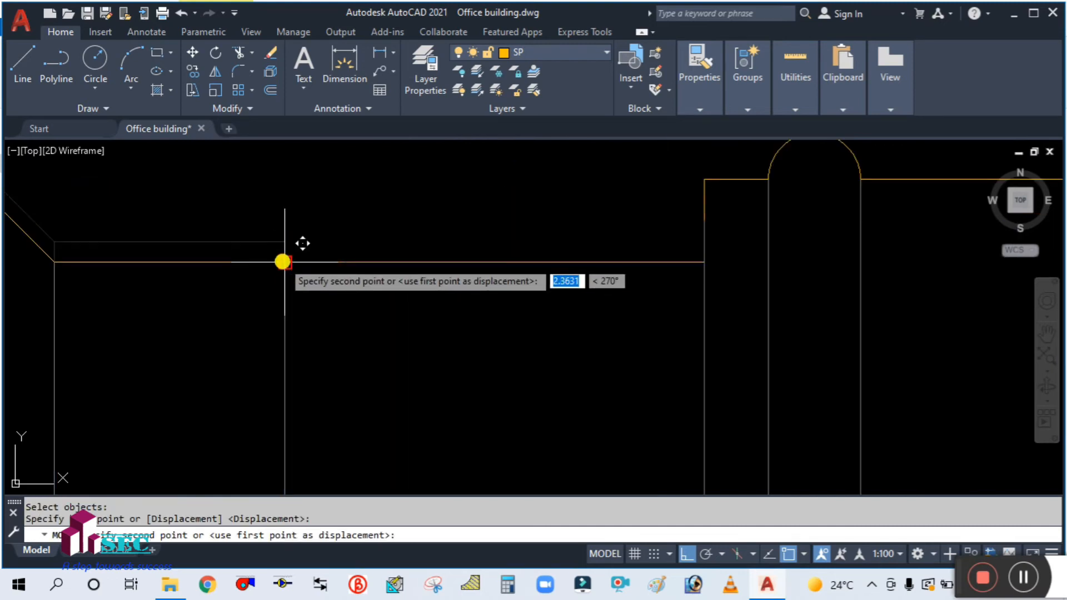
{"action": "left_click", "coordinate": [352, 223]}
Copy the short upper pipe line between cap and wye down to the cap's lower open-end corner, and save the drawing
{"action": "scroll", "coordinate": [352, 222], "scroll_direction": "down", "scroll_amount": 2}
{"action": "scroll", "coordinate": [352, 222], "scroll_direction": "down", "scroll_amount": 3}
{"action": "scroll", "coordinate": [400, 290], "scroll_direction": "up", "scroll_amount": 3}
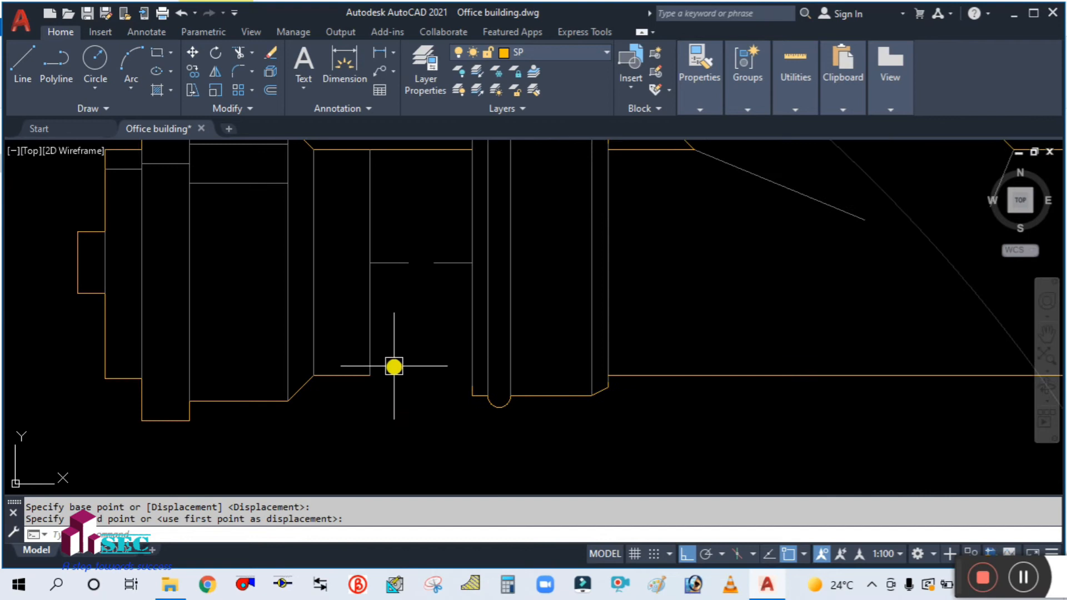
{"action": "key", "text": "Return"}
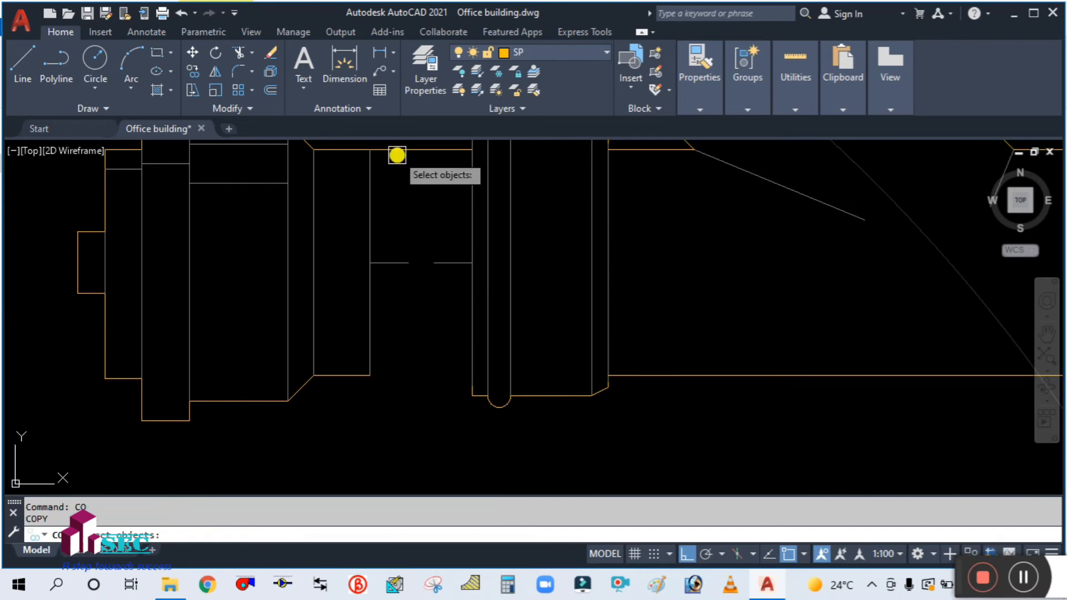
{"action": "key", "text": "Return"}
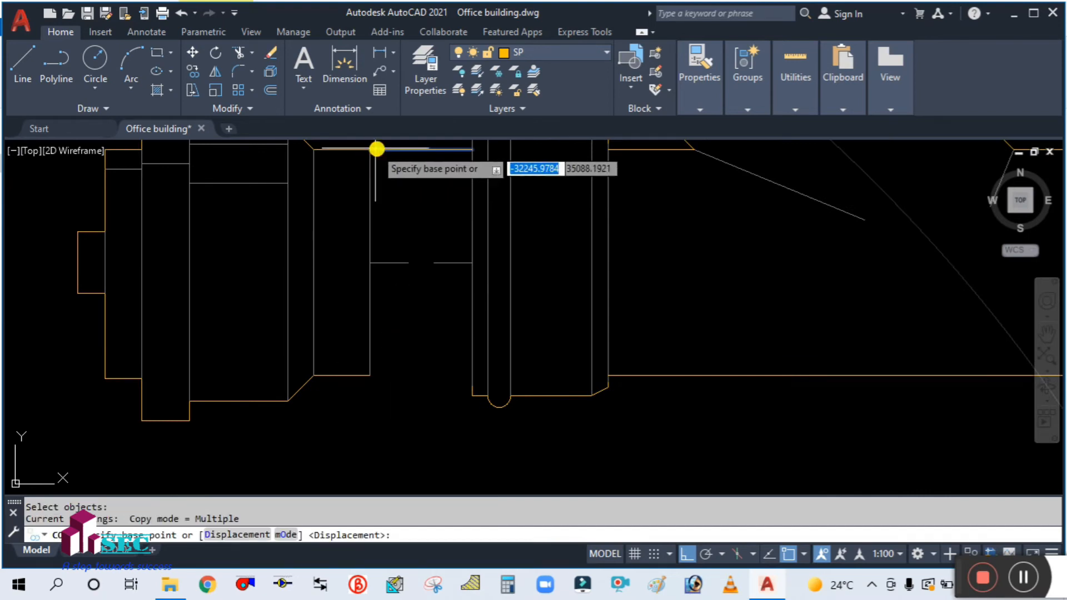
{"action": "left_click", "coordinate": [369, 149]}
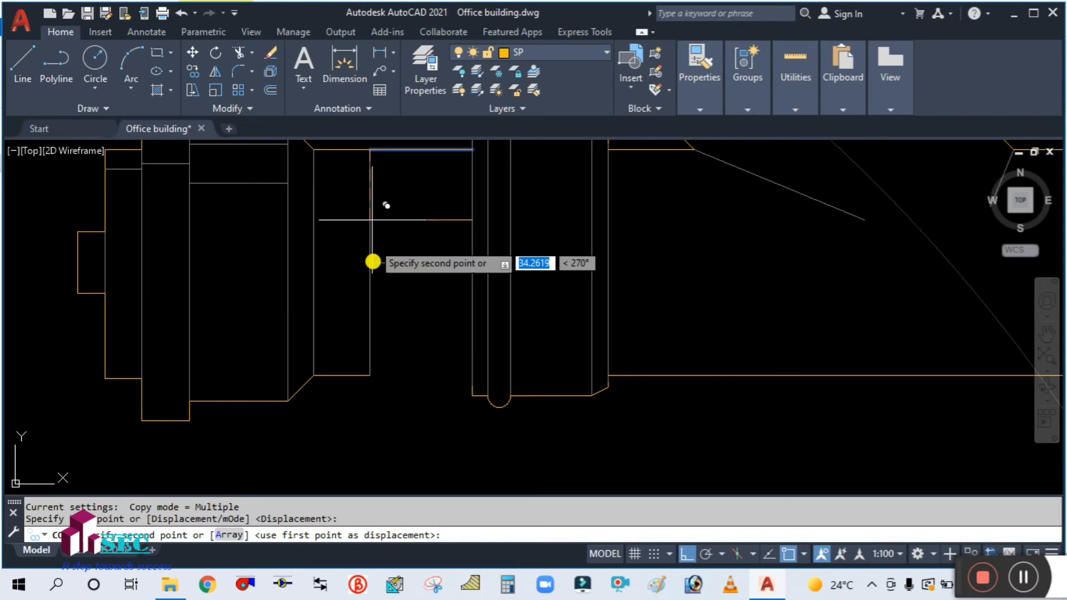
{"action": "left_click", "coordinate": [372, 372]}
{"action": "key", "text": "Escape"}
{"action": "scroll", "coordinate": [389, 405], "scroll_direction": "up", "scroll_amount": 5}
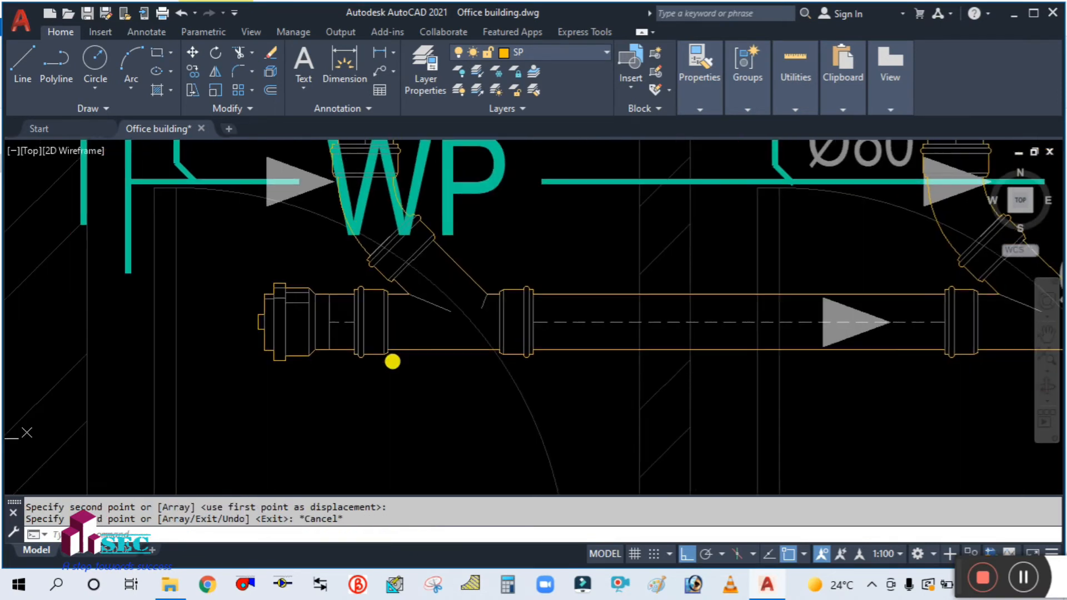
{"action": "scroll", "coordinate": [425, 409], "scroll_direction": "down", "scroll_amount": 2}
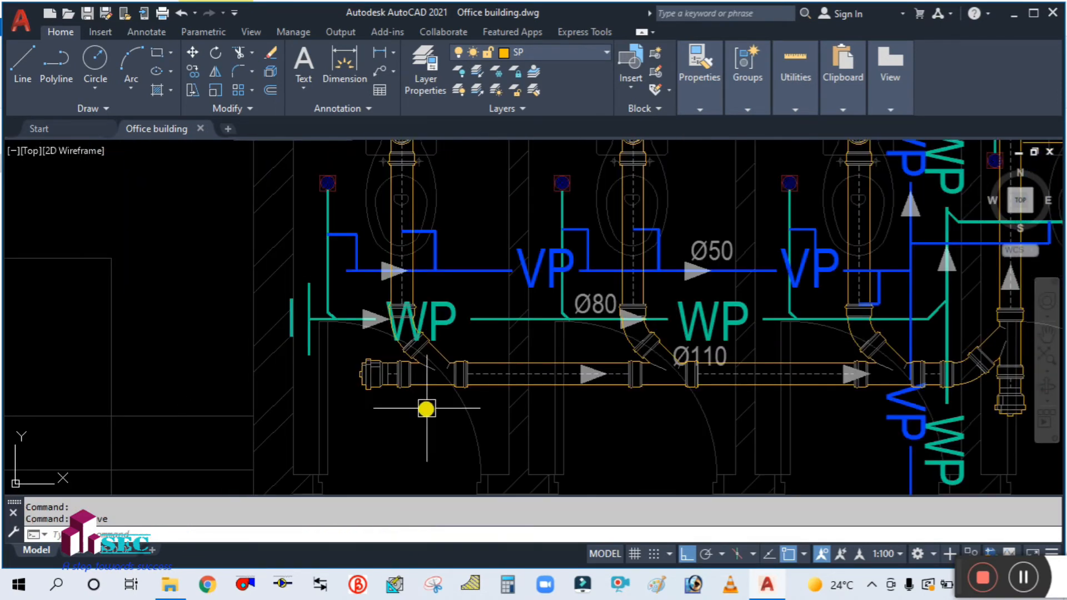
Copy the vertical main's wye and its elbow straight up onto the green line above the riser
{"action": "scroll", "coordinate": [425, 409], "scroll_direction": "down", "scroll_amount": 4}
{"action": "scroll", "coordinate": [687, 293], "scroll_direction": "up", "scroll_amount": 4}
{"action": "scroll", "coordinate": [687, 293], "scroll_direction": "up", "scroll_amount": 2}
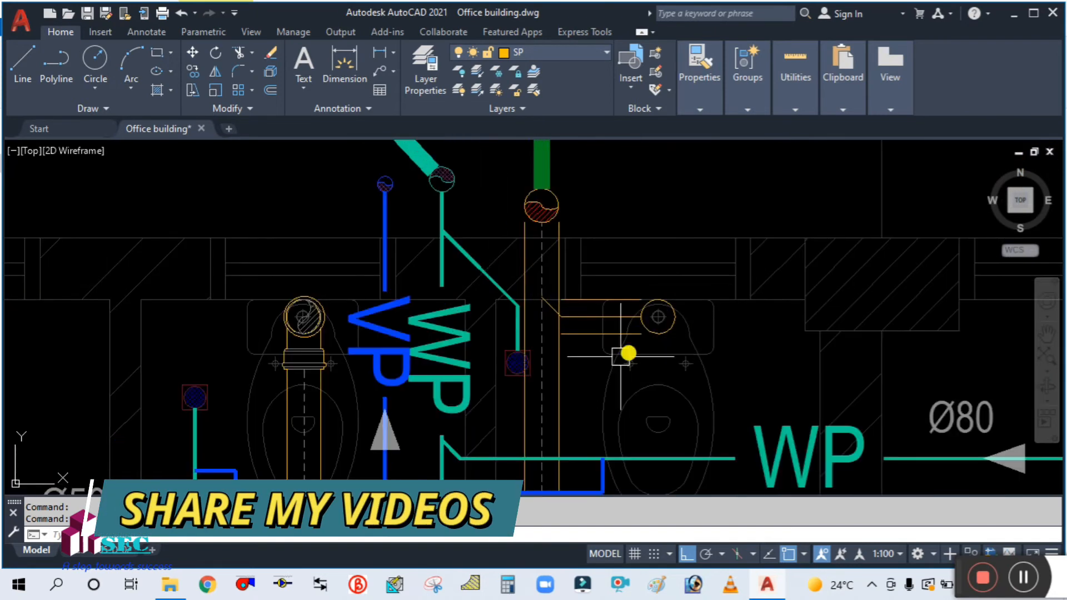
{"action": "scroll", "coordinate": [583, 259], "scroll_direction": "down", "scroll_amount": 5}
{"action": "scroll", "coordinate": [579, 335], "scroll_direction": "up", "scroll_amount": 4}
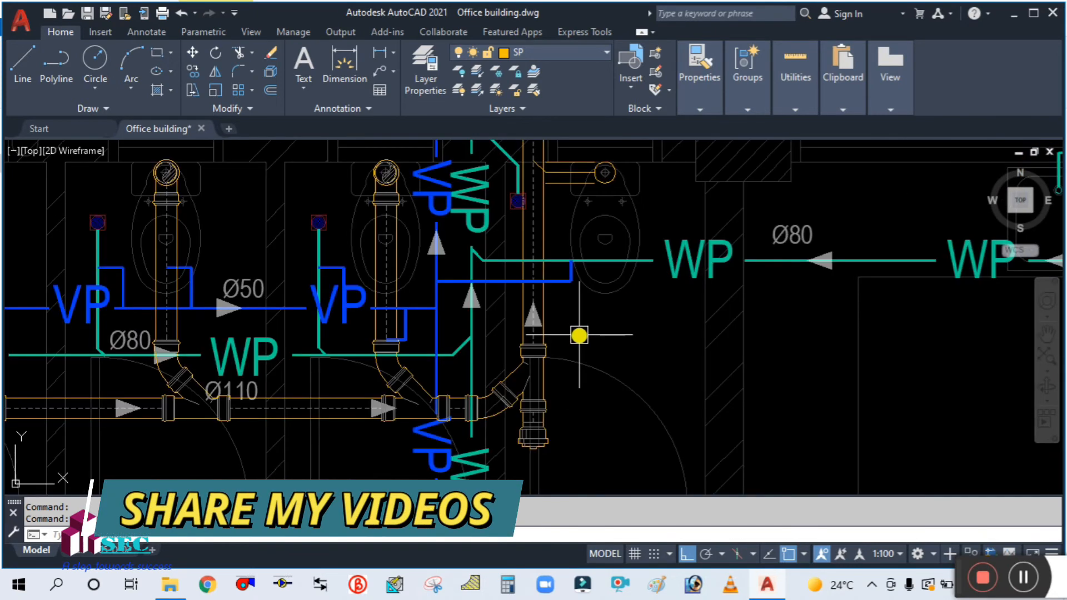
{"action": "type", "text": "co"}
{"action": "key", "text": "Return"}
{"action": "scroll", "coordinate": [531, 389], "scroll_direction": "up", "scroll_amount": 3}
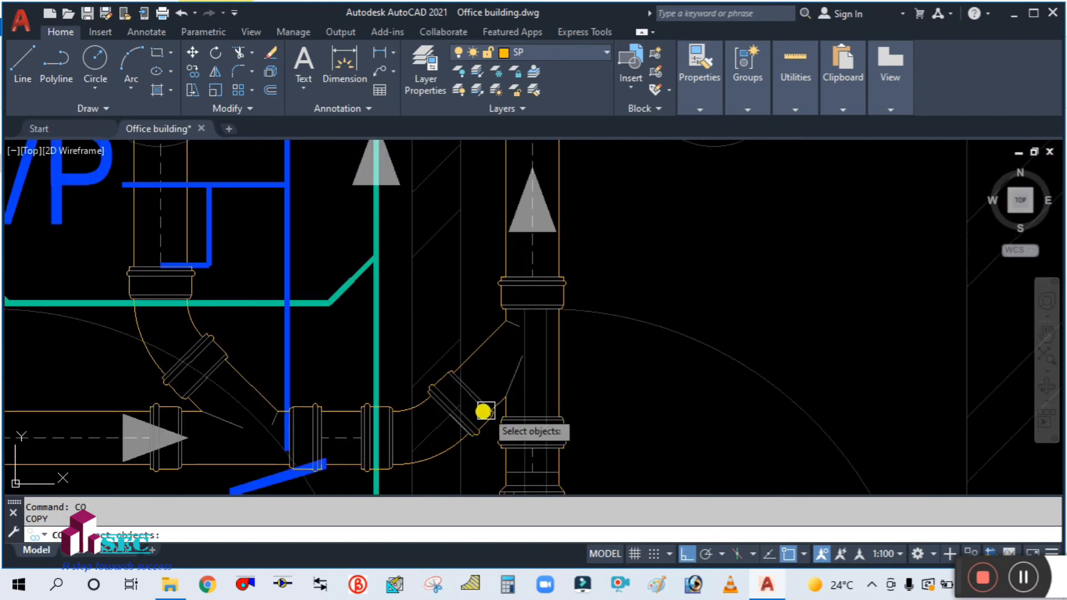
{"action": "left_click", "coordinate": [451, 439]}
{"action": "left_click", "coordinate": [484, 354]}
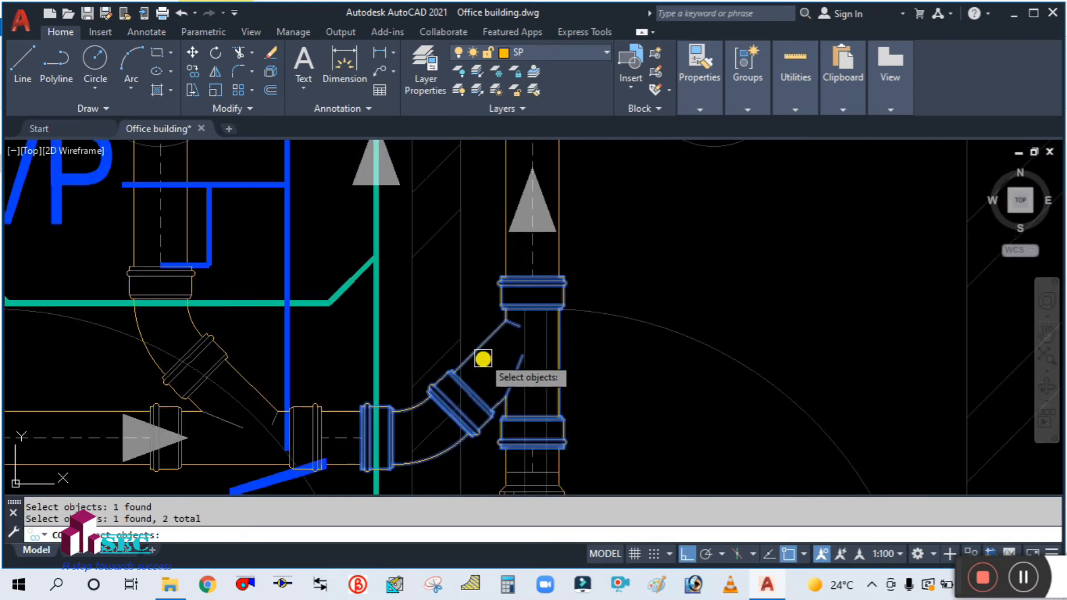
{"action": "scroll", "coordinate": [478, 378], "scroll_direction": "down", "scroll_amount": 3}
{"action": "key", "text": "Return"}
{"action": "left_click", "coordinate": [563, 409]}
{"action": "scroll", "coordinate": [576, 245], "scroll_direction": "down", "scroll_amount": 2}
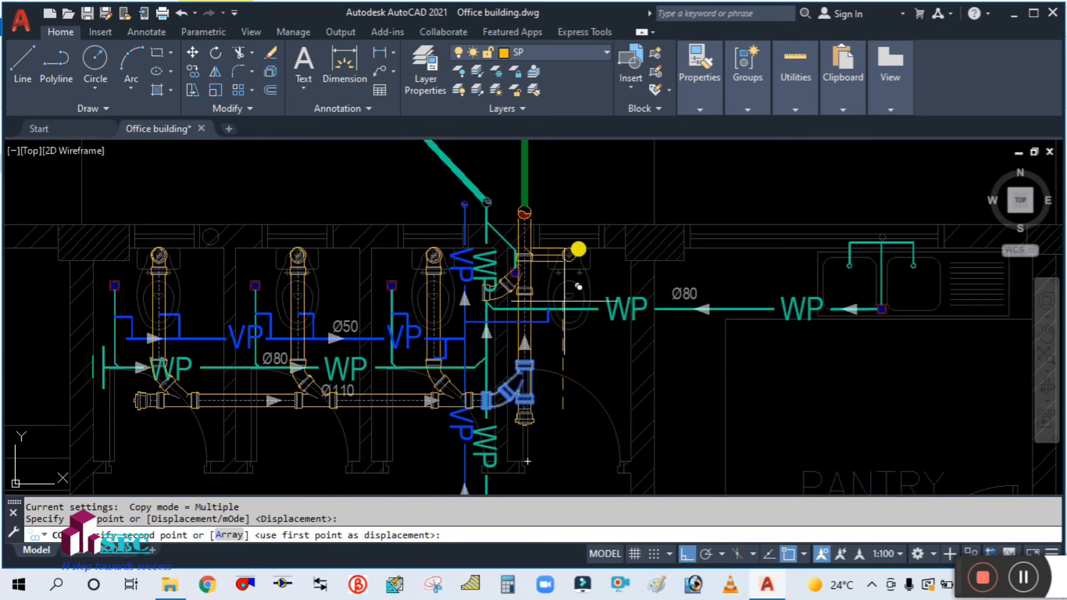
{"action": "scroll", "coordinate": [595, 191], "scroll_direction": "up", "scroll_amount": 5}
{"action": "left_click", "coordinate": [586, 287]}
{"action": "key", "text": "Escape"}
{"action": "scroll", "coordinate": [587, 304], "scroll_direction": "down", "scroll_amount": 3}
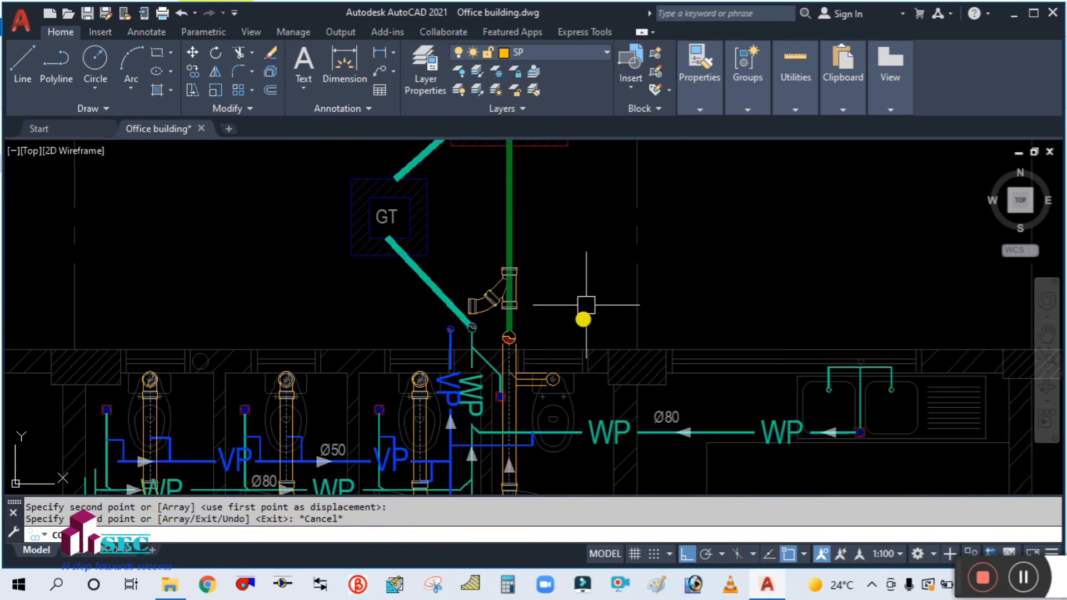
Mirror the copied wye and elbow about the wye's vertical centre axis, erasing the source objects
{"action": "type", "text": "mi"}
{"action": "key", "text": "Return"}
{"action": "scroll", "coordinate": [510, 297], "scroll_direction": "up", "scroll_amount": 2}
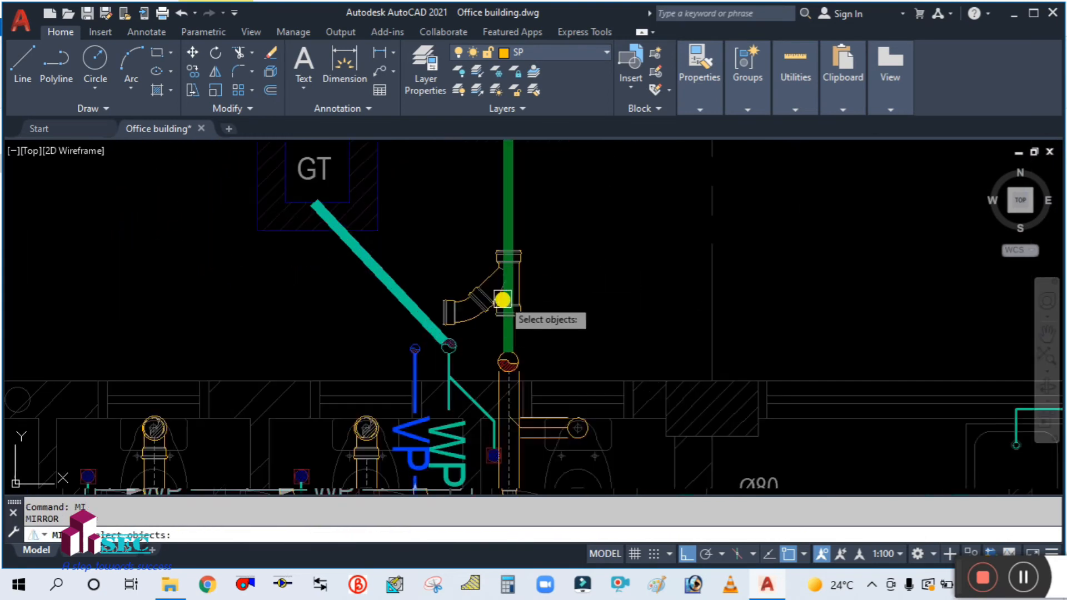
{"action": "left_click", "coordinate": [469, 301]}
{"action": "left_click", "coordinate": [480, 282]}
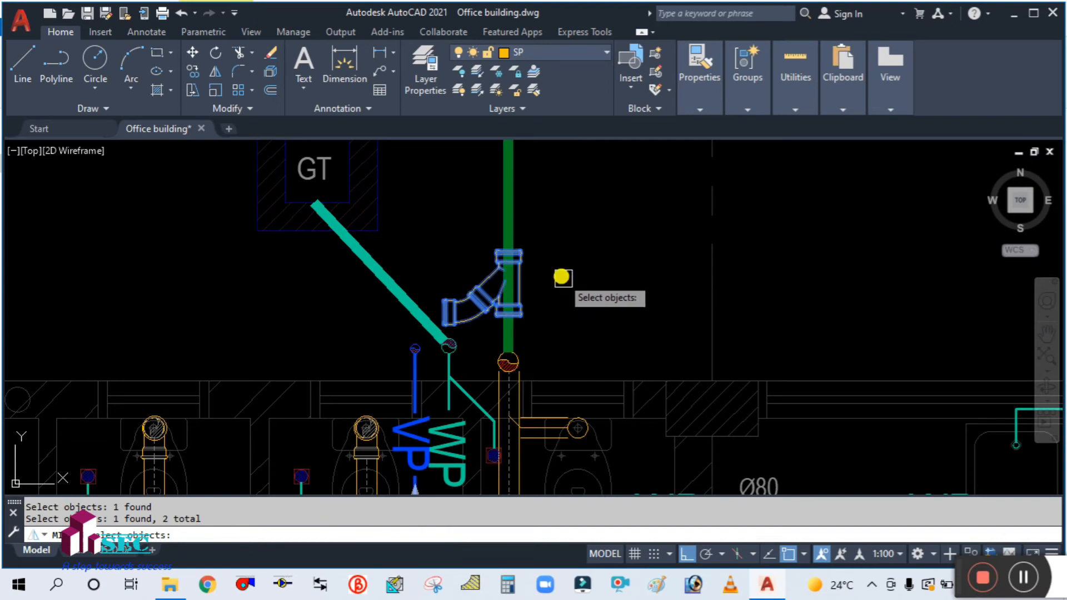
{"action": "scroll", "coordinate": [515, 255], "scroll_direction": "up", "scroll_amount": 4}
{"action": "key", "text": "Return"}
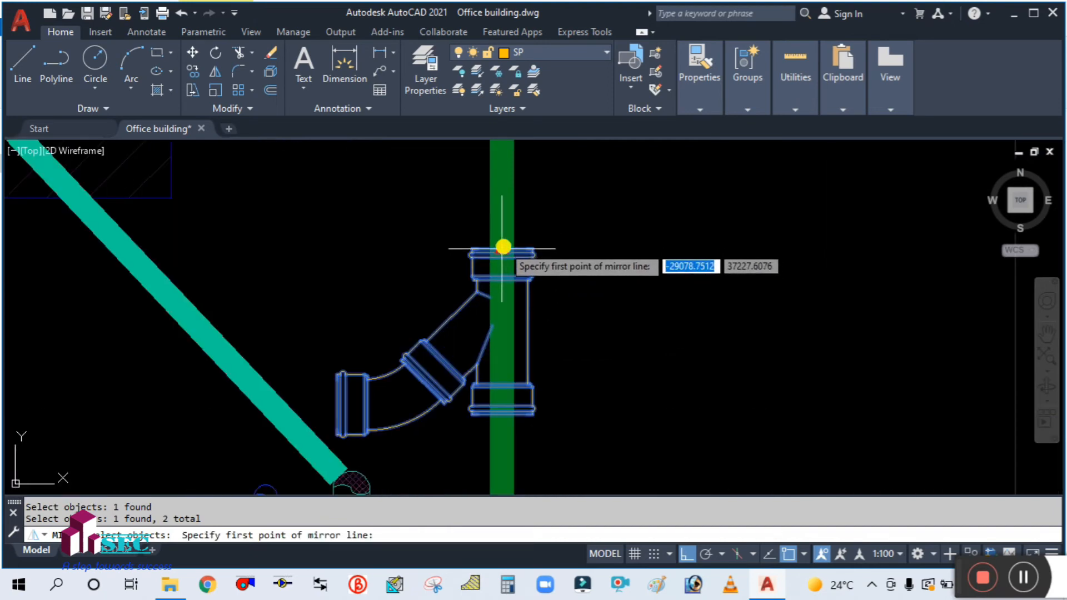
{"action": "left_click", "coordinate": [504, 243]}
{"action": "left_click", "coordinate": [506, 188]}
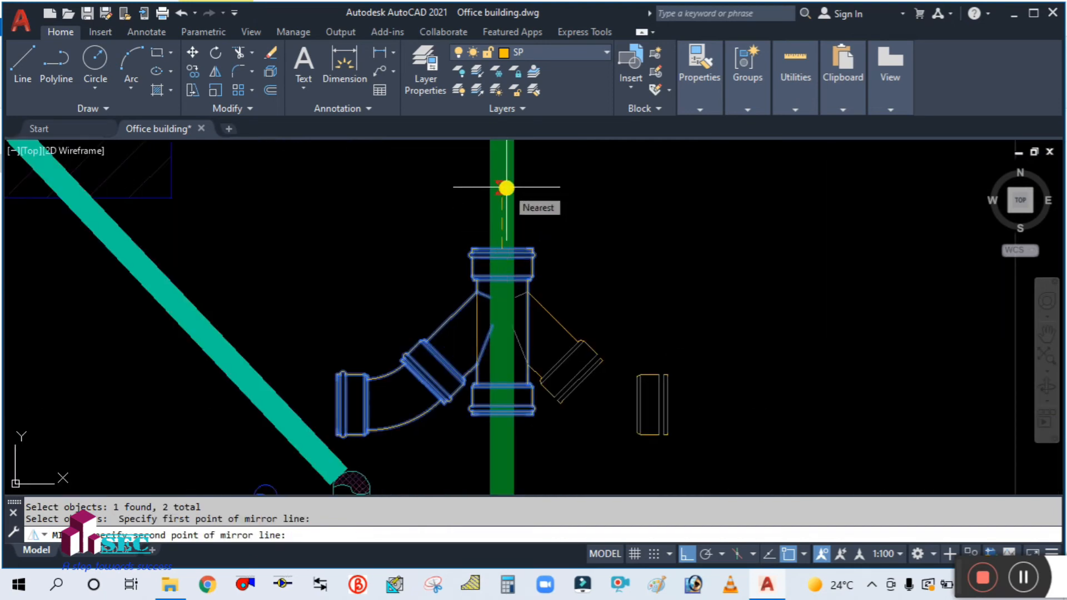
{"action": "type", "text": "y"}
{"action": "key", "text": "Return"}
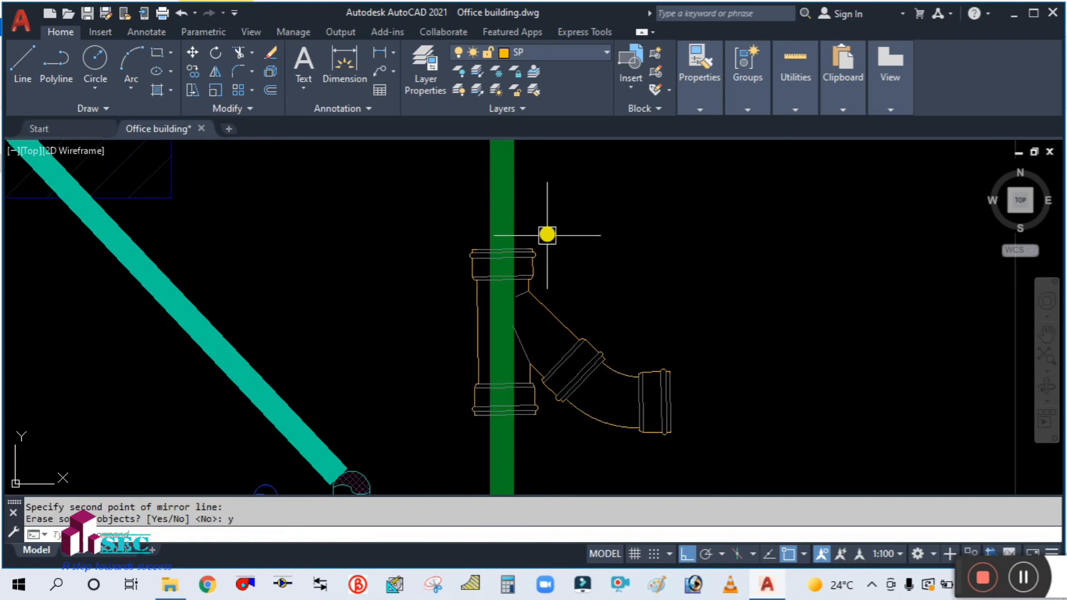
Move the mirrored wye and elbow down from the green line onto the vertical main, with the wye's upper socket just below the riser
{"action": "scroll", "coordinate": [545, 261], "scroll_direction": "down", "scroll_amount": 6}
{"action": "type", "text": "m"}
{"action": "key", "text": "Return"}
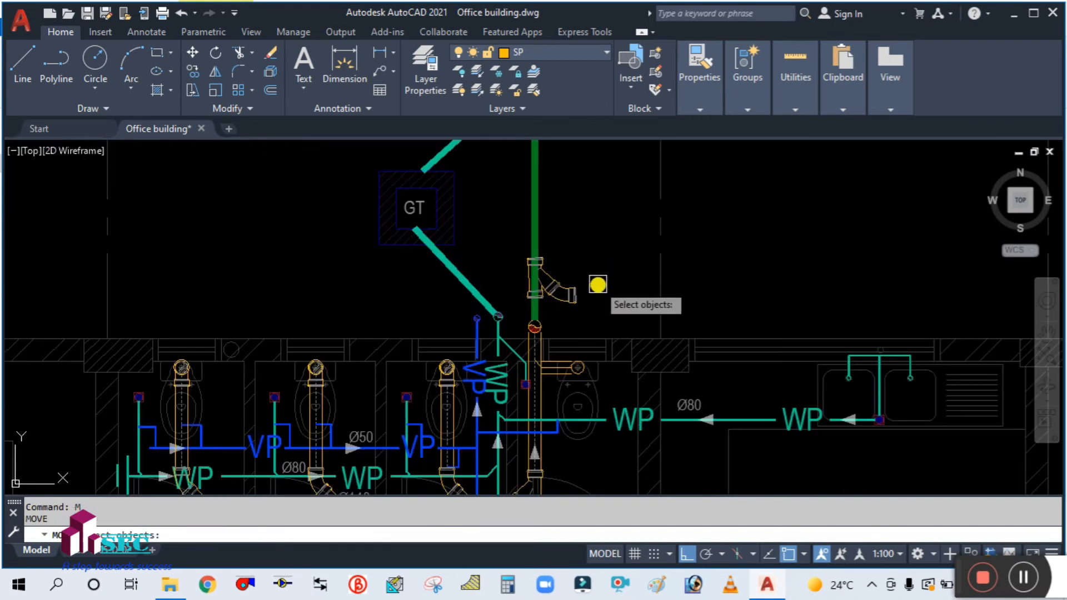
{"action": "scroll", "coordinate": [596, 296], "scroll_direction": "up", "scroll_amount": 4}
{"action": "left_click", "coordinate": [515, 250]}
{"action": "left_click", "coordinate": [470, 208]}
{"action": "scroll", "coordinate": [466, 203], "scroll_direction": "up", "scroll_amount": 4}
{"action": "scroll", "coordinate": [503, 225], "scroll_direction": "down", "scroll_amount": 4}
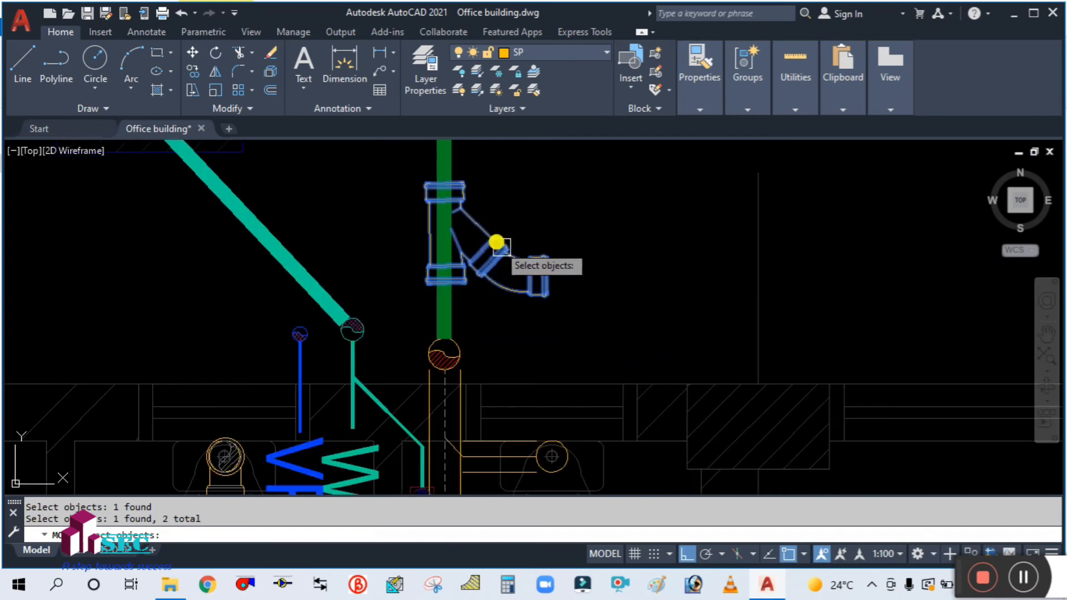
{"action": "scroll", "coordinate": [444, 178], "scroll_direction": "up", "scroll_amount": 3}
{"action": "key", "text": "Return"}
{"action": "left_click", "coordinate": [432, 190]}
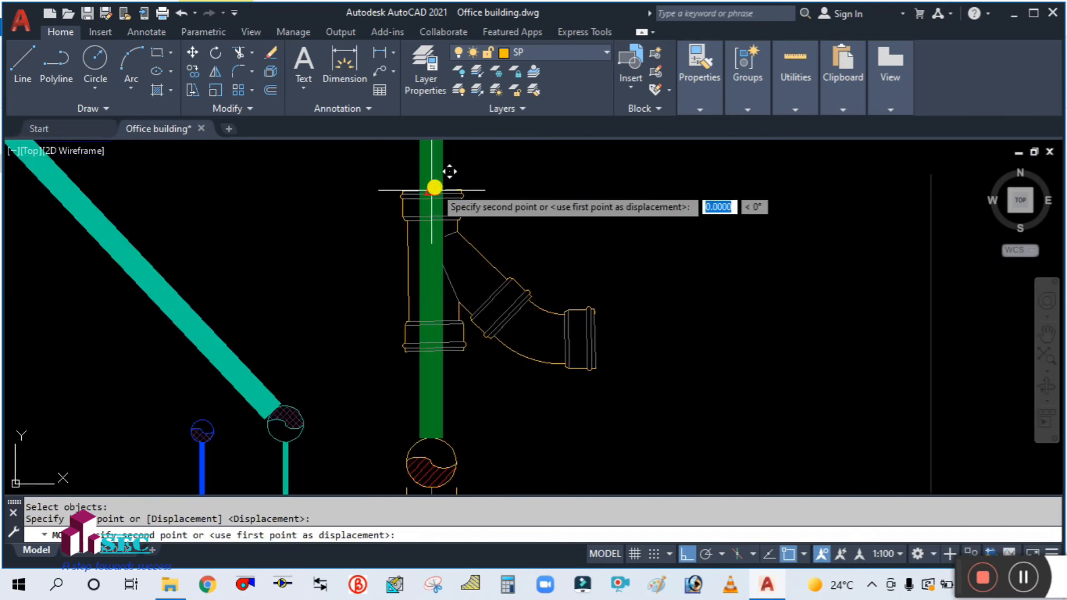
{"action": "scroll", "coordinate": [432, 192], "scroll_direction": "down", "scroll_amount": 5}
{"action": "scroll", "coordinate": [436, 244], "scroll_direction": "up", "scroll_amount": 3}
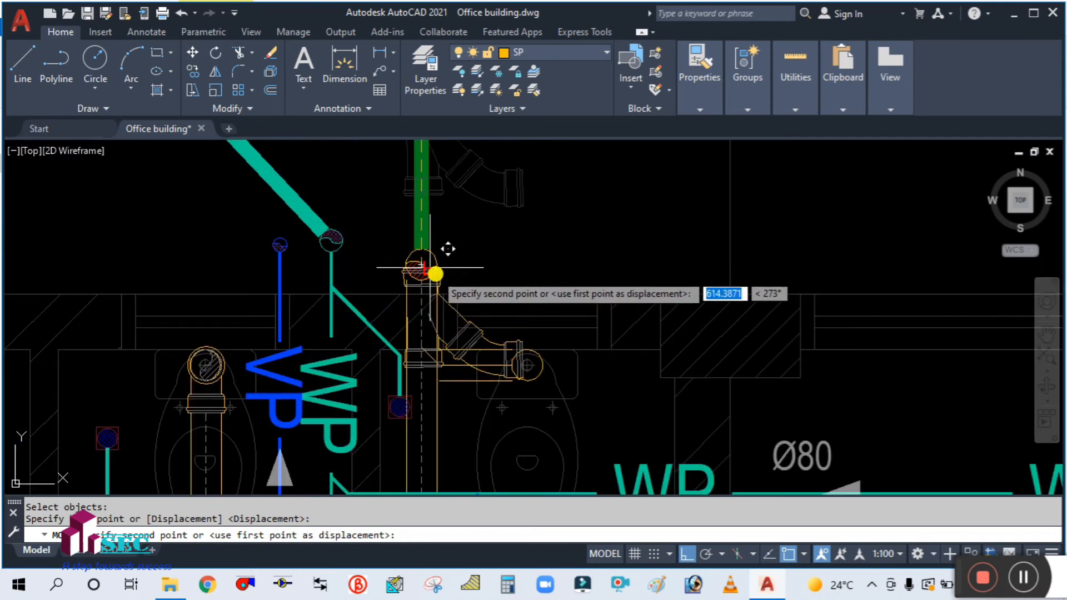
{"action": "scroll", "coordinate": [429, 272], "scroll_direction": "up", "scroll_amount": 4}
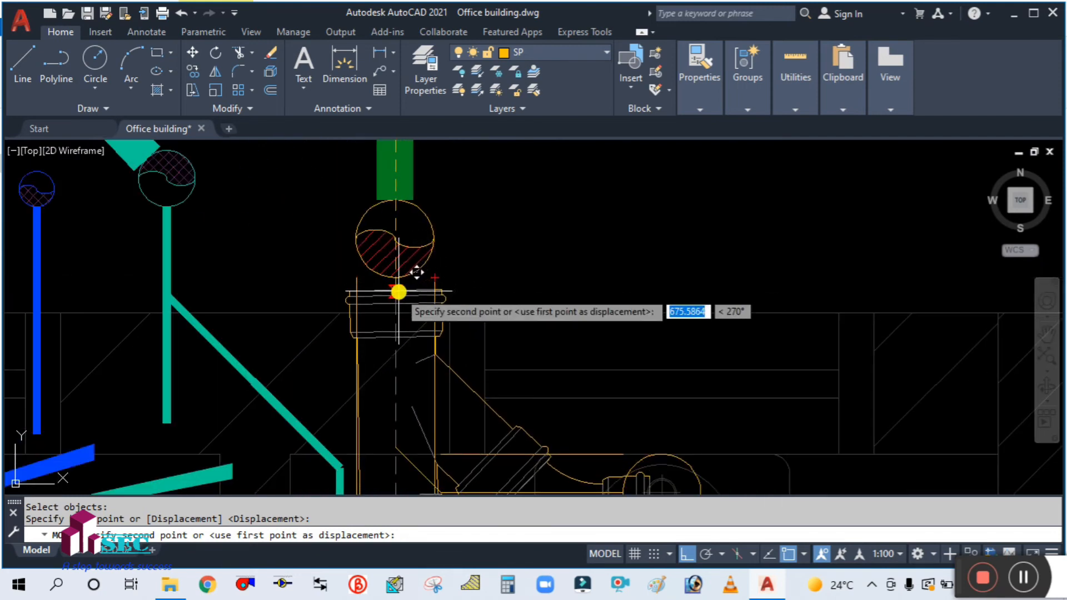
{"action": "left_click", "coordinate": [436, 278]}
{"action": "scroll", "coordinate": [456, 260], "scroll_direction": "down", "scroll_amount": 2}
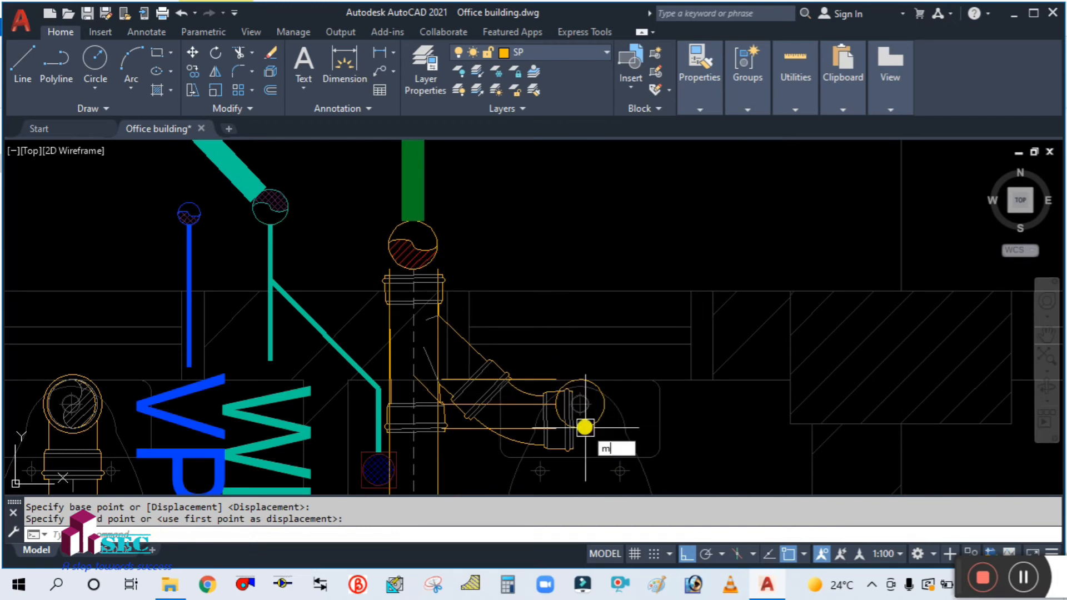
Move the same wye and elbow straight up until the elbow's socket centre lines up with the branch centreline of the toilet beside the main
{"action": "key", "text": "Return"}
{"action": "type", "text": "p"}
{"action": "key", "text": "Return"}
{"action": "scroll", "coordinate": [567, 427], "scroll_direction": "up", "scroll_amount": 2}
{"action": "scroll", "coordinate": [583, 419], "scroll_direction": "up", "scroll_amount": 1}
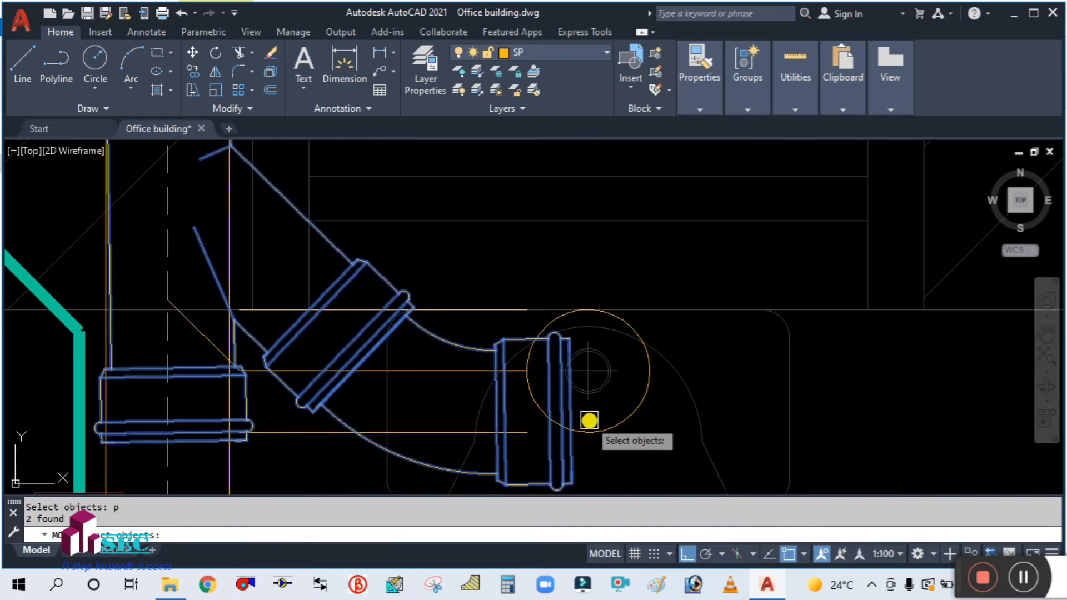
{"action": "key", "text": "Return"}
{"action": "left_click", "coordinate": [575, 411]}
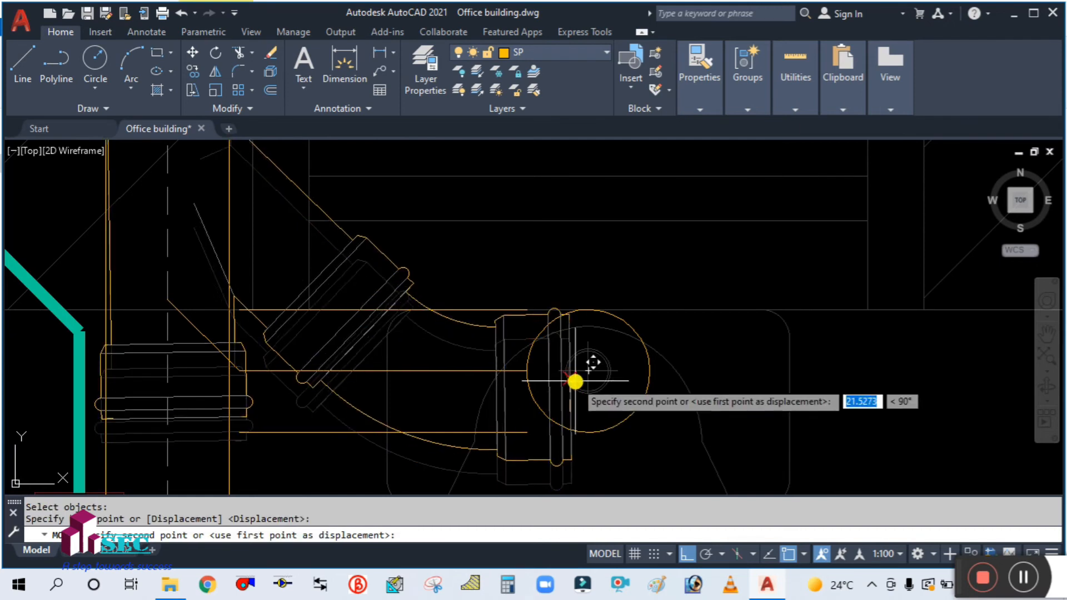
{"action": "left_click", "coordinate": [558, 365]}
{"action": "scroll", "coordinate": [532, 336], "scroll_direction": "down", "scroll_amount": 2}
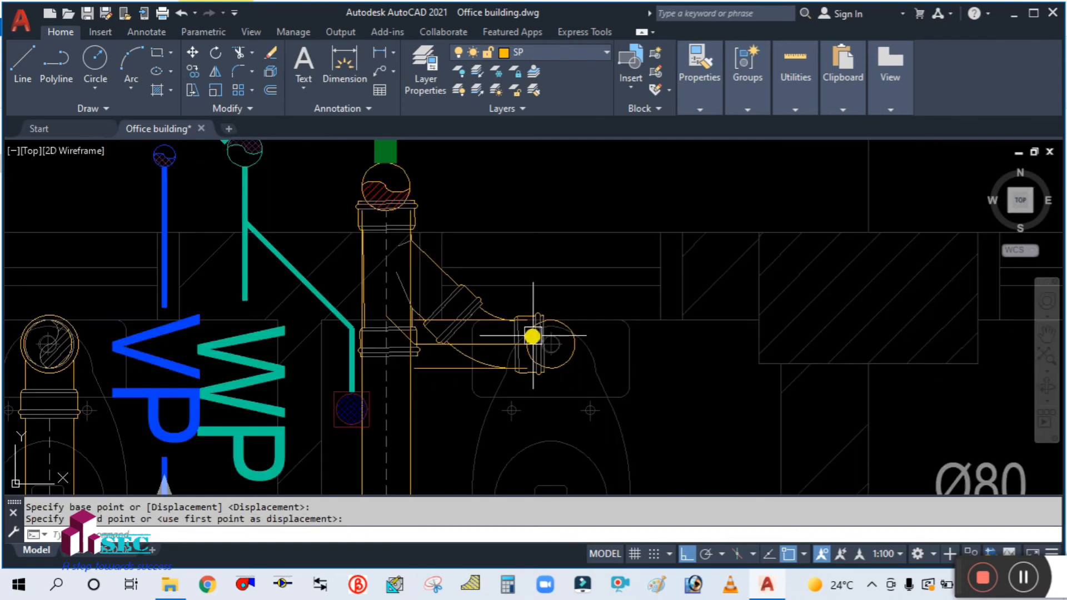
{"action": "scroll", "coordinate": [574, 339], "scroll_direction": "down", "scroll_amount": 3}
Erase the middle and lower horizontal lines of the branch between the vertical main and the toilet outlet circle
{"action": "scroll", "coordinate": [516, 323], "scroll_direction": "up", "scroll_amount": 4}
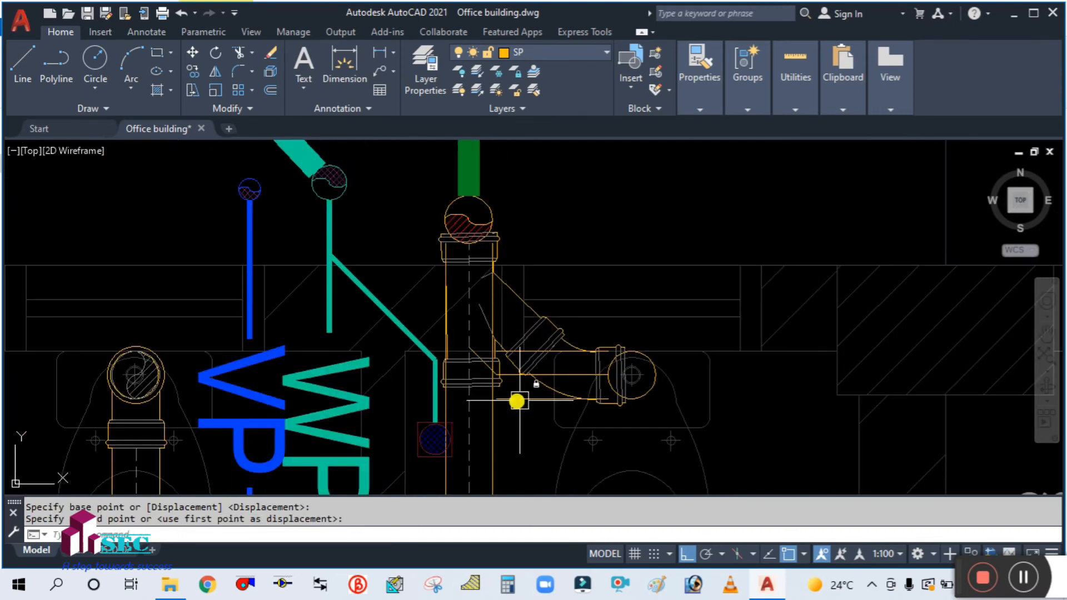
{"action": "scroll", "coordinate": [517, 401], "scroll_direction": "up", "scroll_amount": 4}
{"action": "left_click", "coordinate": [510, 373]}
{"action": "type", "text": "e"}
{"action": "key", "text": "Return"}
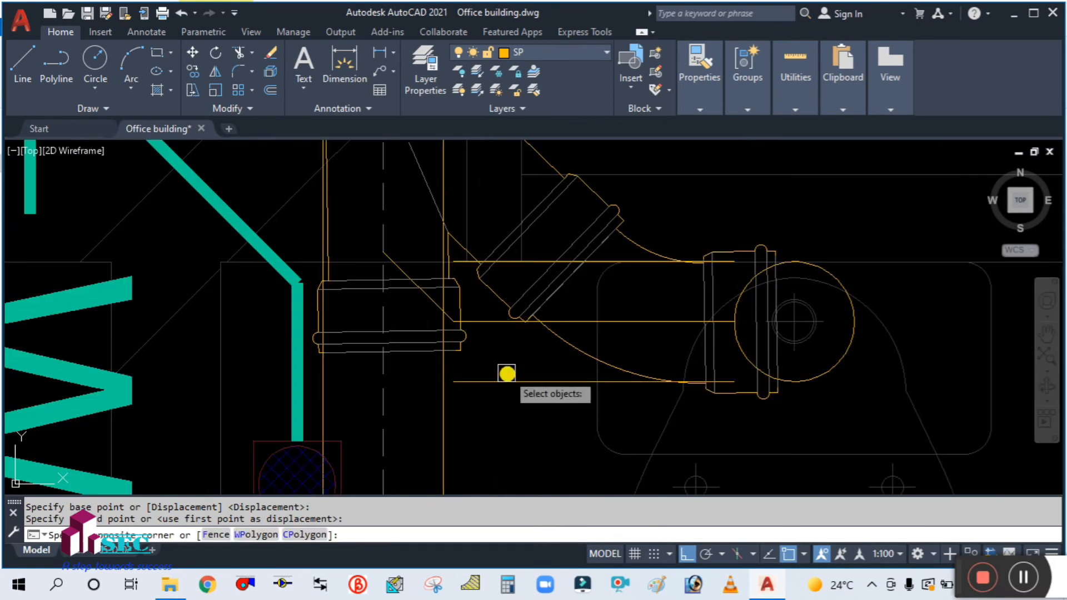
{"action": "key", "text": "Escape"}
{"action": "left_click", "coordinate": [497, 323]}
{"action": "type", "text": "e"}
{"action": "key", "text": "Return"}
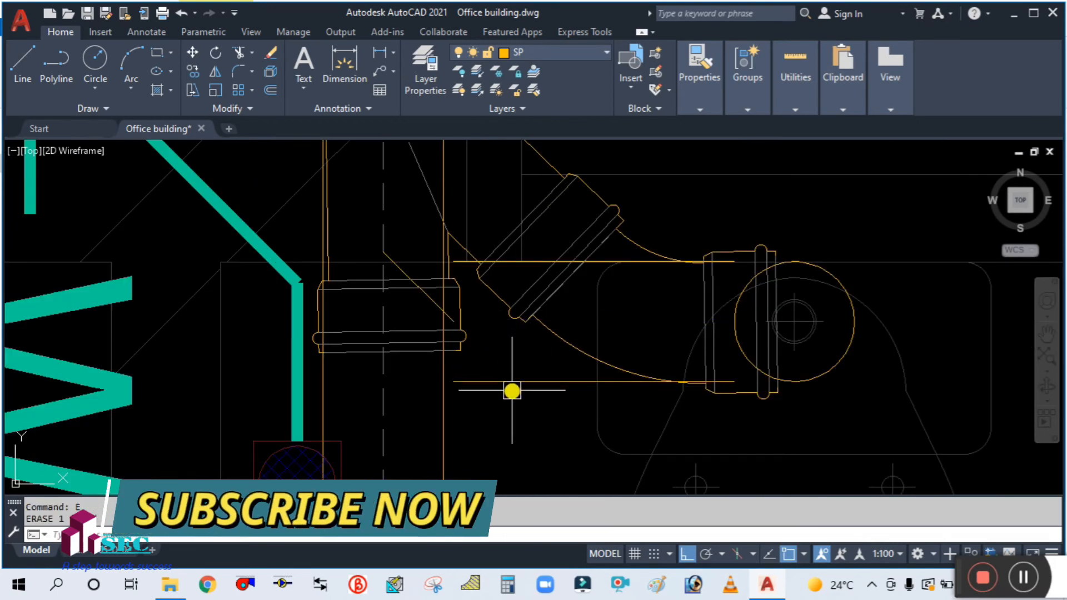
{"action": "left_click", "coordinate": [510, 382]}
{"action": "type", "text": "e"}
{"action": "key", "text": "Return"}
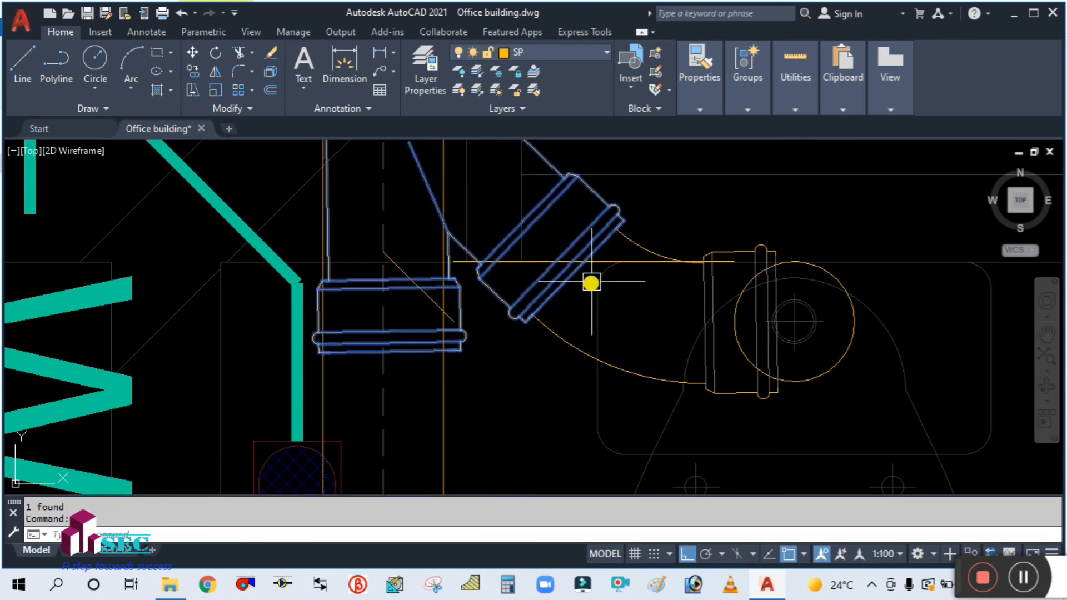
Erase the branch's remaining upper horizontal line and the short diagonal line joining the main's centreline
{"action": "key", "text": "Escape"}
{"action": "scroll", "coordinate": [630, 269], "scroll_direction": "up", "scroll_amount": 3}
{"action": "left_click", "coordinate": [555, 250]}
{"action": "key", "text": "Delete"}
{"action": "scroll", "coordinate": [499, 296], "scroll_direction": "down", "scroll_amount": 1}
{"action": "scroll", "coordinate": [496, 301], "scroll_direction": "down", "scroll_amount": 2}
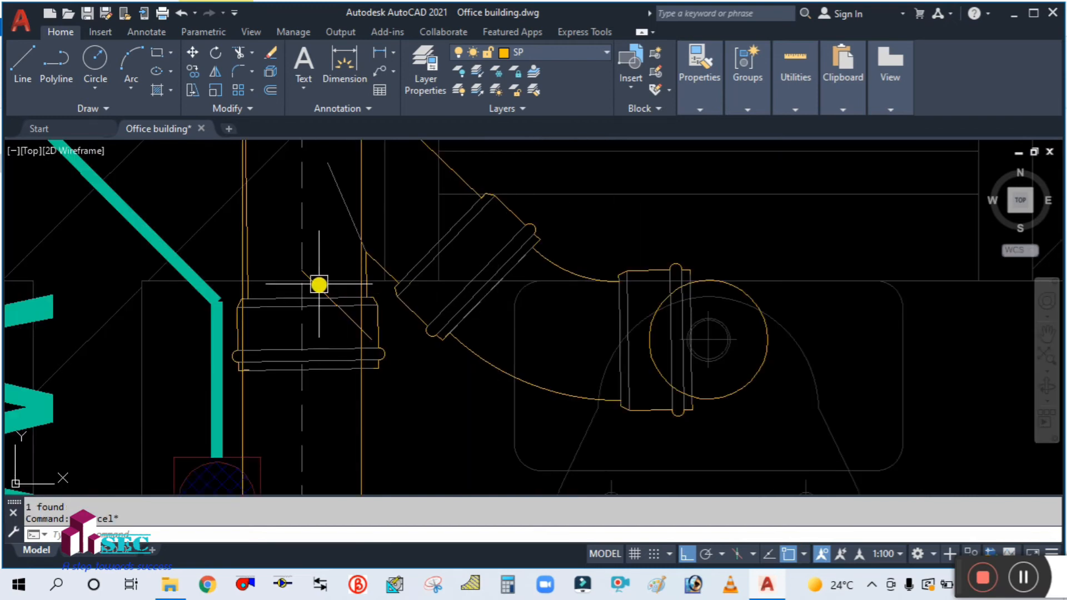
{"action": "scroll", "coordinate": [319, 285], "scroll_direction": "up", "scroll_amount": 5}
{"action": "key", "text": "Return"}
{"action": "scroll", "coordinate": [456, 314], "scroll_direction": "down", "scroll_amount": 4}
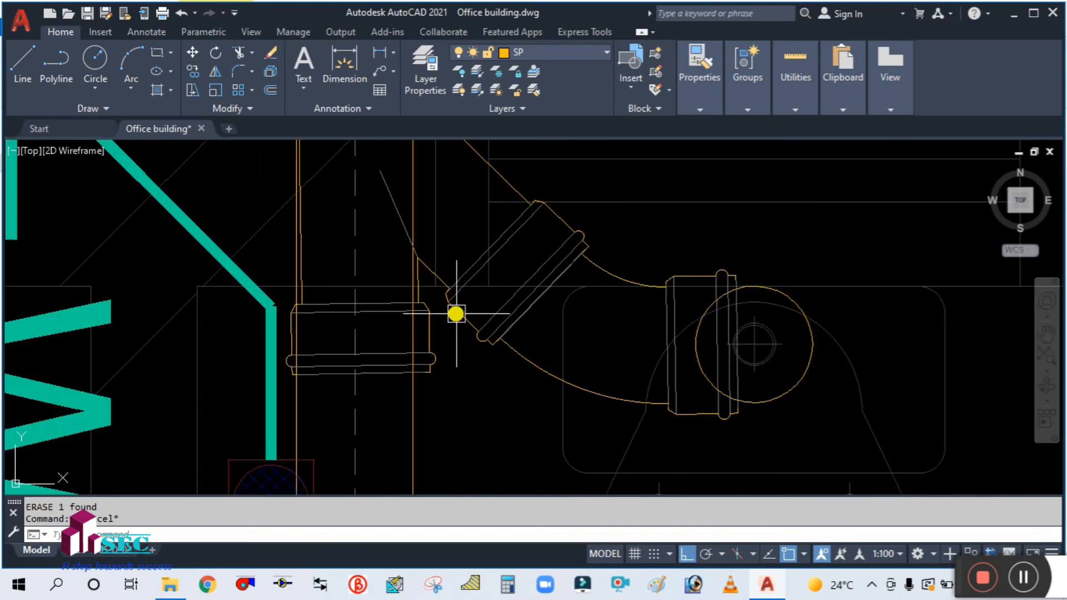
{"action": "scroll", "coordinate": [464, 326], "scroll_direction": "down", "scroll_amount": 2}
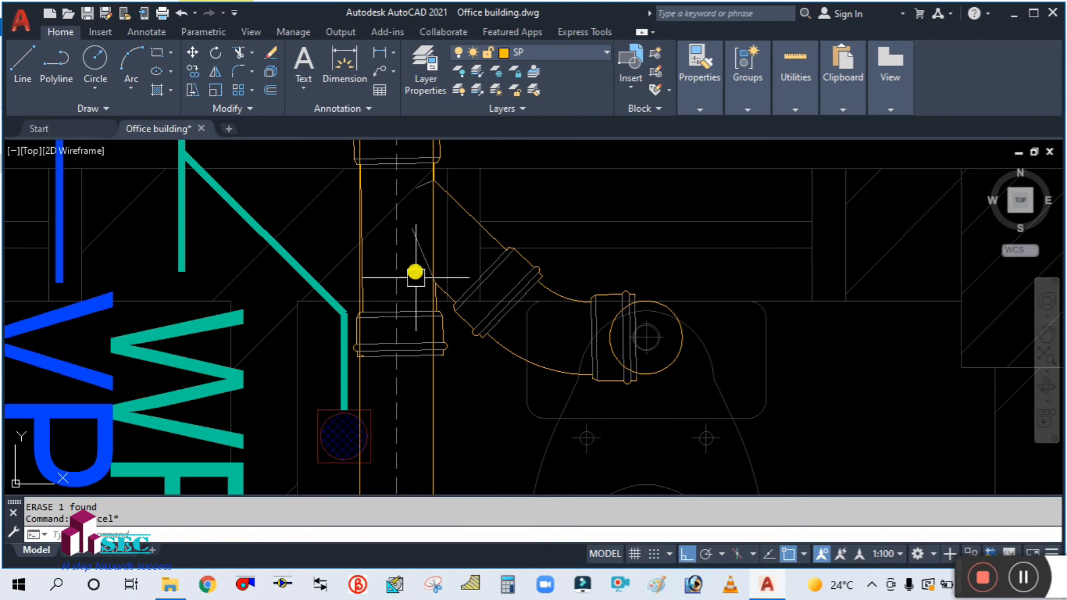
{"action": "scroll", "coordinate": [422, 333], "scroll_direction": "up", "scroll_amount": 2}
{"action": "scroll", "coordinate": [484, 357], "scroll_direction": "down", "scroll_amount": 4}
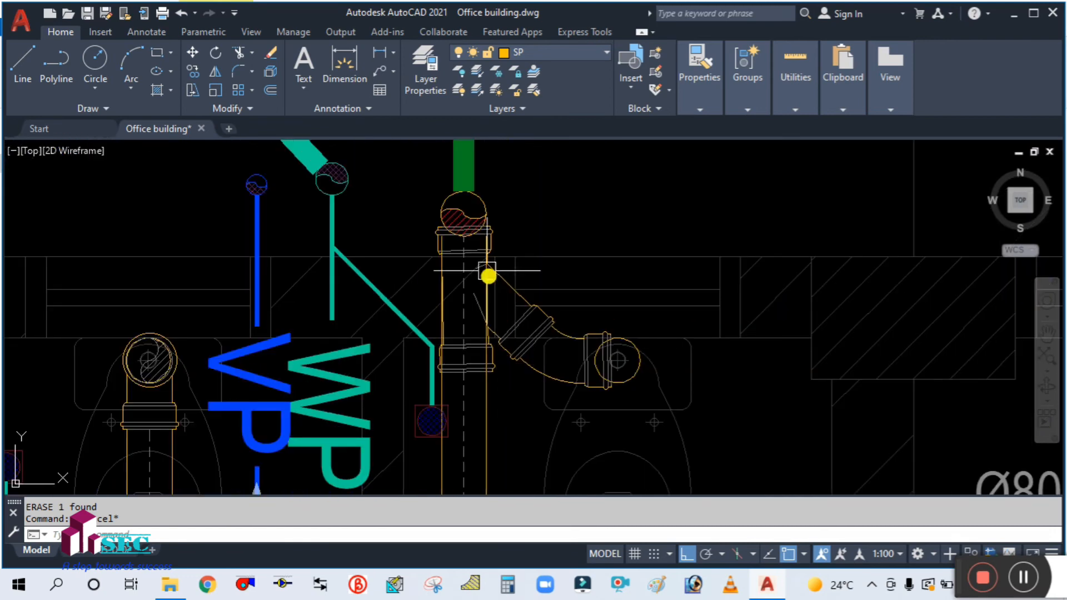
{"action": "scroll", "coordinate": [472, 236], "scroll_direction": "up", "scroll_amount": 5}
{"action": "scroll", "coordinate": [523, 204], "scroll_direction": "down", "scroll_amount": 4}
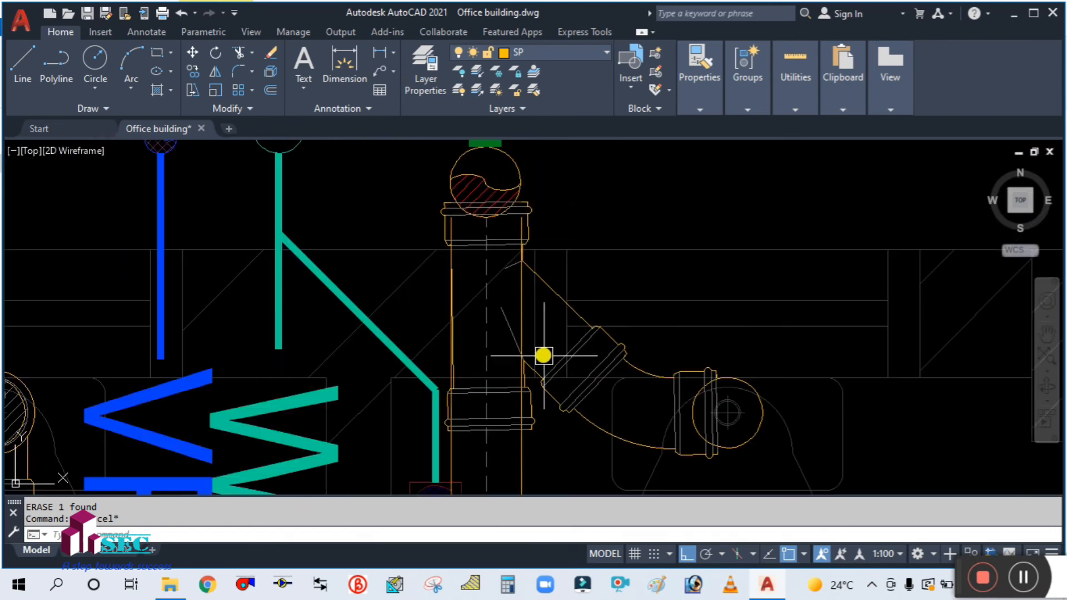
{"action": "scroll", "coordinate": [548, 380], "scroll_direction": "up", "scroll_amount": 4}
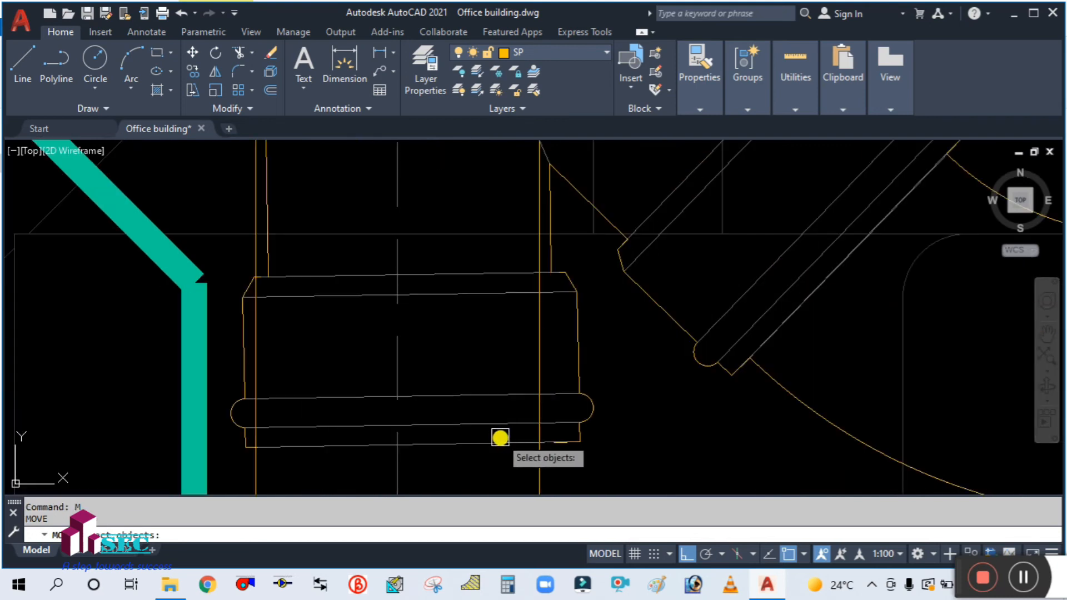
{"action": "left_click", "coordinate": [516, 322]}
{"action": "scroll", "coordinate": [519, 323], "scroll_direction": "down", "scroll_amount": 2}
{"action": "key", "text": "Escape"}
{"action": "scroll", "coordinate": [528, 361], "scroll_direction": "down", "scroll_amount": 3}
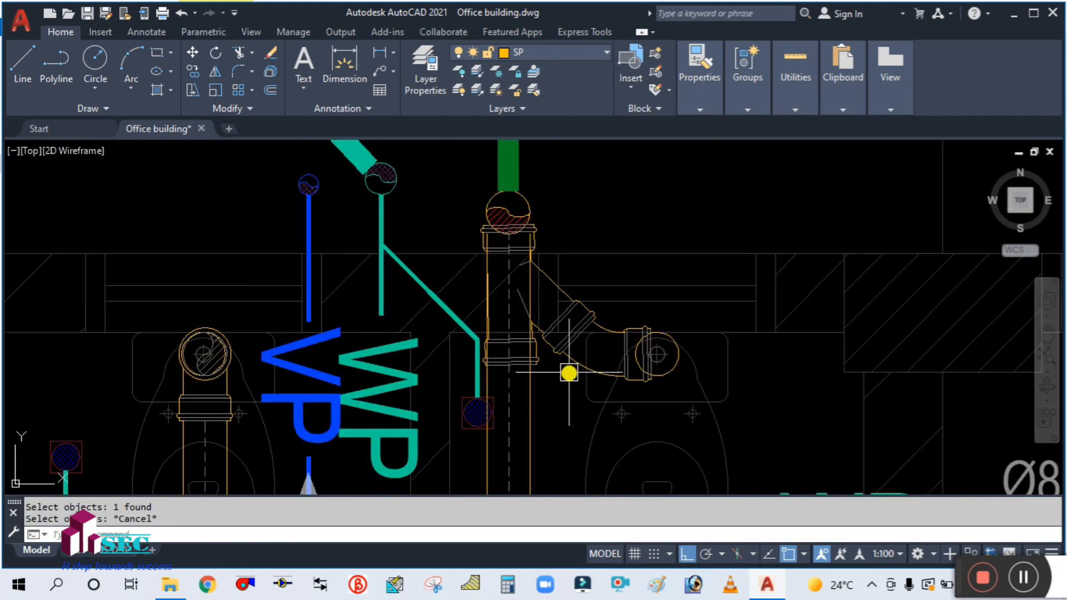
{"action": "key", "text": "Return"}
{"action": "left_click", "coordinate": [555, 359]}
{"action": "scroll", "coordinate": [553, 339], "scroll_direction": "up", "scroll_amount": 3}
{"action": "left_click", "coordinate": [511, 364]}
{"action": "scroll", "coordinate": [531, 376], "scroll_direction": "down", "scroll_amount": 4}
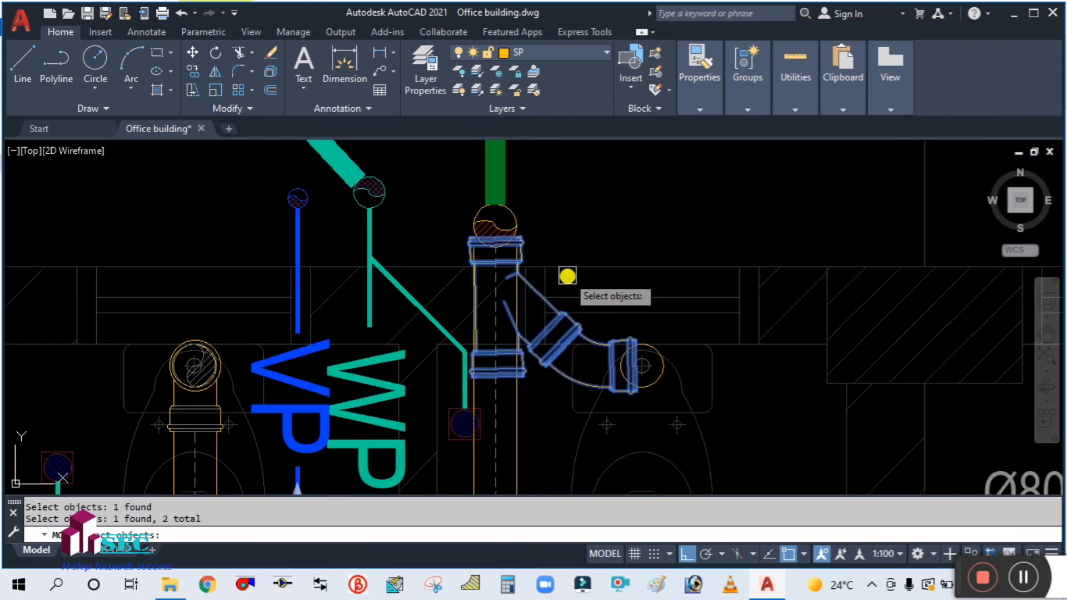
{"action": "key", "text": "Escape"}
{"action": "key", "text": "Escape"}
Erase the slightly skewed wye and elbow placed on the main below the riser
{"action": "scroll", "coordinate": [552, 369], "scroll_direction": "up", "scroll_amount": 3}
{"action": "left_click", "coordinate": [555, 365]}
{"action": "key", "text": "Delete"}
{"action": "scroll", "coordinate": [533, 341], "scroll_direction": "down", "scroll_amount": 4}
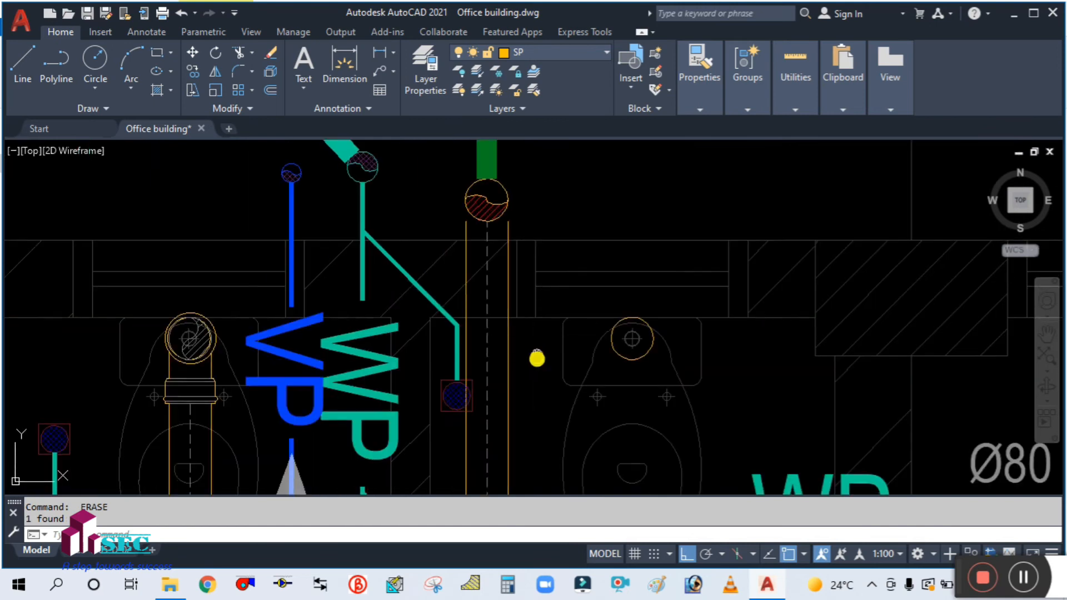
Copy the vertical main's lower wye and its elbow straight up into the empty area beside grid bubble 9
{"action": "scroll", "coordinate": [571, 250], "scroll_direction": "down", "scroll_amount": 4}
{"action": "scroll", "coordinate": [571, 344], "scroll_direction": "up", "scroll_amount": 5}
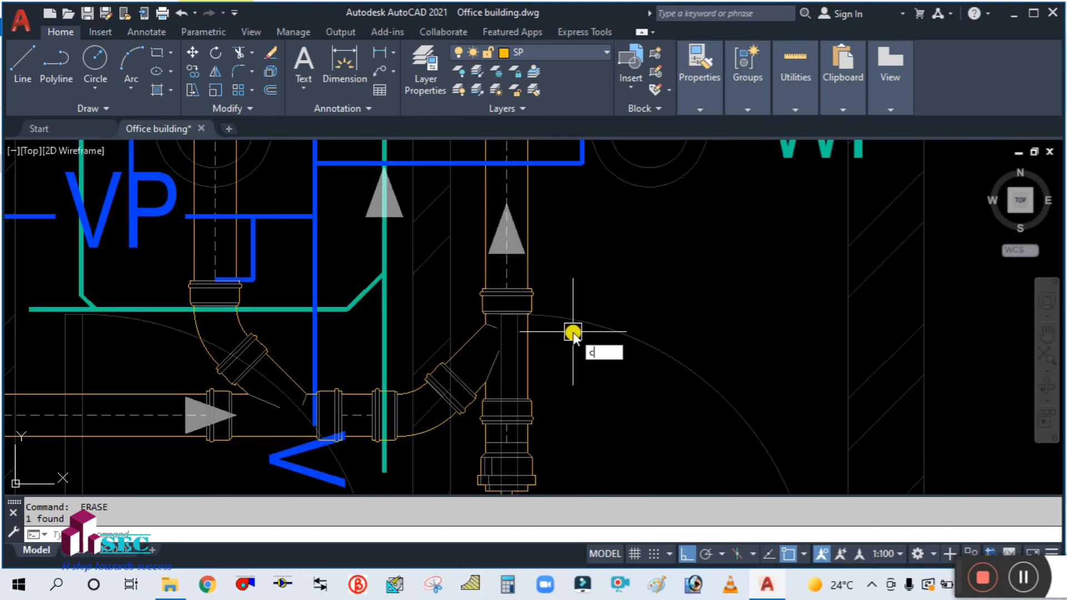
{"action": "left_click", "coordinate": [468, 341]}
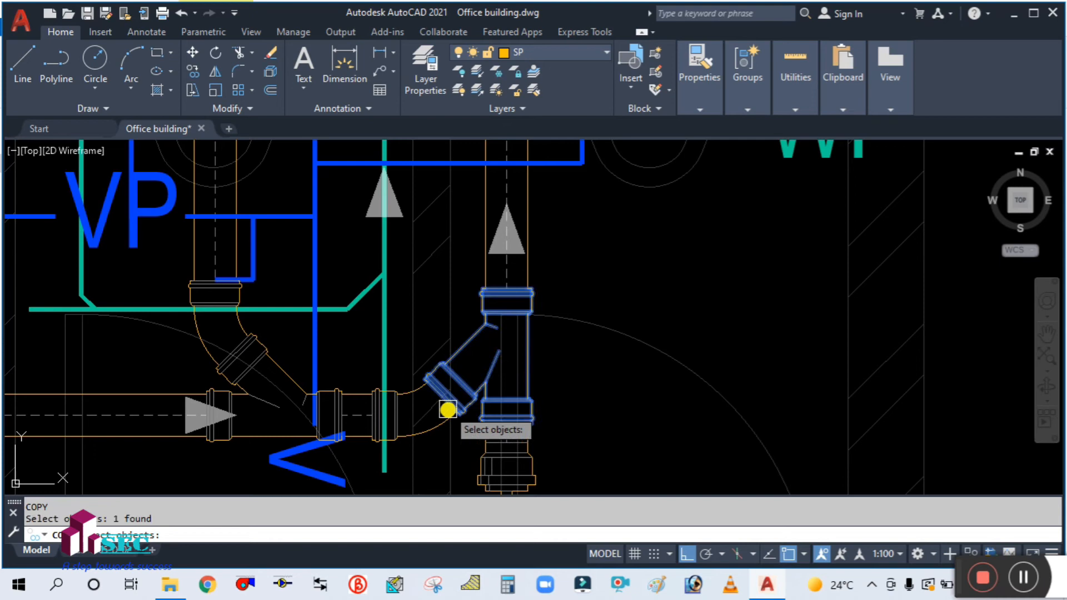
{"action": "scroll", "coordinate": [441, 428], "scroll_direction": "down", "scroll_amount": 3}
{"action": "key", "text": "Return"}
{"action": "left_click", "coordinate": [519, 434]}
{"action": "scroll", "coordinate": [519, 400], "scroll_direction": "down", "scroll_amount": 5}
{"action": "scroll", "coordinate": [510, 179], "scroll_direction": "up", "scroll_amount": 5}
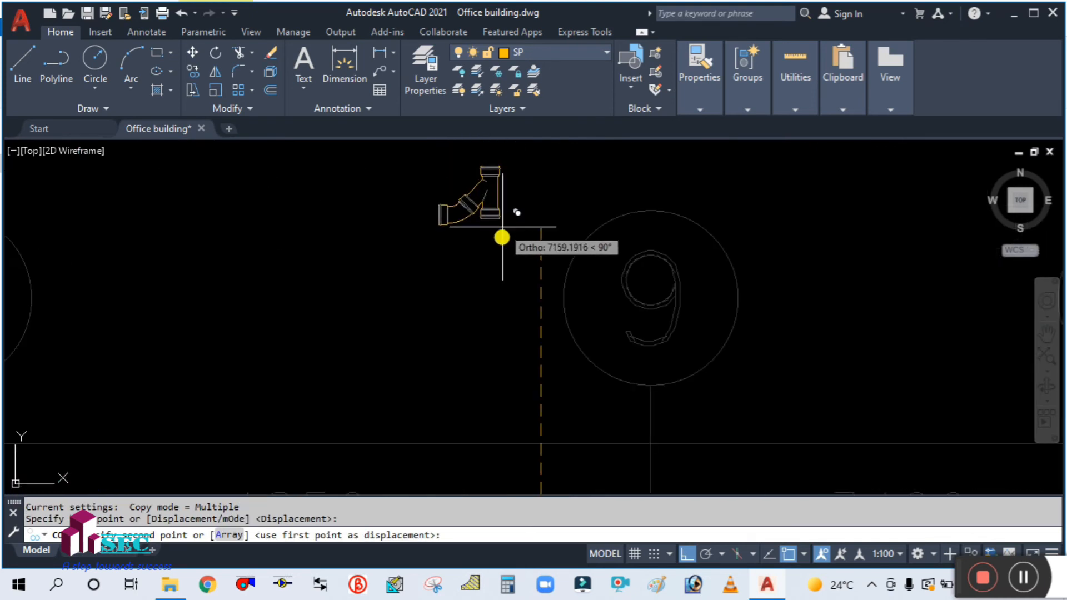
{"action": "left_click", "coordinate": [486, 293]}
{"action": "key", "text": "Escape"}
{"action": "scroll", "coordinate": [507, 250], "scroll_direction": "up", "scroll_amount": 5}
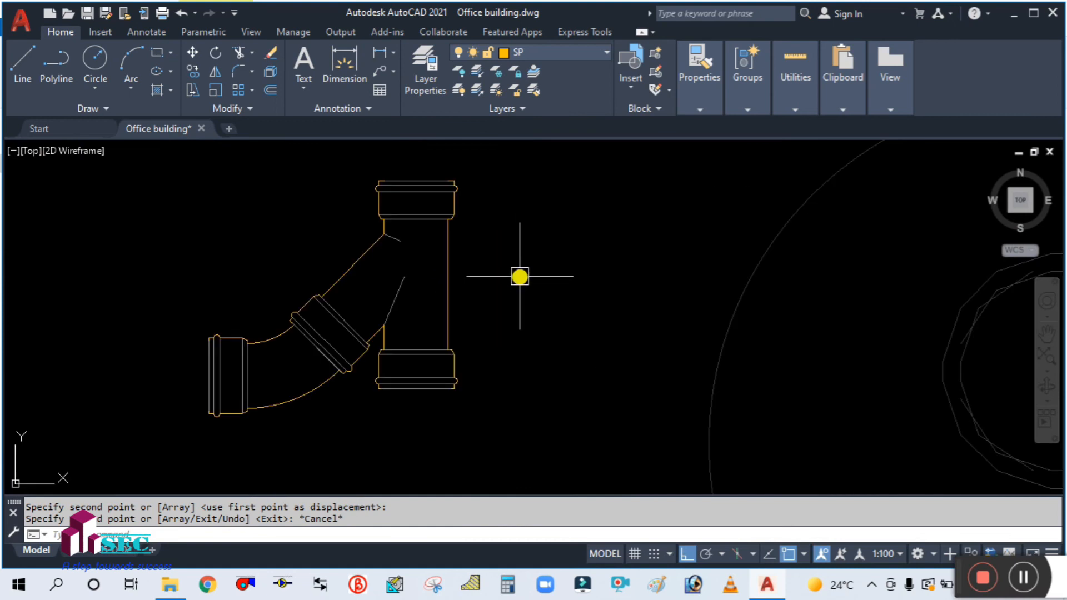
Mirror the copied wye and elbow about a vertical line beside them, erasing the source objects
{"action": "type", "text": "mi"}
{"action": "key", "text": "Return"}
{"action": "left_click", "coordinate": [488, 406]}
{"action": "left_click", "coordinate": [285, 267]}
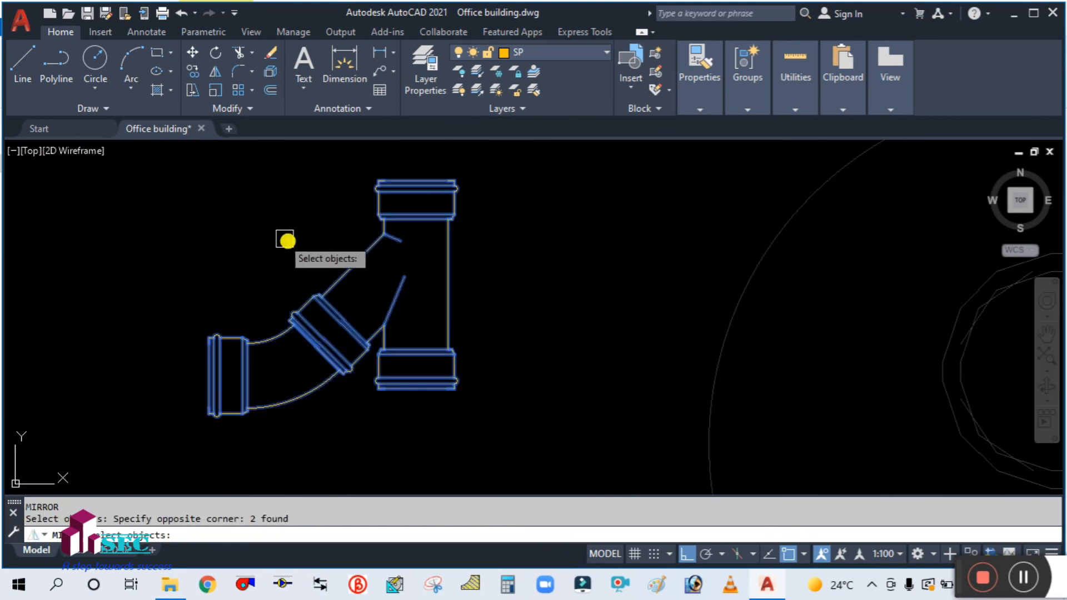
{"action": "scroll", "coordinate": [289, 242], "scroll_direction": "down", "scroll_amount": 3}
{"action": "key", "text": "Return"}
{"action": "left_click", "coordinate": [391, 222]}
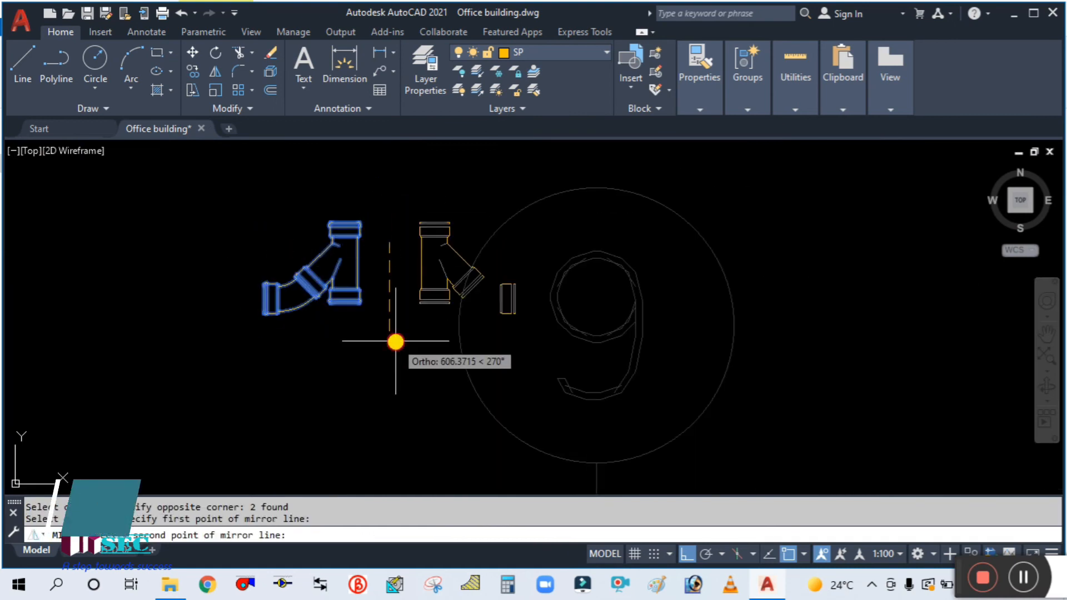
{"action": "left_click", "coordinate": [396, 342]}
{"action": "type", "text": "y"}
{"action": "key", "text": "Return"}
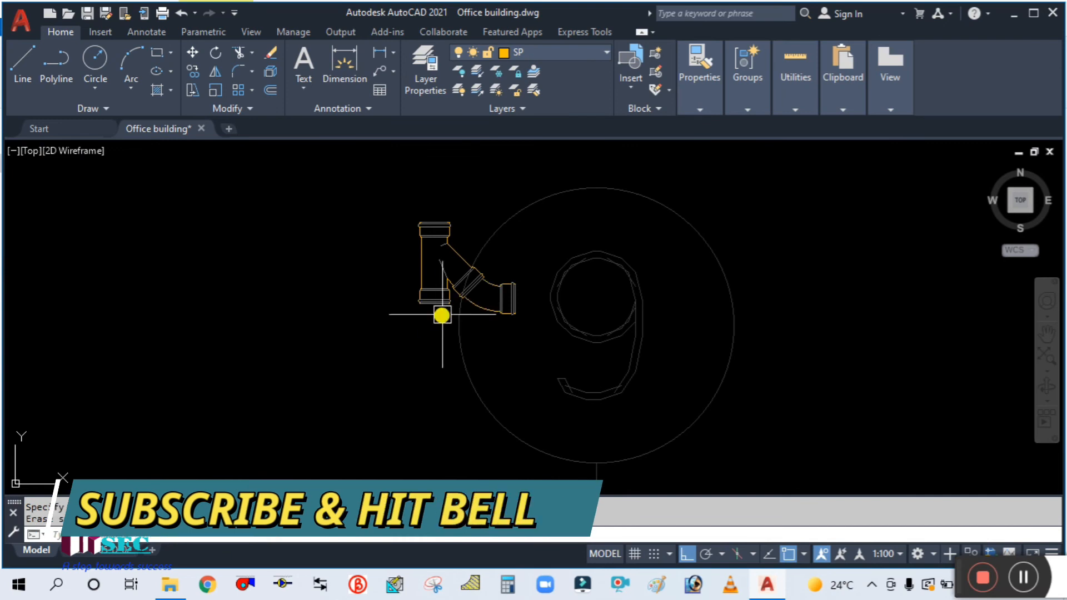
Move the mirrored wye and elbow by the upper socket's midpoint onto the vertical main's centreline, just below the riser
{"action": "type", "text": "m"}
{"action": "key", "text": "Return"}
{"action": "left_click", "coordinate": [427, 227]}
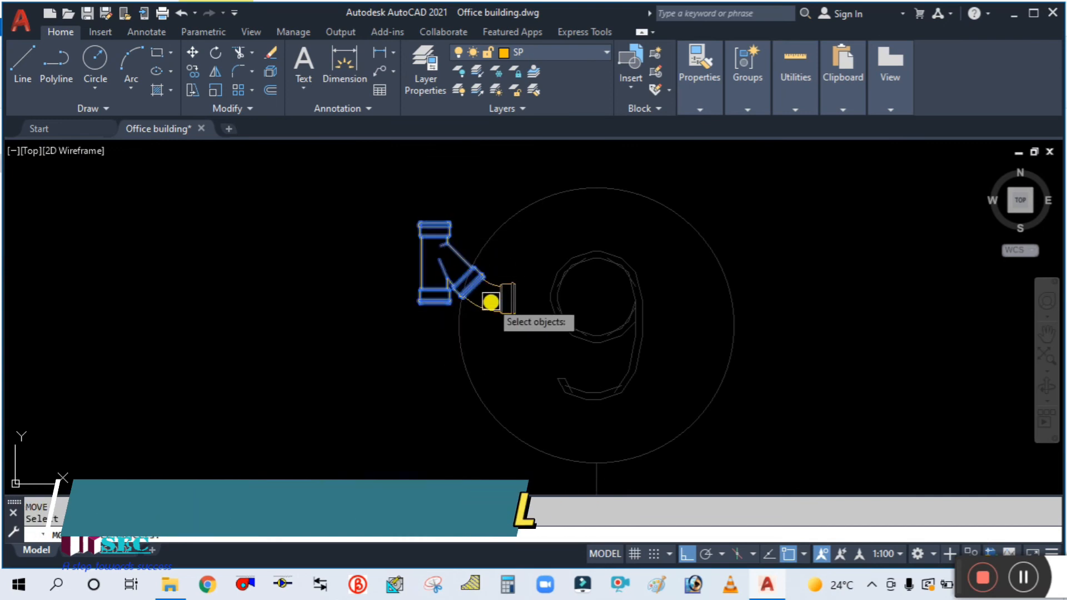
{"action": "left_click", "coordinate": [488, 299]}
{"action": "scroll", "coordinate": [445, 217], "scroll_direction": "up", "scroll_amount": 5}
{"action": "key", "text": "Return"}
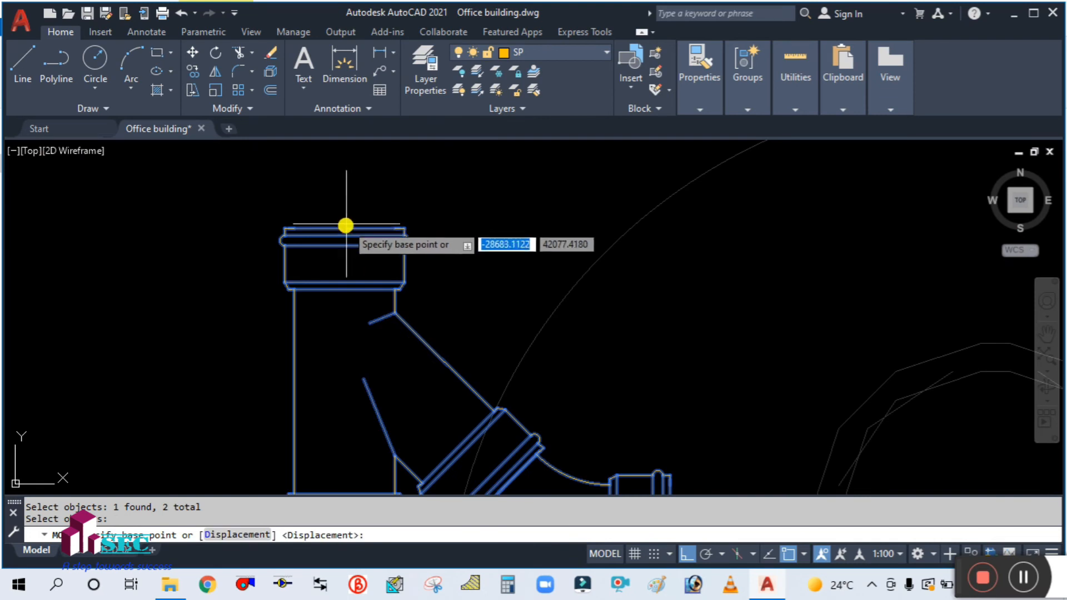
{"action": "left_click", "coordinate": [355, 217]}
{"action": "scroll", "coordinate": [375, 218], "scroll_direction": "down", "scroll_amount": 6}
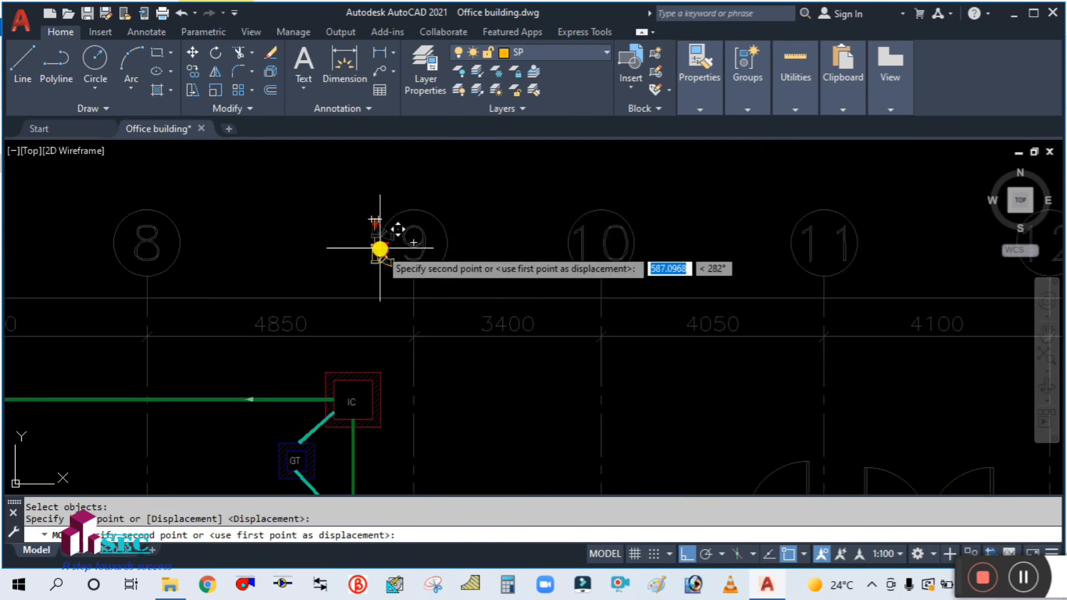
{"action": "scroll", "coordinate": [387, 234], "scroll_direction": "down", "scroll_amount": 4}
{"action": "scroll", "coordinate": [385, 340], "scroll_direction": "up", "scroll_amount": 6}
{"action": "scroll", "coordinate": [358, 364], "scroll_direction": "up", "scroll_amount": 5}
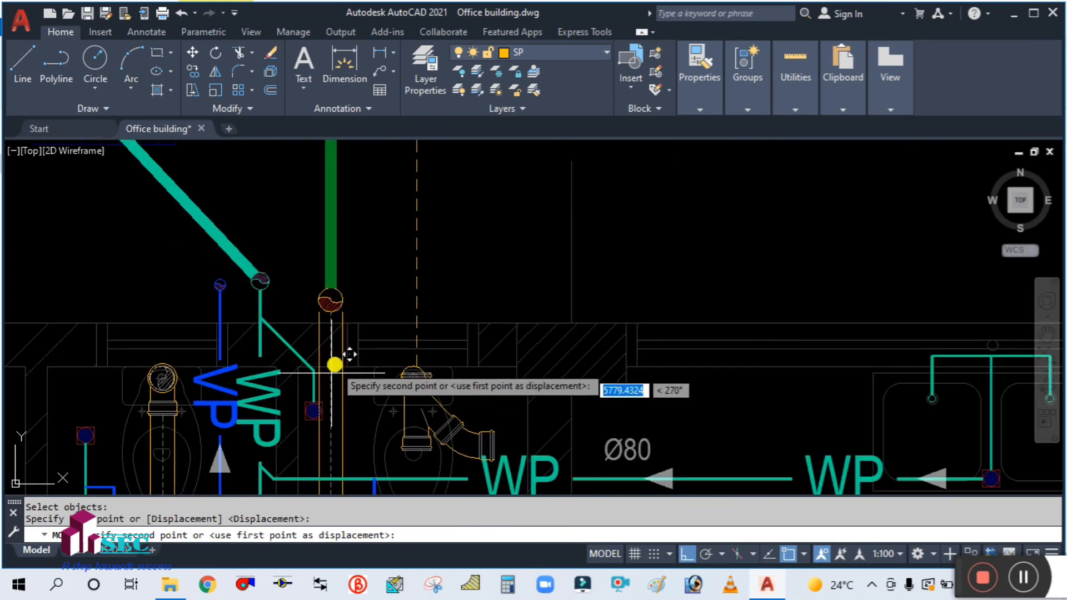
{"action": "scroll", "coordinate": [305, 261], "scroll_direction": "down", "scroll_amount": 3}
{"action": "key", "text": "Escape"}
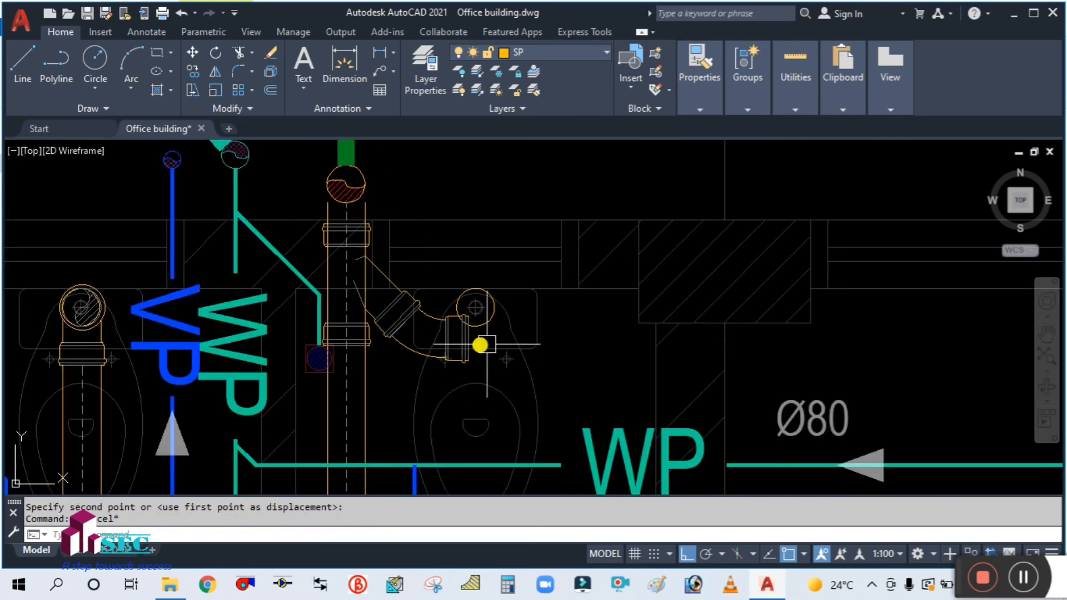
{"action": "key", "text": "space"}
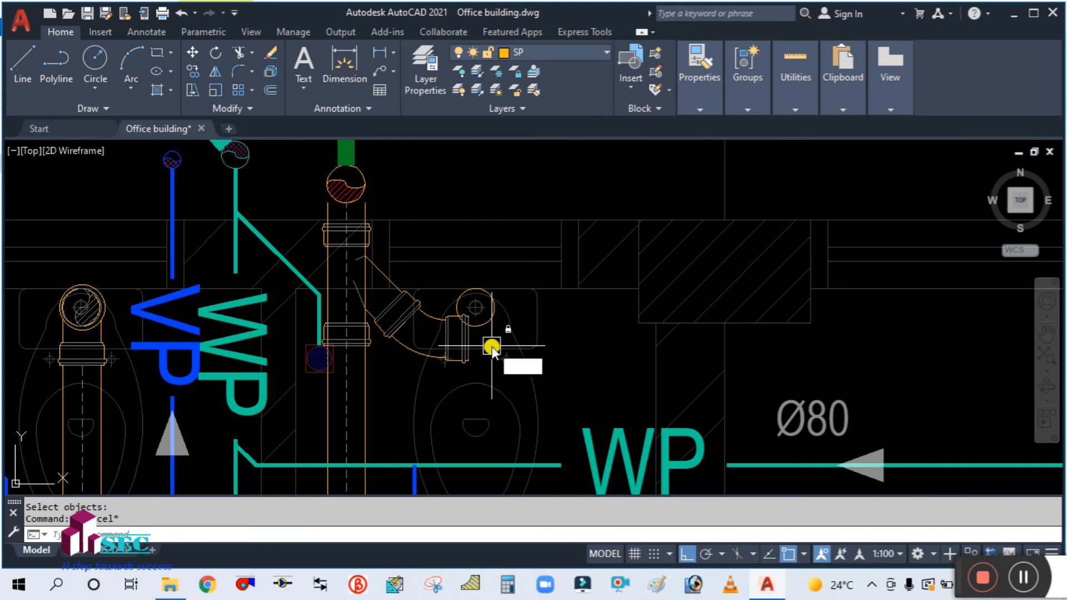
Move the mirrored wye and elbow straight up by about 91 units so the elbow's socket meets the toilet outlet circle
{"action": "type", "text": "p"}
{"action": "key", "text": "space"}
{"action": "scroll", "coordinate": [444, 342], "scroll_direction": "up", "scroll_amount": 3}
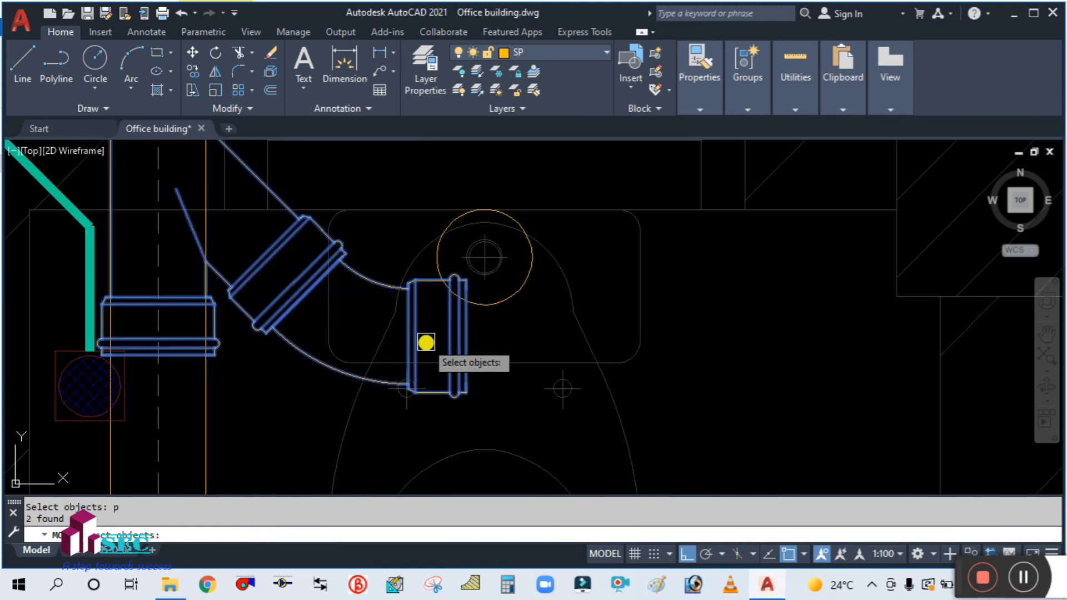
{"action": "scroll", "coordinate": [460, 334], "scroll_direction": "down", "scroll_amount": 3}
{"action": "scroll", "coordinate": [460, 333], "scroll_direction": "up", "scroll_amount": 4}
{"action": "scroll", "coordinate": [470, 337], "scroll_direction": "down", "scroll_amount": 3}
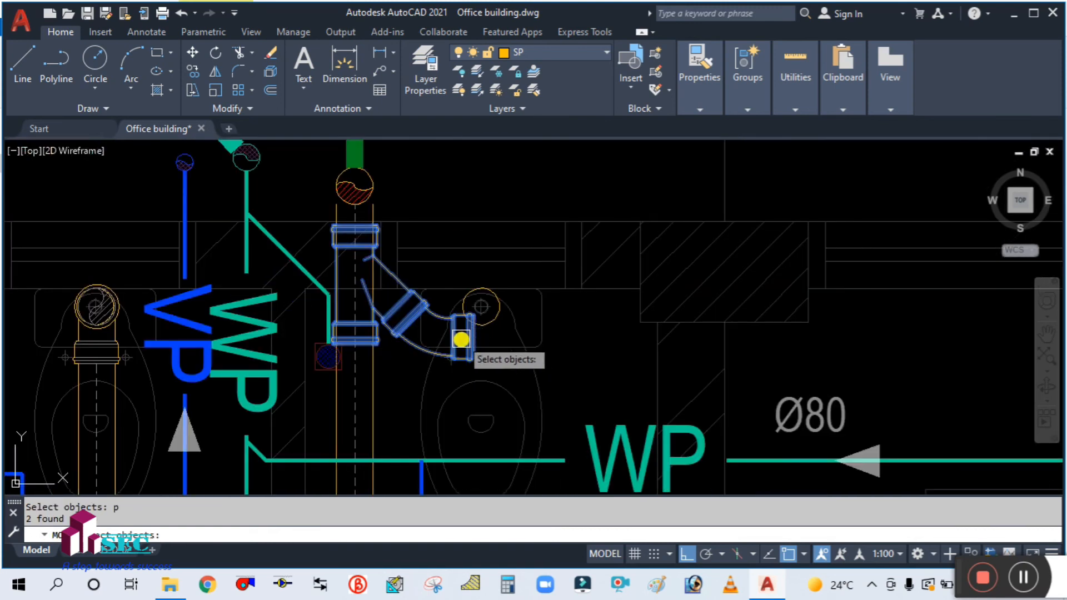
{"action": "scroll", "coordinate": [507, 155], "scroll_direction": "up", "scroll_amount": 2}
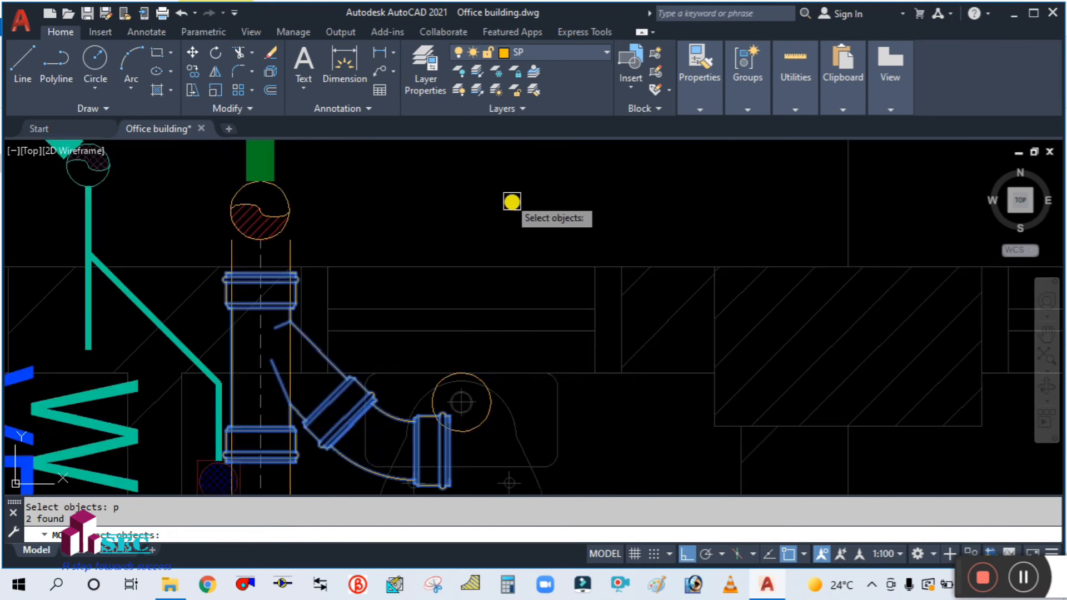
{"action": "key", "text": "Return"}
{"action": "left_click", "coordinate": [615, 445]}
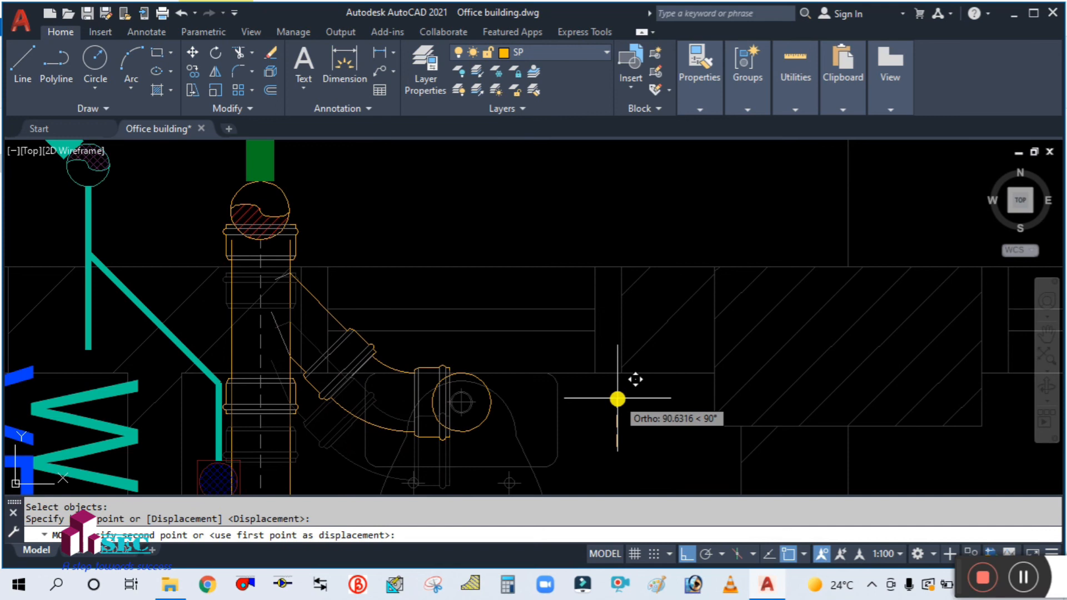
{"action": "left_click", "coordinate": [617, 398]}
Trim the vertical main's pipe lines and dashed centreline inside the upper wye, using the lower socket's bottom edge as cutting edge
{"action": "scroll", "coordinate": [418, 407], "scroll_direction": "up", "scroll_amount": 4}
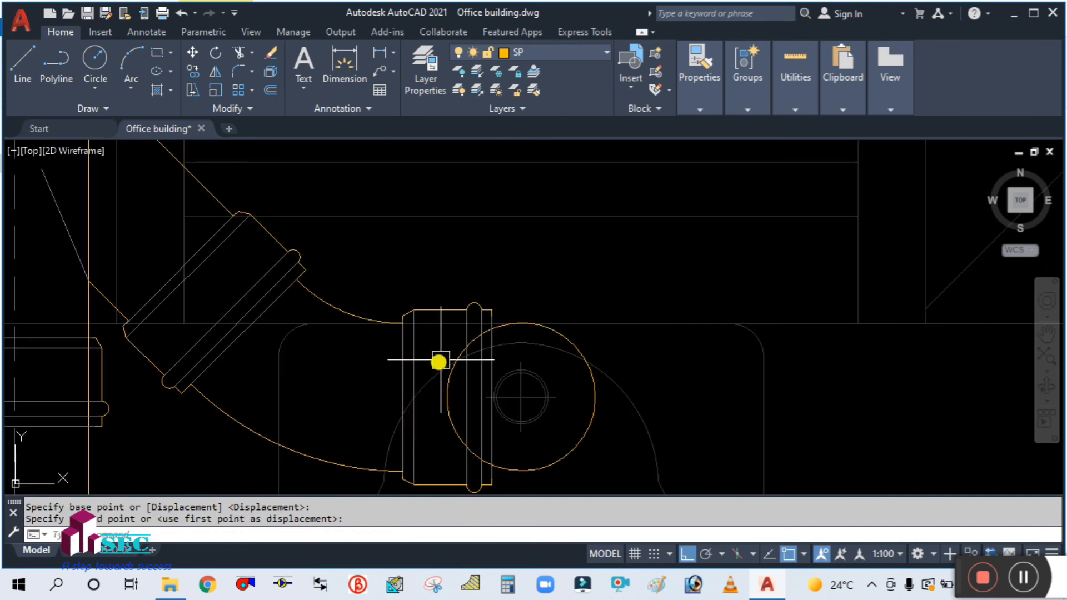
{"action": "scroll", "coordinate": [524, 362], "scroll_direction": "down", "scroll_amount": 3}
{"action": "scroll", "coordinate": [524, 368], "scroll_direction": "up", "scroll_amount": 1}
{"action": "scroll", "coordinate": [355, 290], "scroll_direction": "up", "scroll_amount": 4}
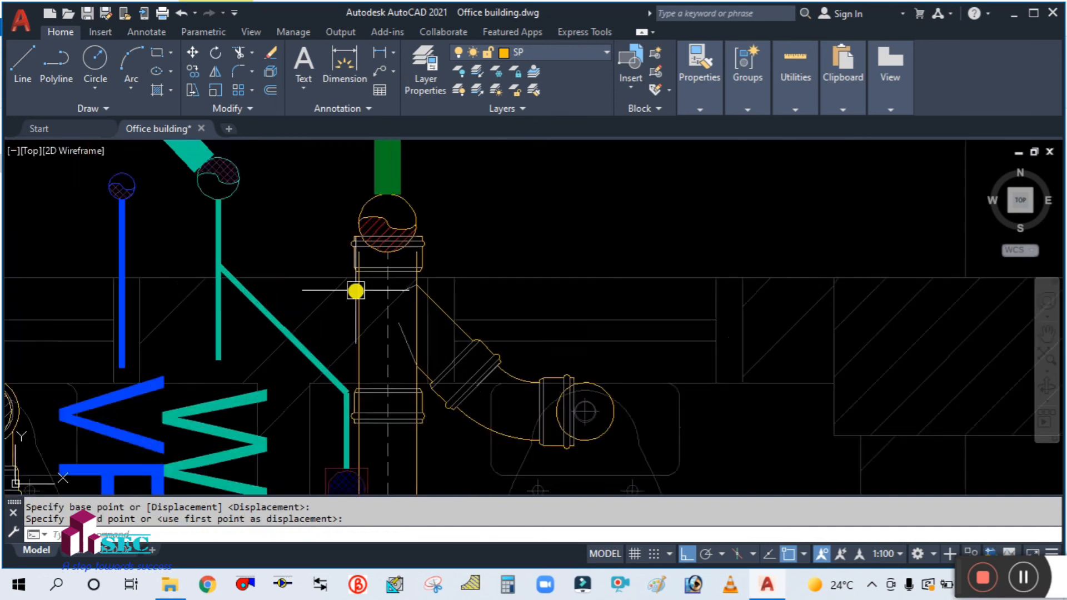
{"action": "scroll", "coordinate": [377, 276], "scroll_direction": "down", "scroll_amount": 4}
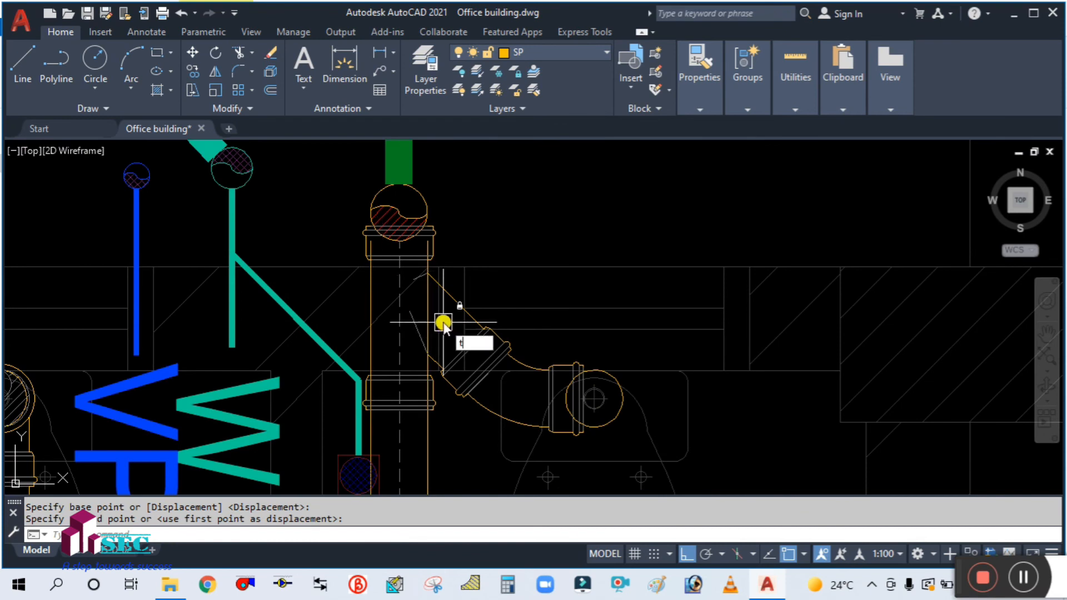
{"action": "type", "text": "r"}
{"action": "key", "text": "Return"}
{"action": "type", "text": "t"}
{"action": "key", "text": "Return"}
{"action": "scroll", "coordinate": [412, 405], "scroll_direction": "up", "scroll_amount": 3}
{"action": "left_click", "coordinate": [406, 399]}
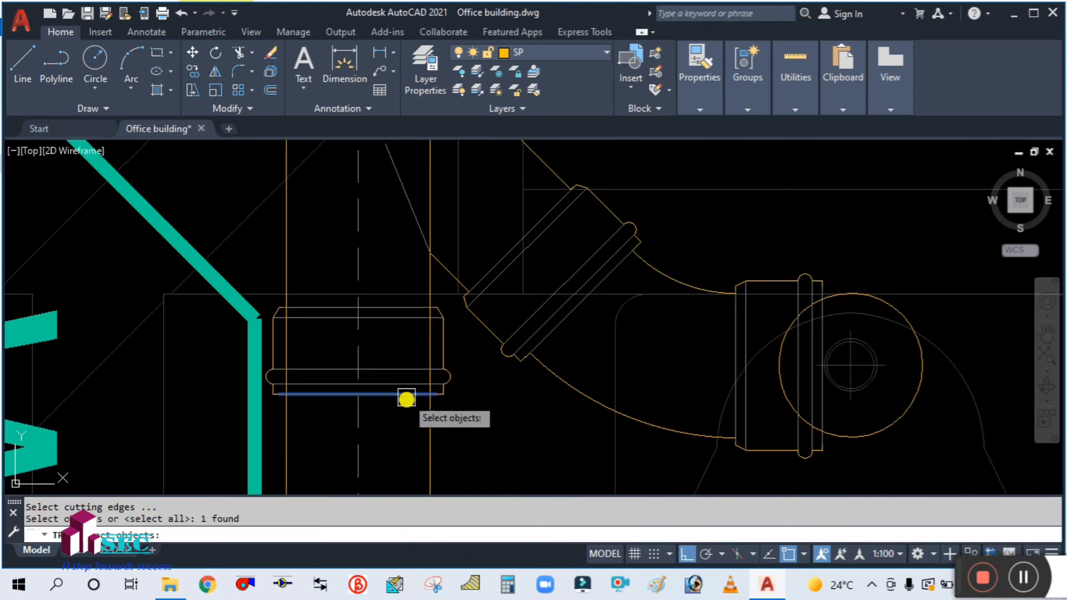
{"action": "scroll", "coordinate": [422, 388], "scroll_direction": "down", "scroll_amount": 4}
{"action": "key", "text": "Return"}
{"action": "mouse_move", "coordinate": [483, 239]}
{"action": "left_mouse_down"}
{"action": "mouse_move", "coordinate": [369, 310]}
{"action": "mouse_move", "coordinate": [322, 317]}
{"action": "mouse_move", "coordinate": [334, 314]}
{"action": "left_mouse_up"}
{"action": "scroll", "coordinate": [527, 225], "scroll_direction": "down", "scroll_amount": 2}
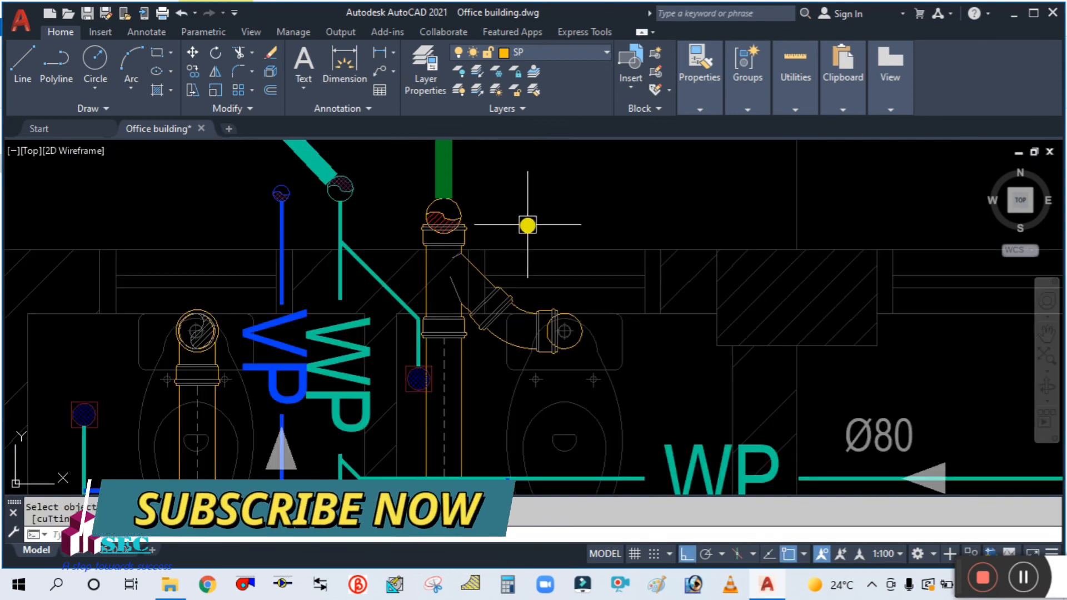
{"action": "scroll", "coordinate": [418, 216], "scroll_direction": "up", "scroll_amount": 4}
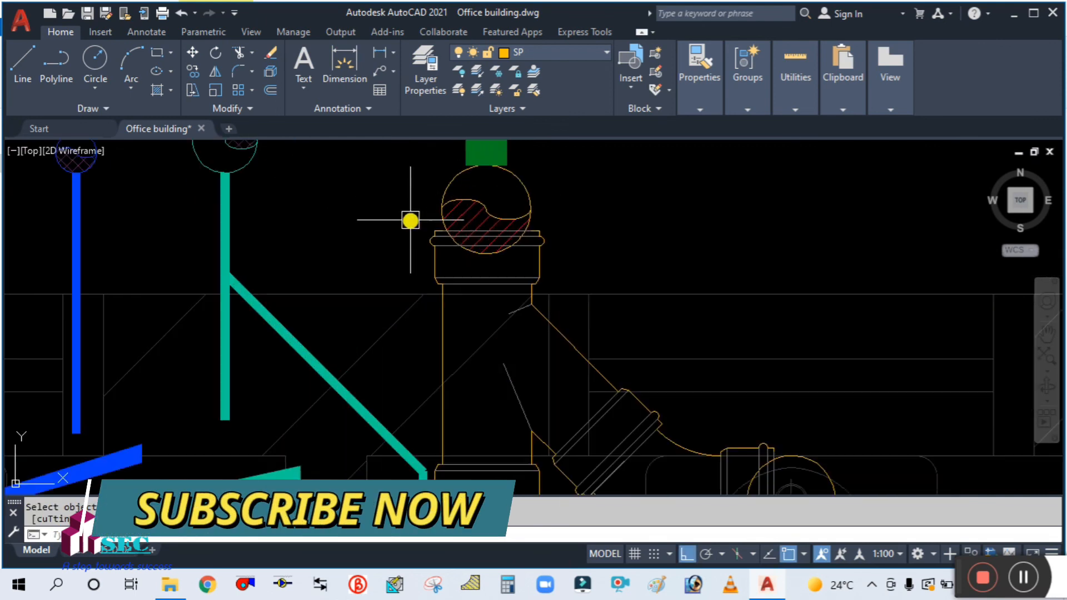
{"action": "scroll", "coordinate": [445, 200], "scroll_direction": "down", "scroll_amount": 8}
{"action": "key", "text": "Escape"}
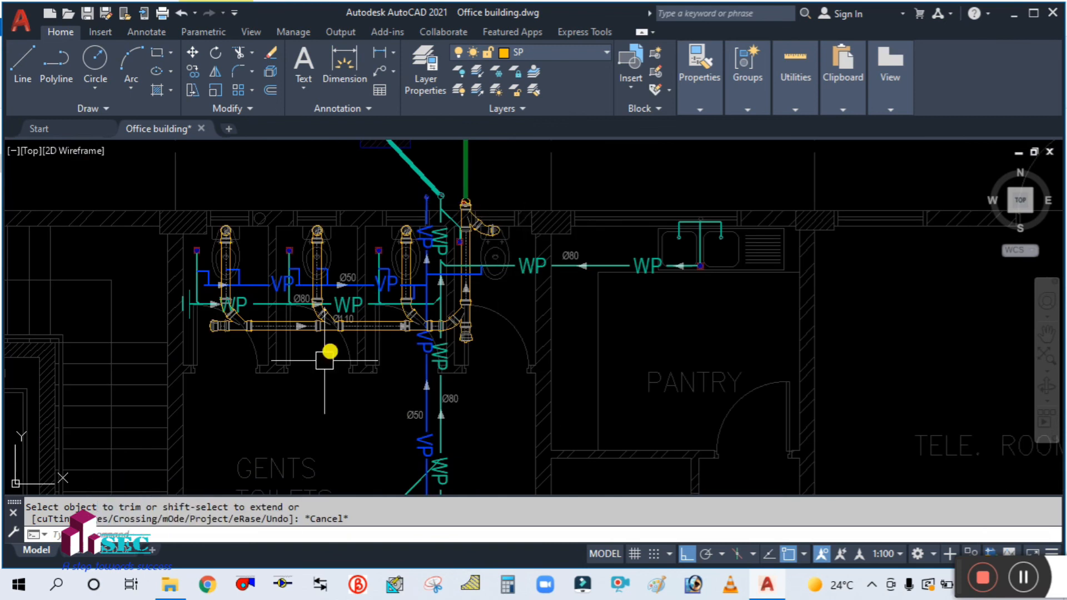
Examine the double-line soil pipes and fittings across the ground floor toilet blocks
{"action": "middle_click_drag", "start_coordinate": [313, 385], "coordinate": [416, 375]}
{"action": "scroll", "coordinate": [579, 210], "scroll_direction": "up", "scroll_amount": 4}
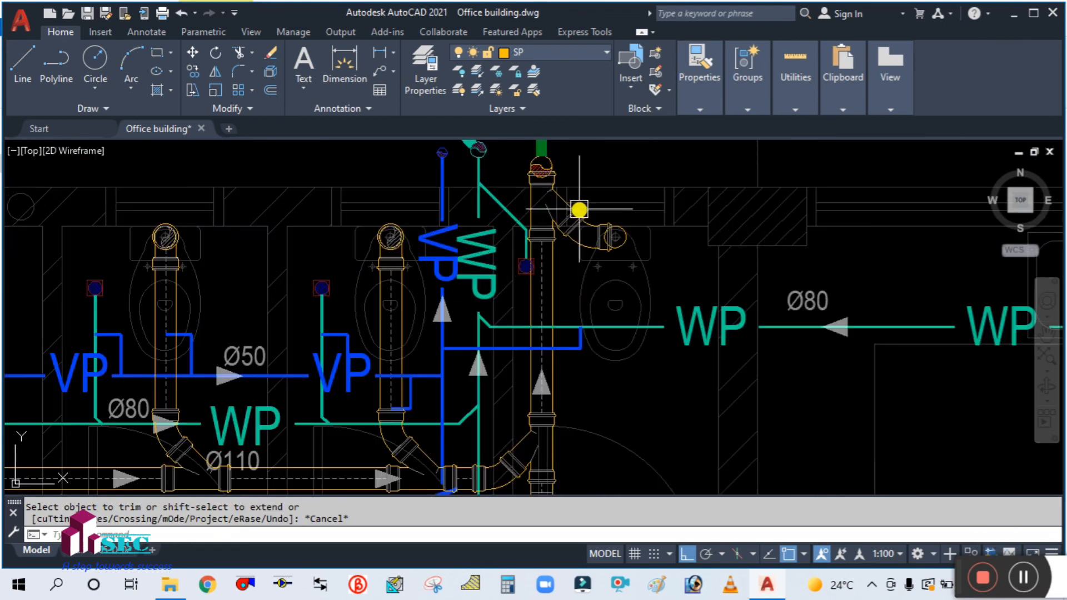
{"action": "scroll", "coordinate": [511, 228], "scroll_direction": "down", "scroll_amount": 4}
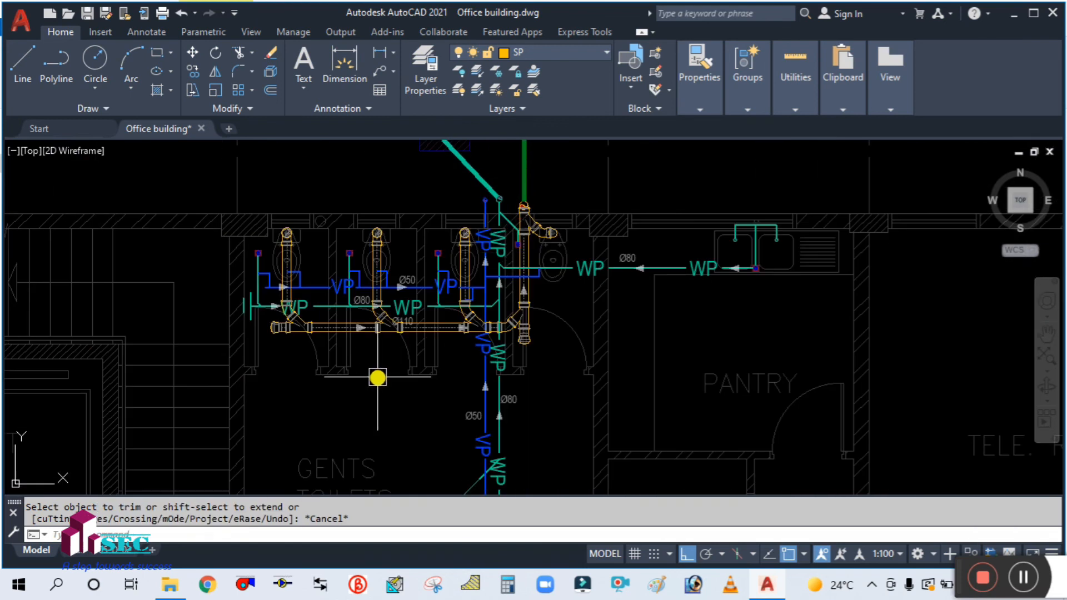
{"action": "scroll", "coordinate": [377, 377], "scroll_direction": "down", "scroll_amount": 5}
{"action": "scroll", "coordinate": [124, 323], "scroll_direction": "up", "scroll_amount": 7}
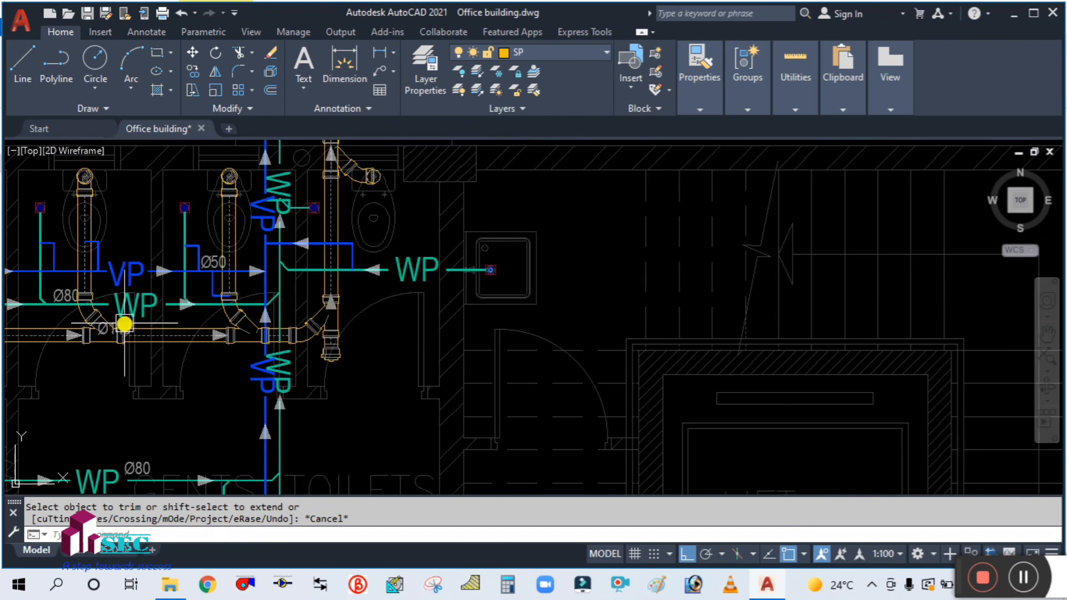
{"action": "scroll", "coordinate": [326, 329], "scroll_direction": "down", "scroll_amount": 4}
{"action": "scroll", "coordinate": [715, 350], "scroll_direction": "up", "scroll_amount": 6}
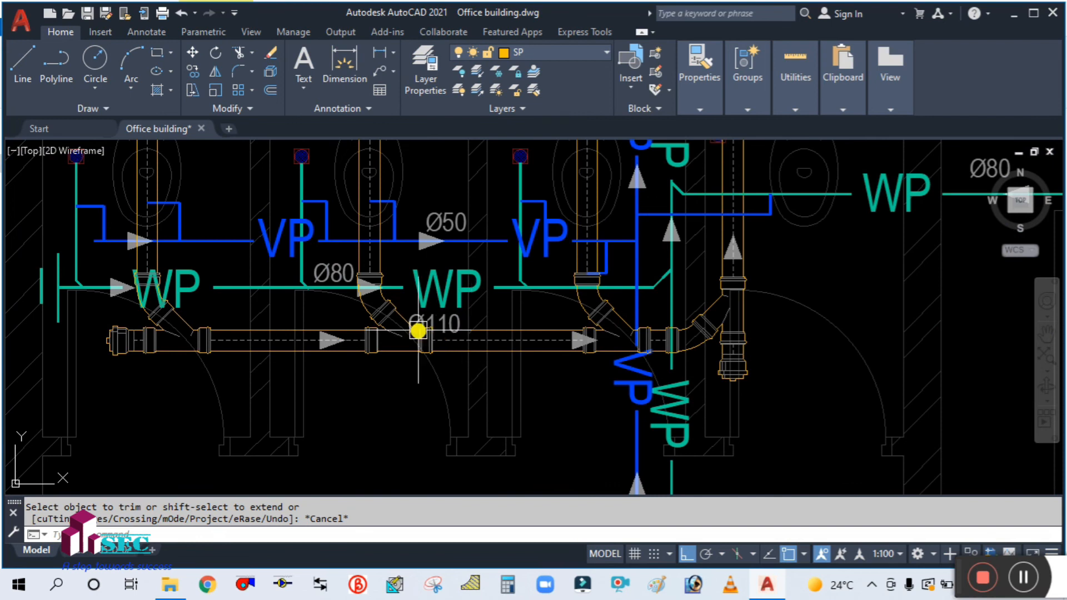
{"action": "scroll", "coordinate": [418, 332], "scroll_direction": "down", "scroll_amount": 4}
{"action": "scroll", "coordinate": [630, 353], "scroll_direction": "down", "scroll_amount": 2}
{"action": "scroll", "coordinate": [516, 338], "scroll_direction": "down", "scroll_amount": 4}
{"action": "scroll", "coordinate": [538, 342], "scroll_direction": "up", "scroll_amount": 4}
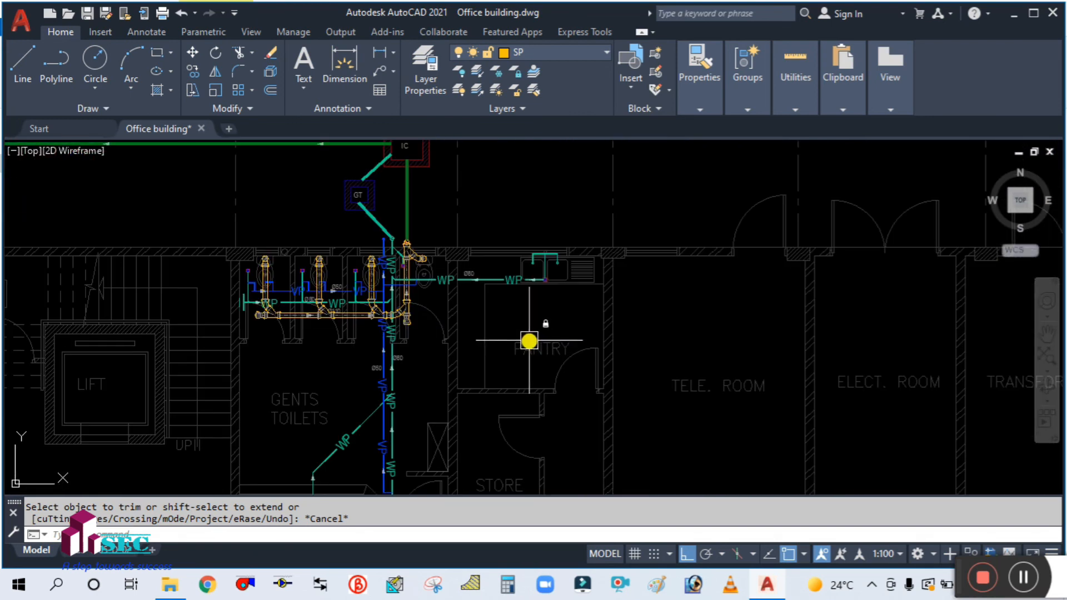
Review the single-line soil pipes on the first floor drainage layout and the double-line pipes in both ground floor toilet blocks
{"action": "scroll", "coordinate": [344, 342], "scroll_direction": "up", "scroll_amount": 2}
{"action": "scroll", "coordinate": [649, 349], "scroll_direction": "down", "scroll_amount": 5}
{"action": "scroll", "coordinate": [835, 323], "scroll_direction": "up", "scroll_amount": 5}
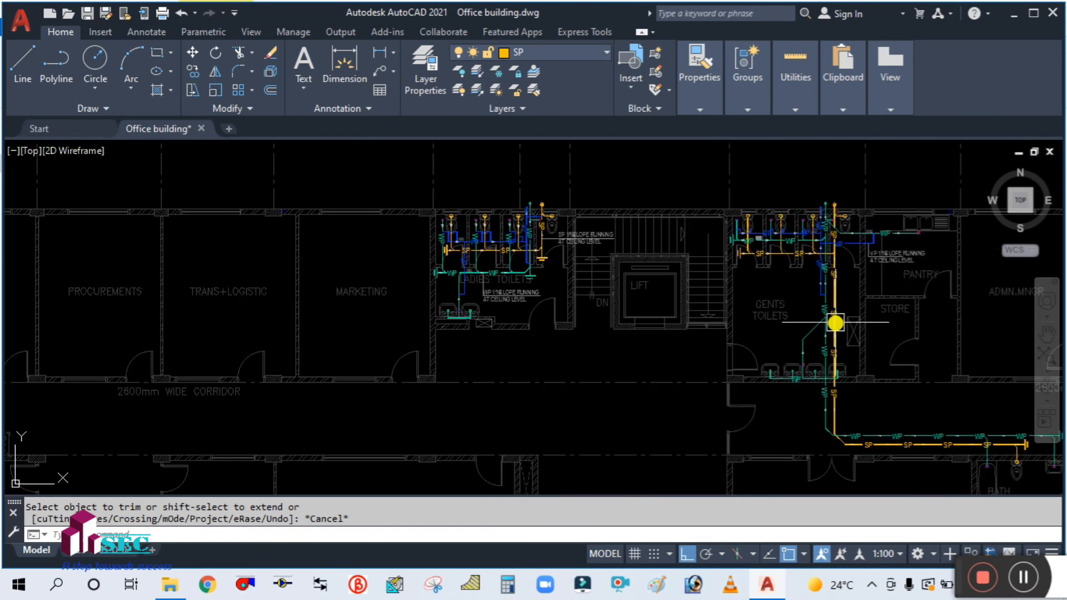
{"action": "mouse_move", "coordinate": [655, 264]}
{"action": "middle_mouse_down"}
{"action": "mouse_move", "coordinate": [543, 261]}
{"action": "mouse_move", "coordinate": [479, 291]}
{"action": "middle_mouse_up"}
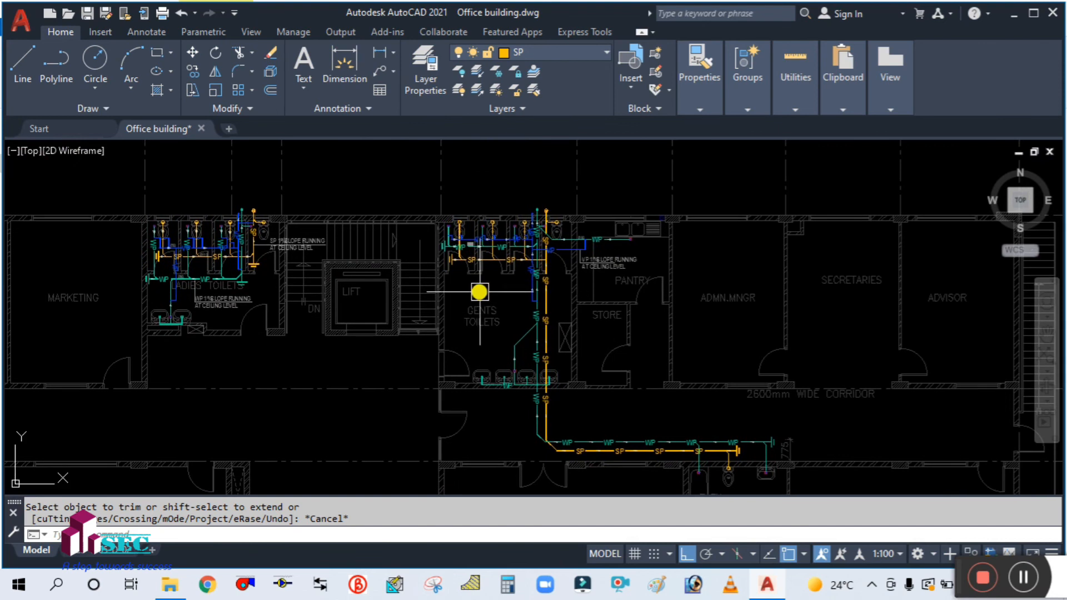
{"action": "scroll", "coordinate": [578, 281], "scroll_direction": "down", "scroll_amount": 2}
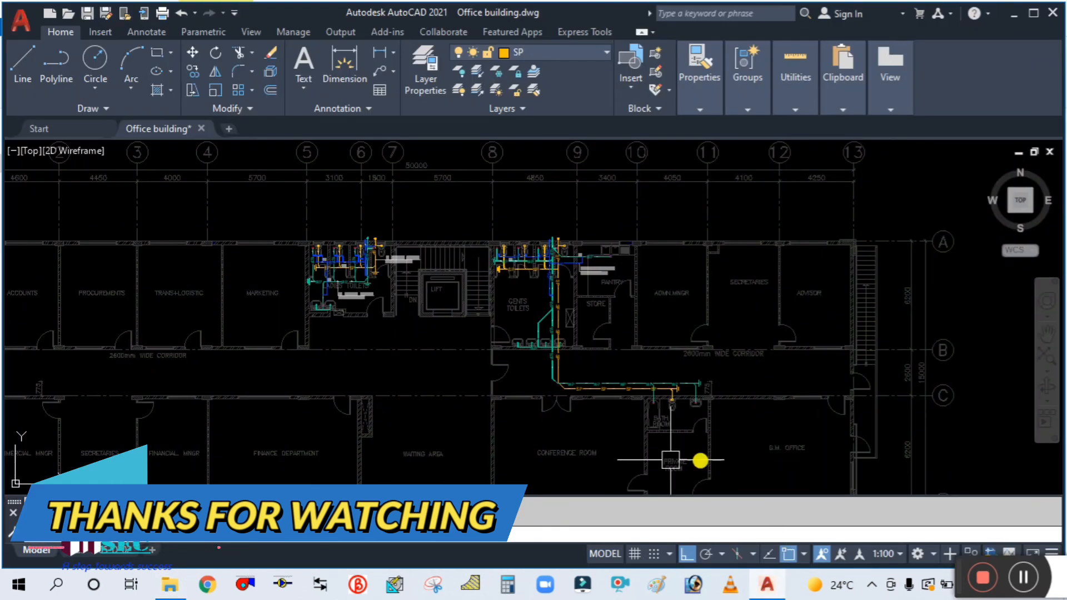
{"action": "scroll", "coordinate": [670, 460], "scroll_direction": "down", "scroll_amount": 4}
{"action": "scroll", "coordinate": [748, 415], "scroll_direction": "up", "scroll_amount": 2}
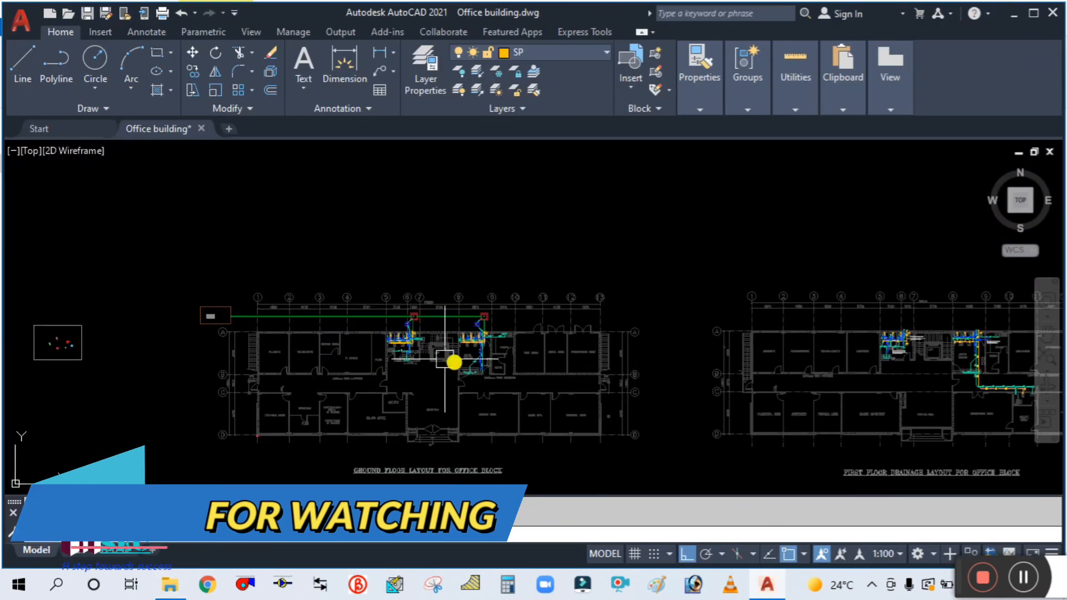
{"action": "scroll", "coordinate": [389, 344], "scroll_direction": "up", "scroll_amount": 5}
{"action": "middle_click_drag", "start_coordinate": [586, 333], "coordinate": [437, 388]}
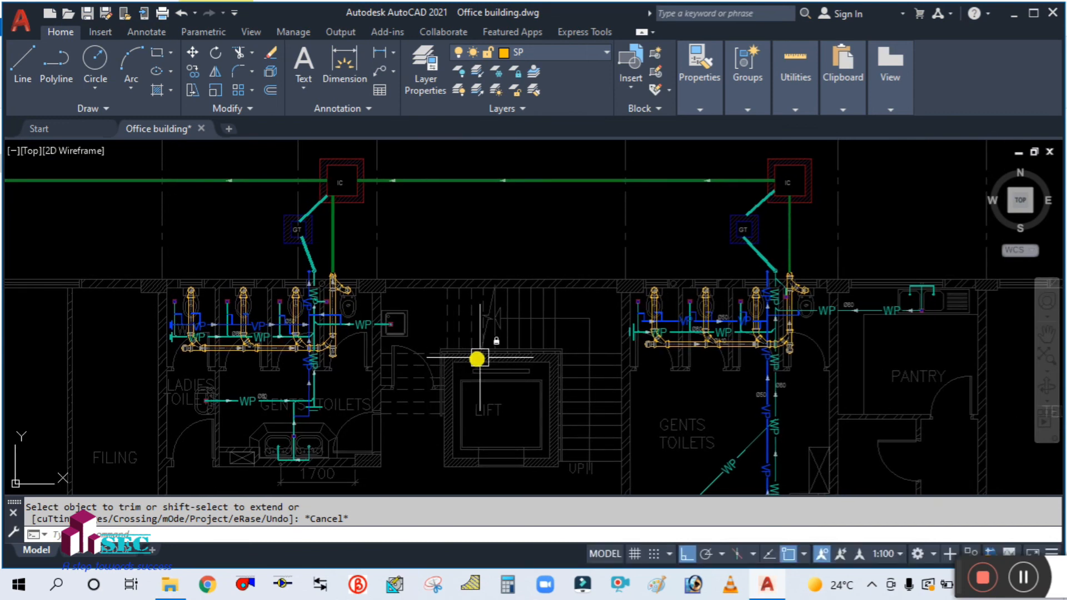
{"action": "left_click_drag", "start_coordinate": [957, 567], "coordinate": [459, 550]}
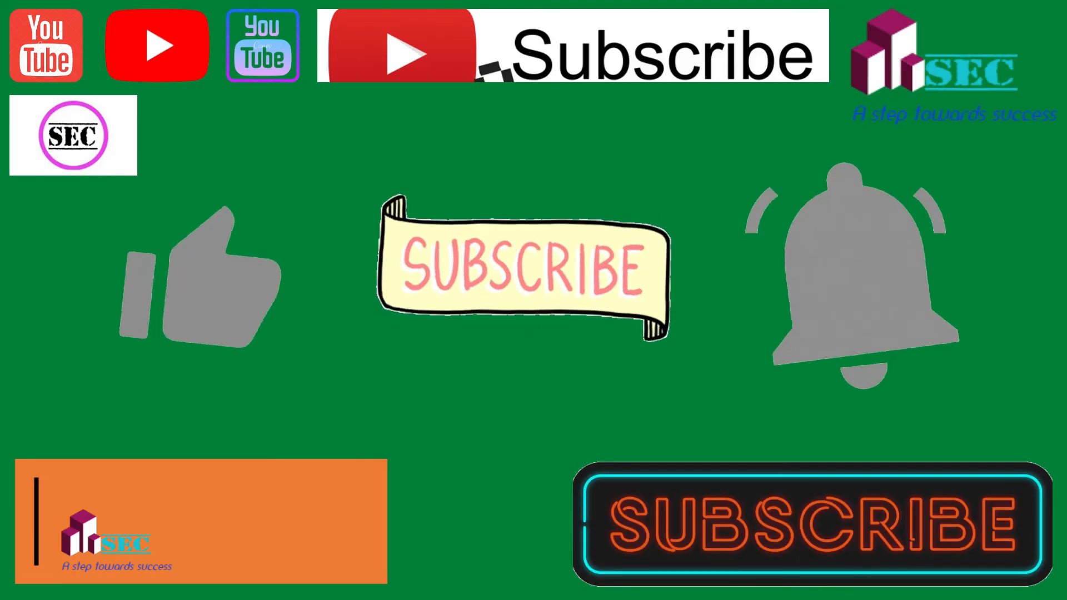